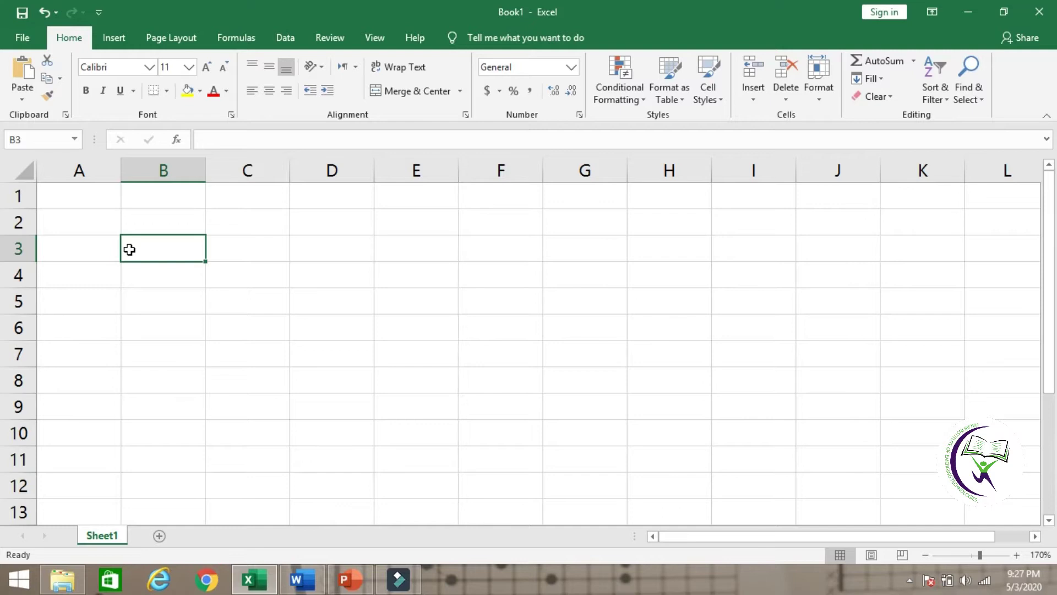
- Enter 'Halar Institute' in cell B4
click(170, 252)
click(182, 281)
text(Halar )
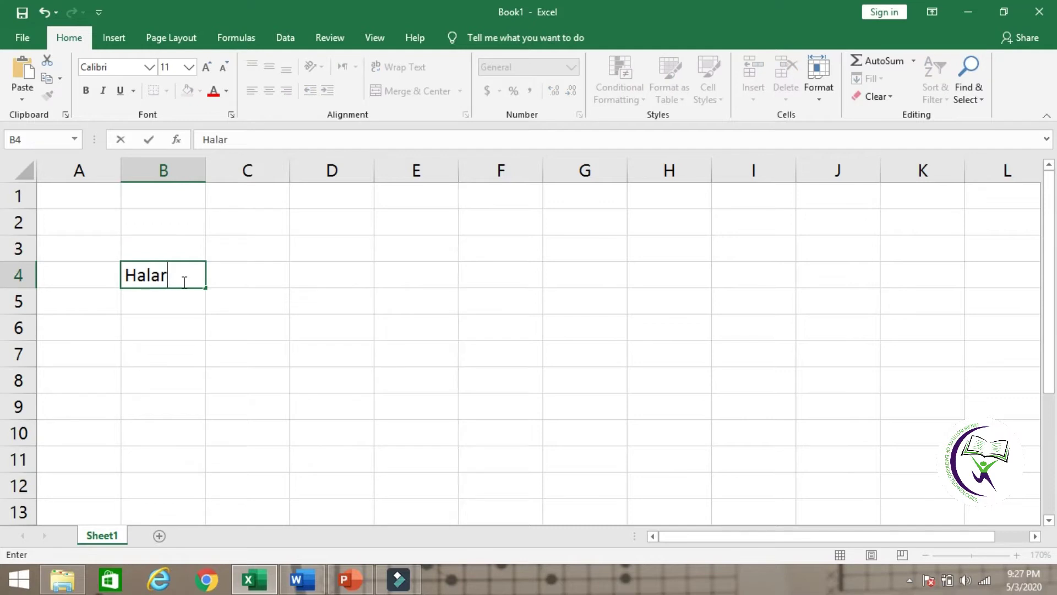
text(Institute)
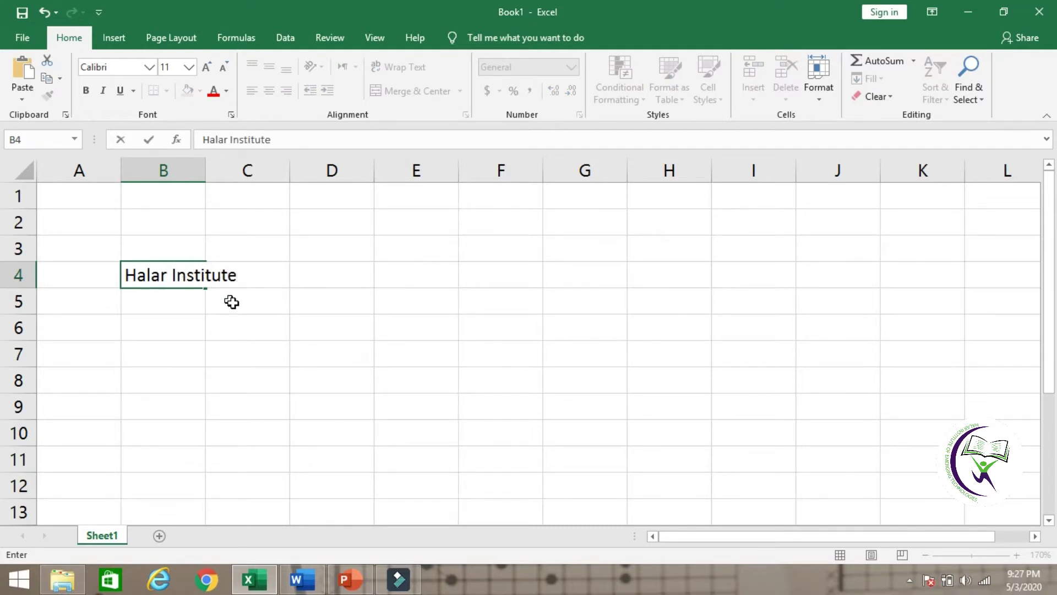
click(231, 301)
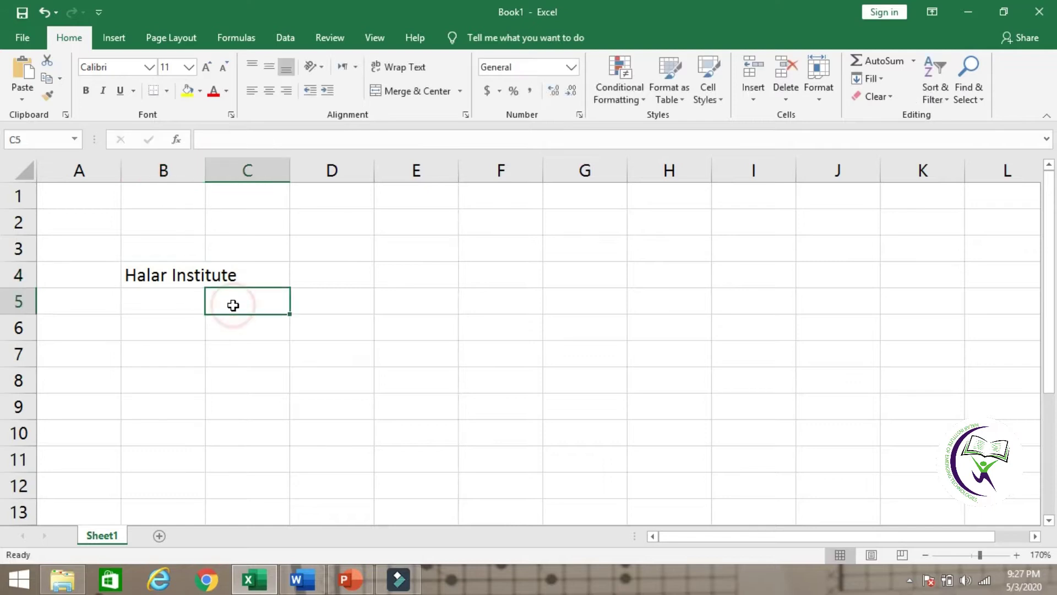
- Apply Wrap Text to B4 so 'Halar Institute' splits over two lines
click(199, 277)
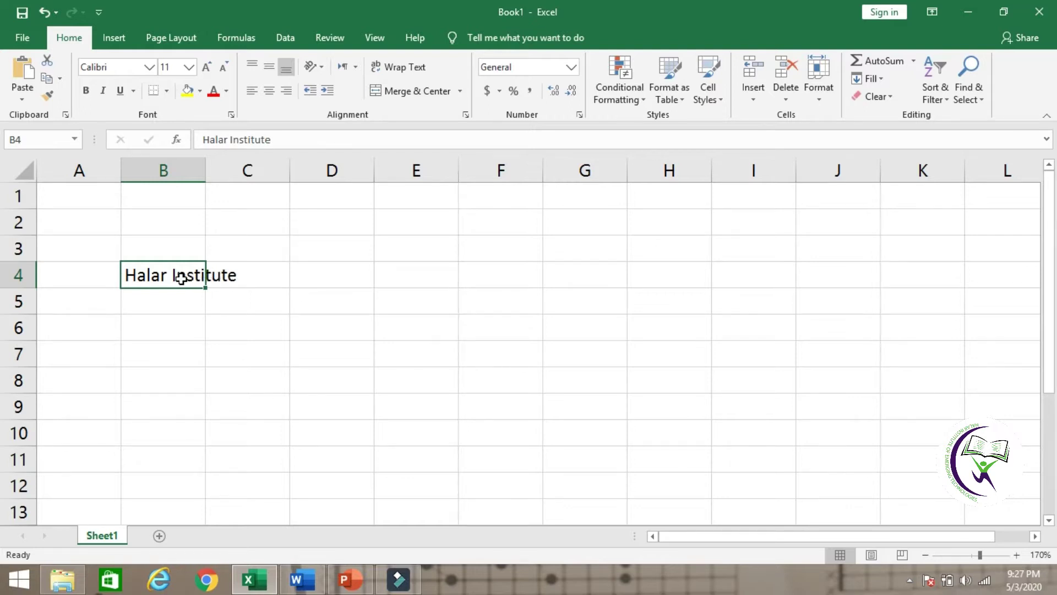
click(181, 278)
click(417, 67)
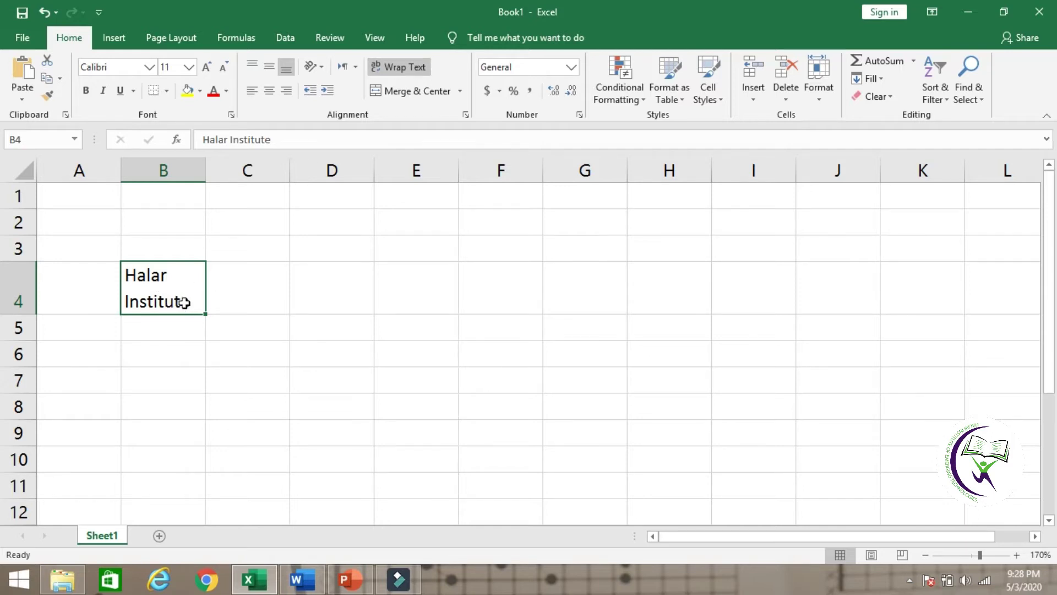
- Label cell B2 with the heading 'Wrap Text' above the wrapped entry
click(158, 226)
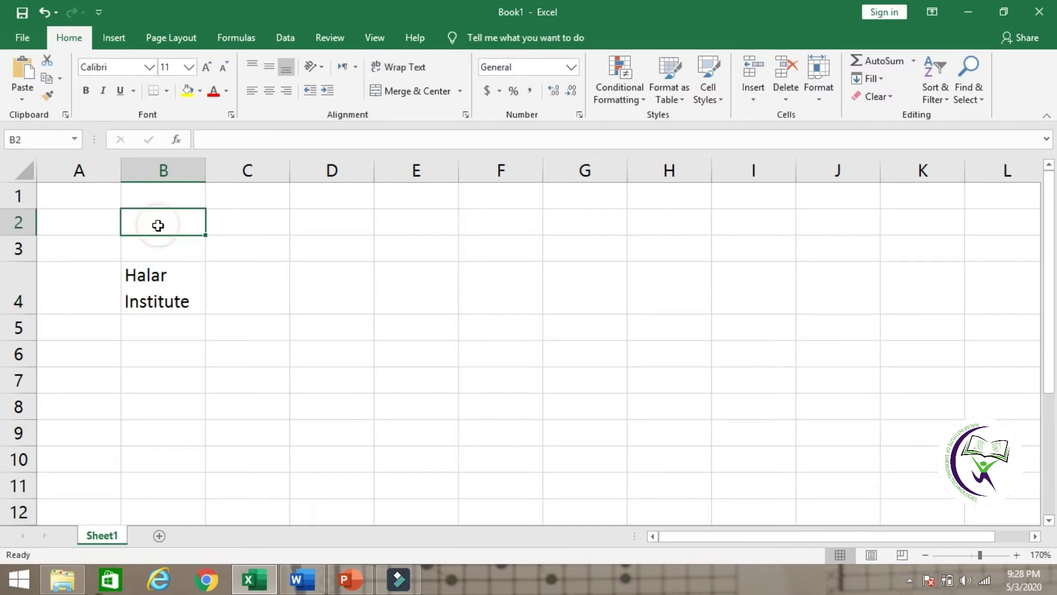
text(W)
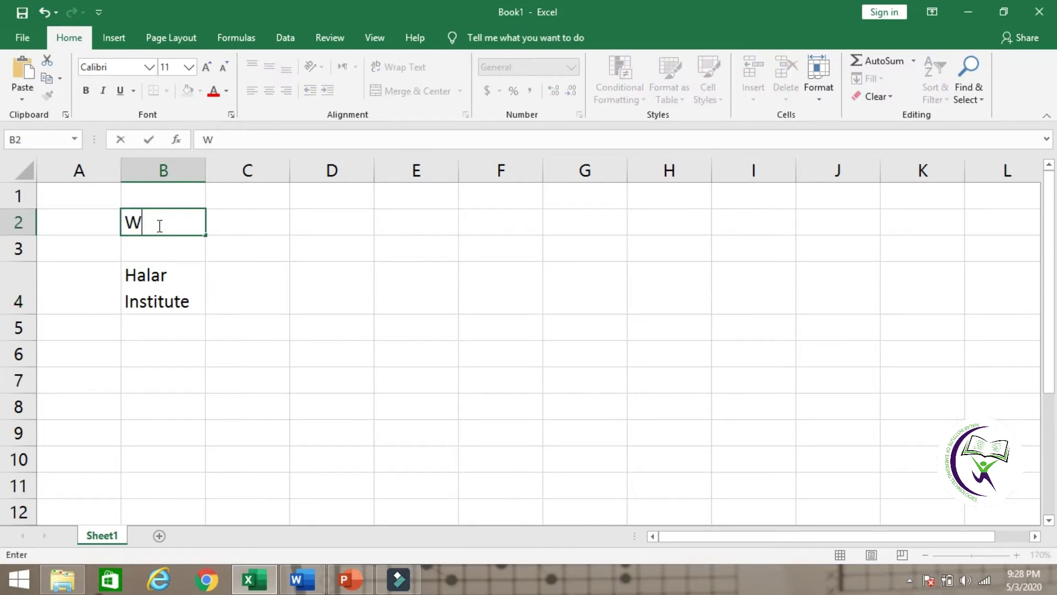
text(rap Text)
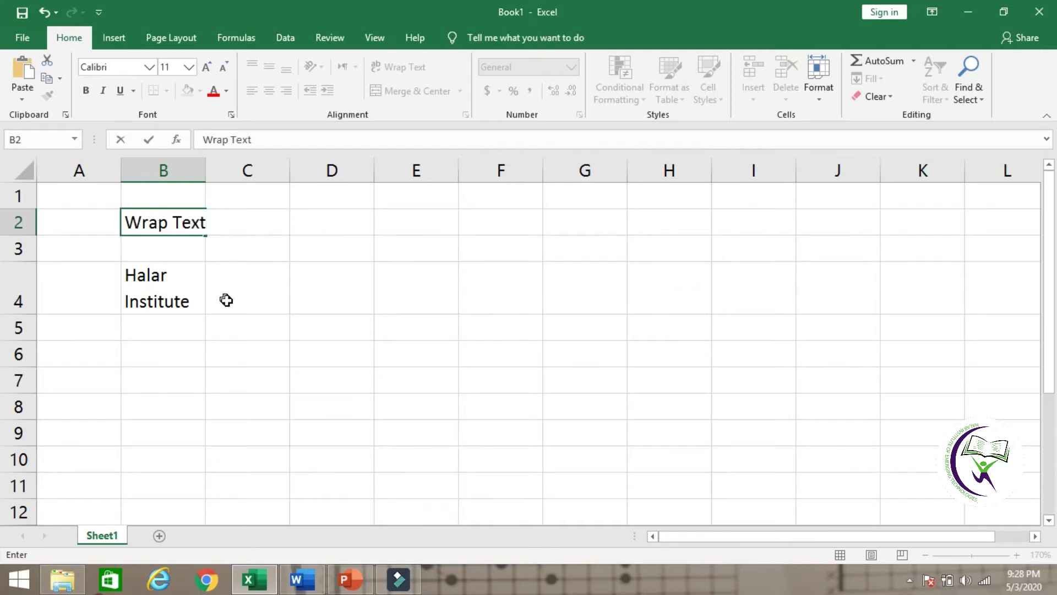
click(168, 290)
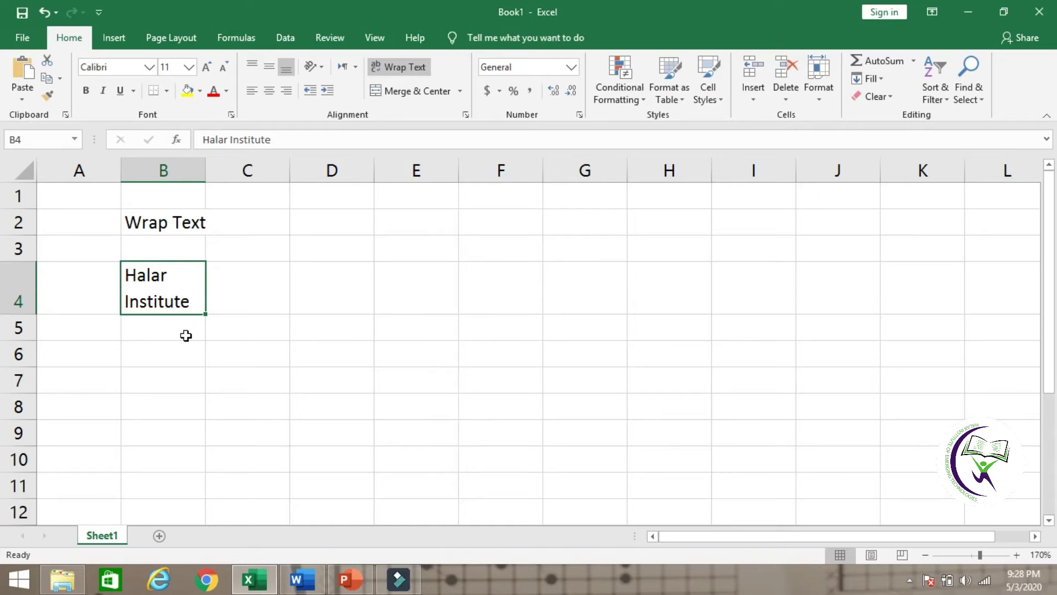
click(403, 227)
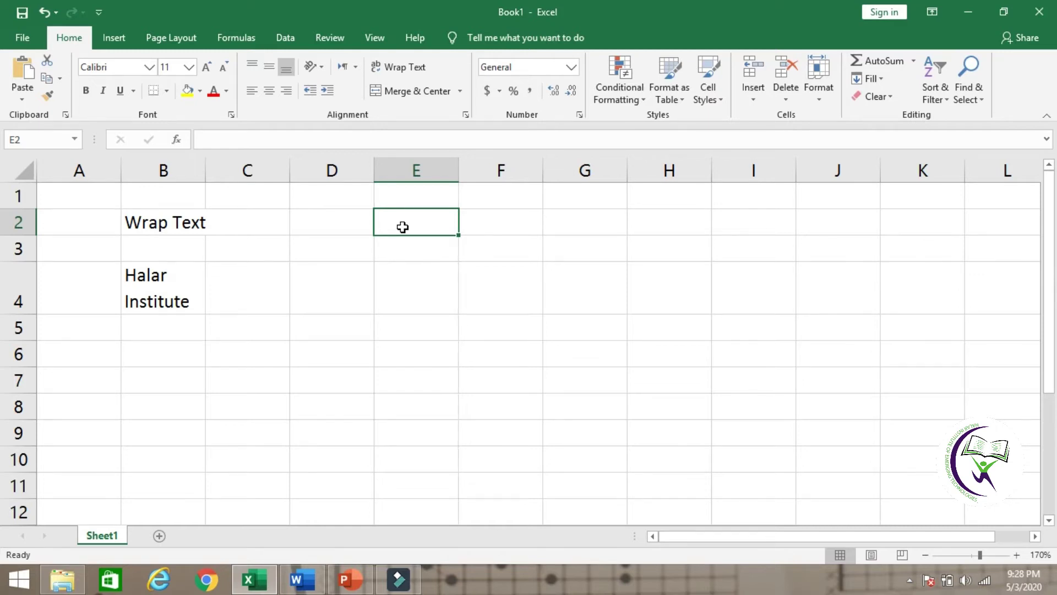
- Type 'Halar Institute' in E2, fixing a typo, and select E2:F2 where it overflows
text(Halar Instu)
text(t)
key(BackSpace)
key(BackSpace)
text(itute)
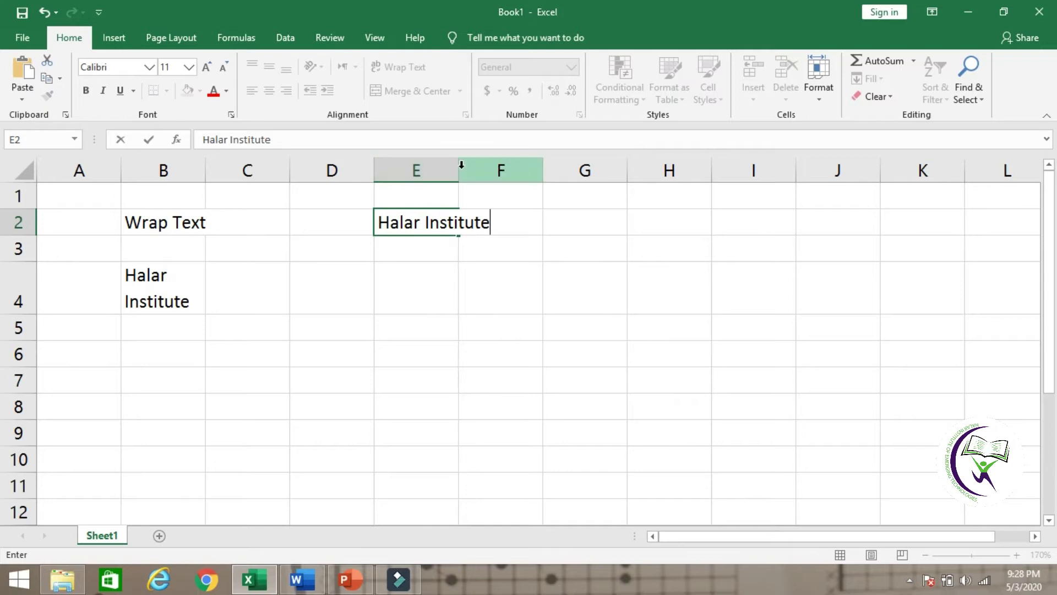
click(438, 260)
drag(431, 226, 514, 222)
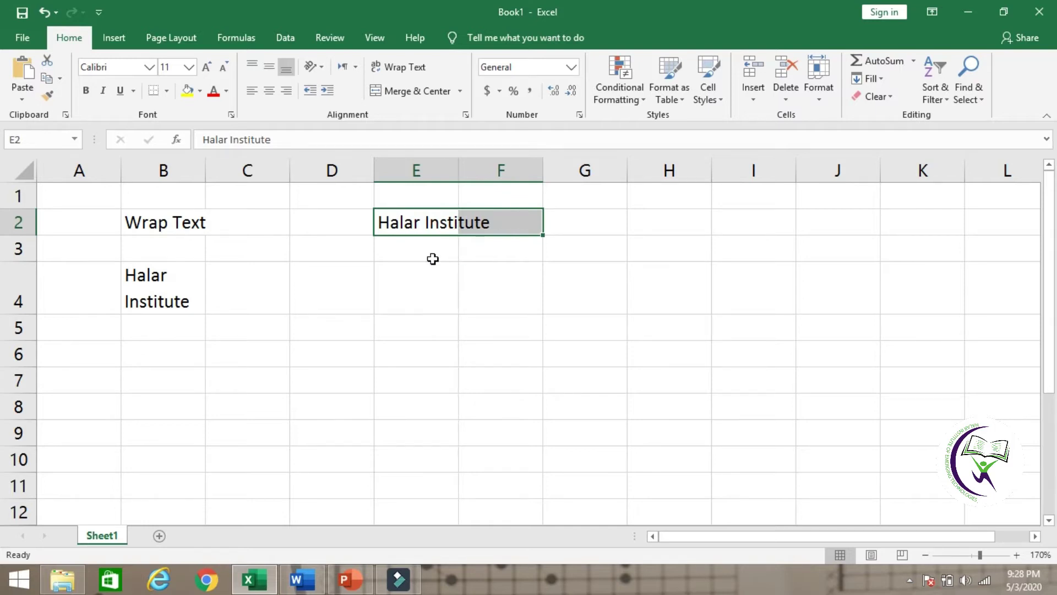
click(422, 293)
drag(437, 355, 518, 367)
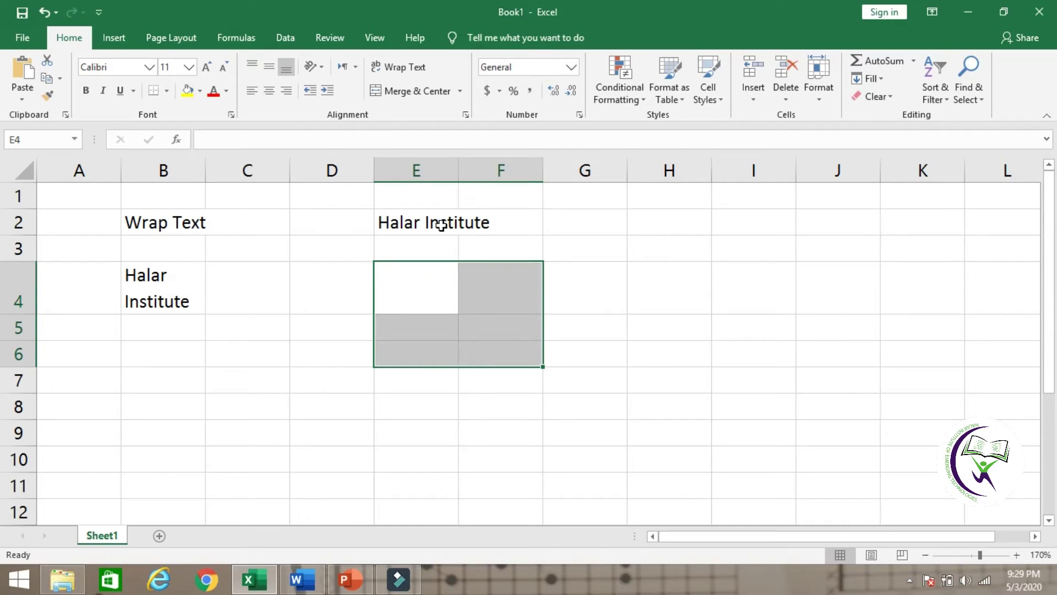
click(434, 219)
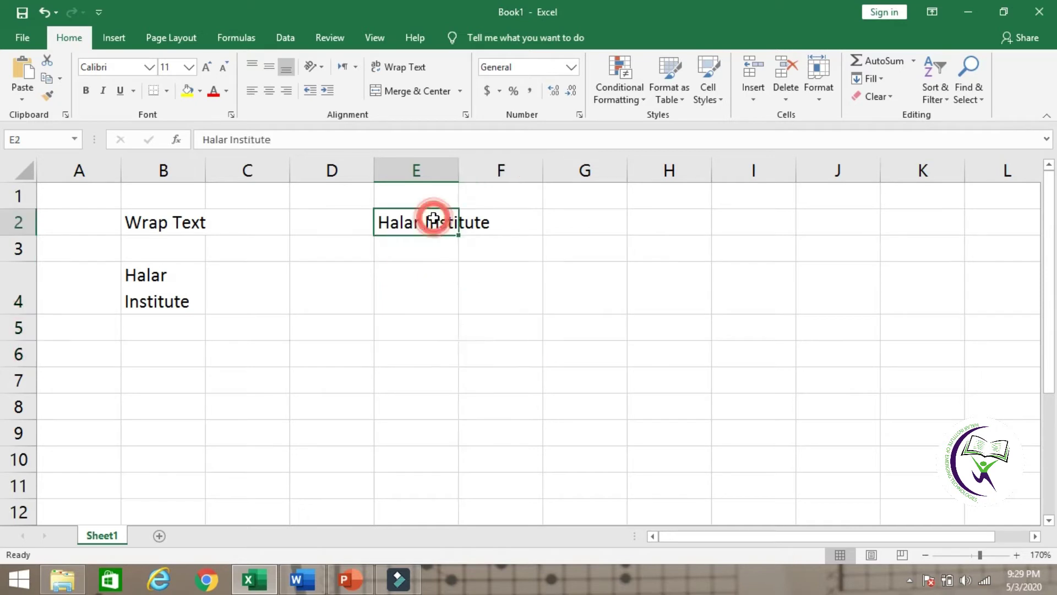
drag(433, 218, 501, 219)
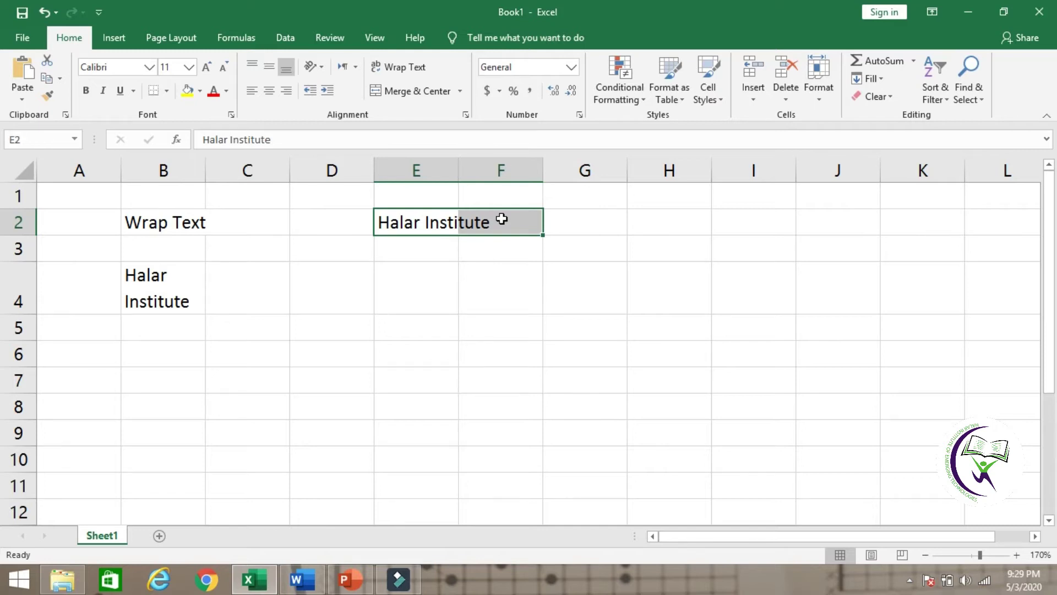
- Merge E2:F2 with 'Halar Institute' centred across both columns
click(427, 98)
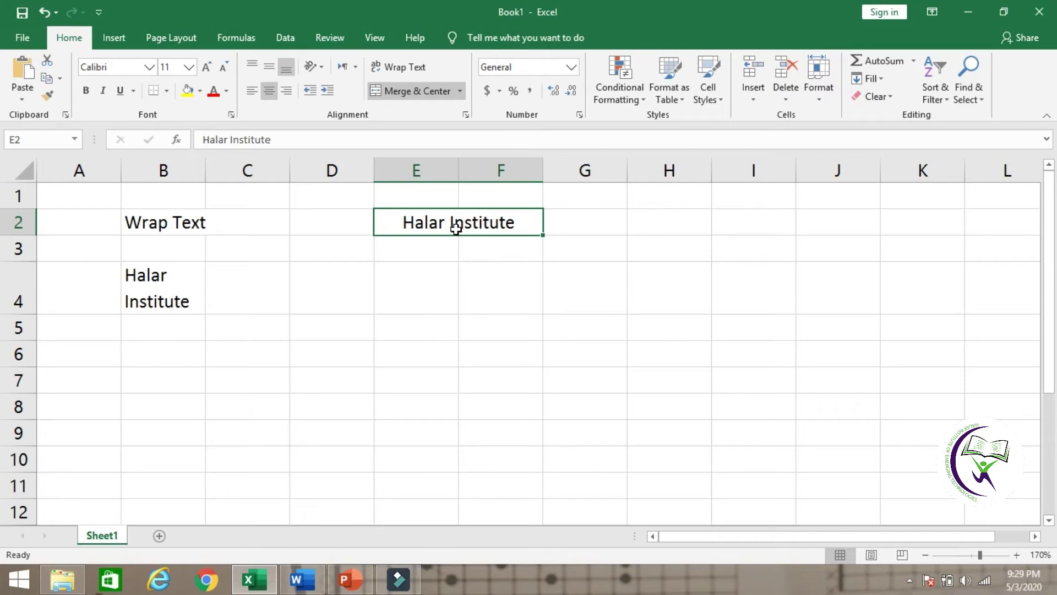
mouse_move(456, 228)
mouse_down()
mouse_move(530, 188)
mouse_move(493, 280)
mouse_up()
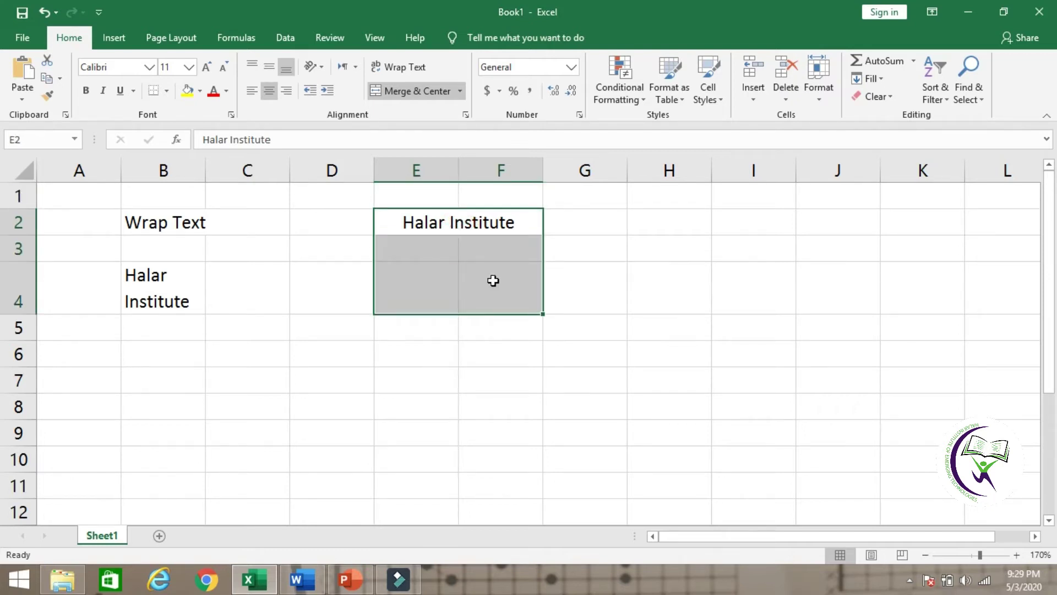
click(493, 357)
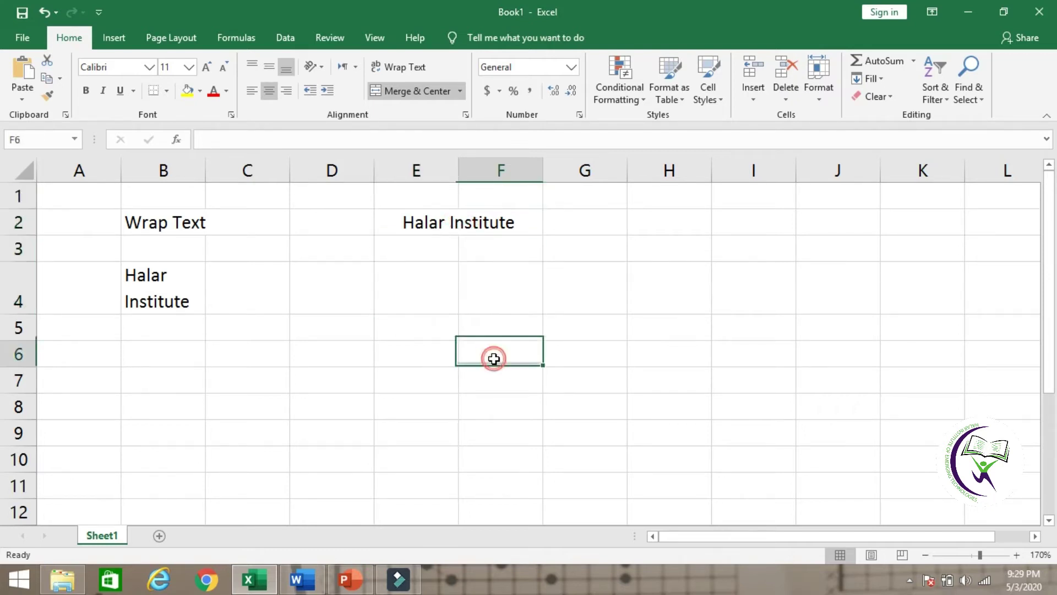
click(479, 227)
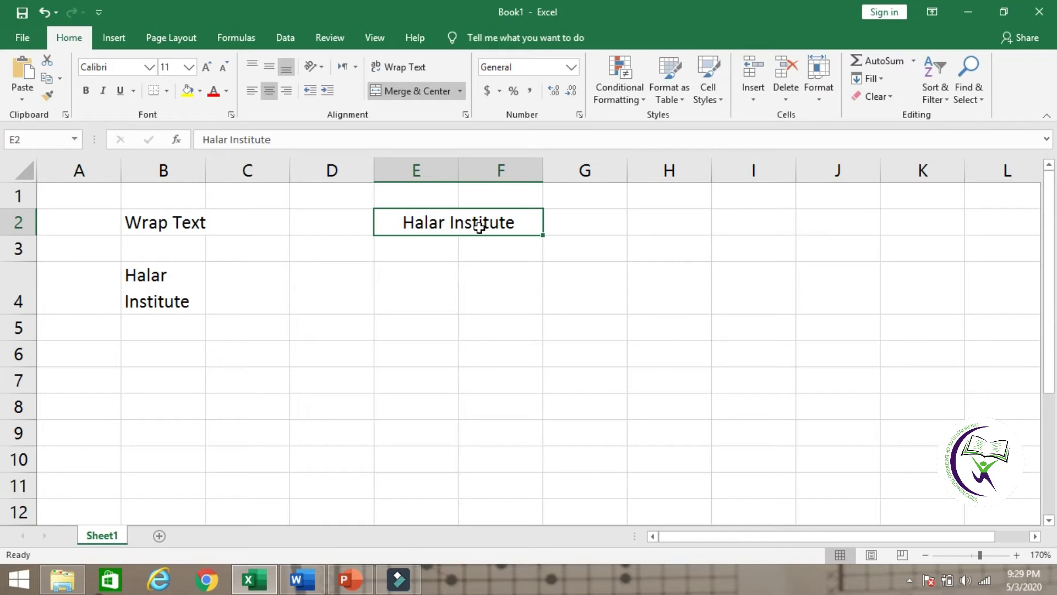
- Merge and centre E5:E8 into one tall cell and type 'Halar' in it
click(415, 334)
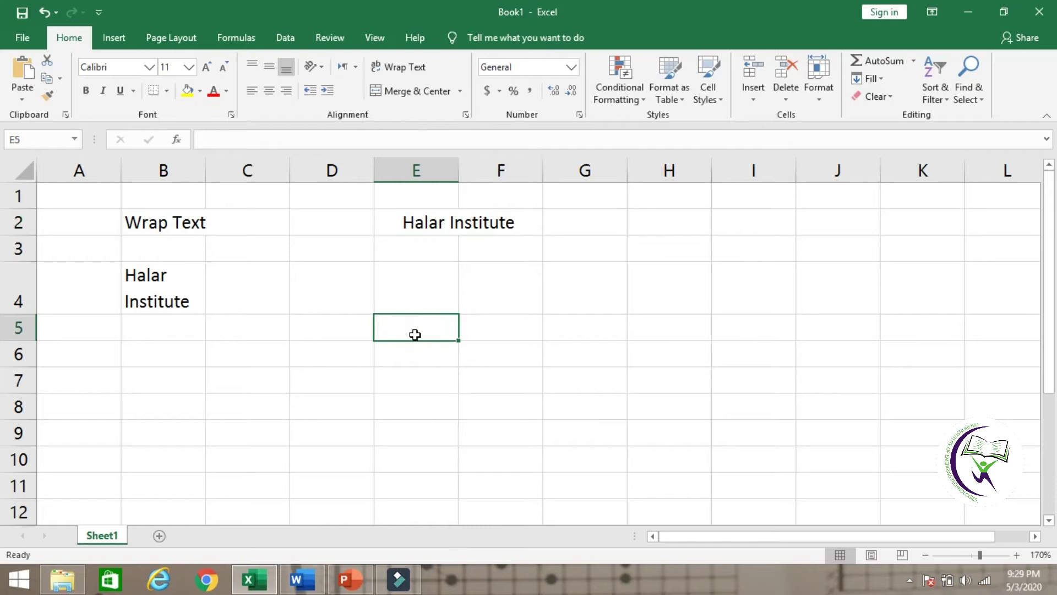
drag(415, 335, 418, 408)
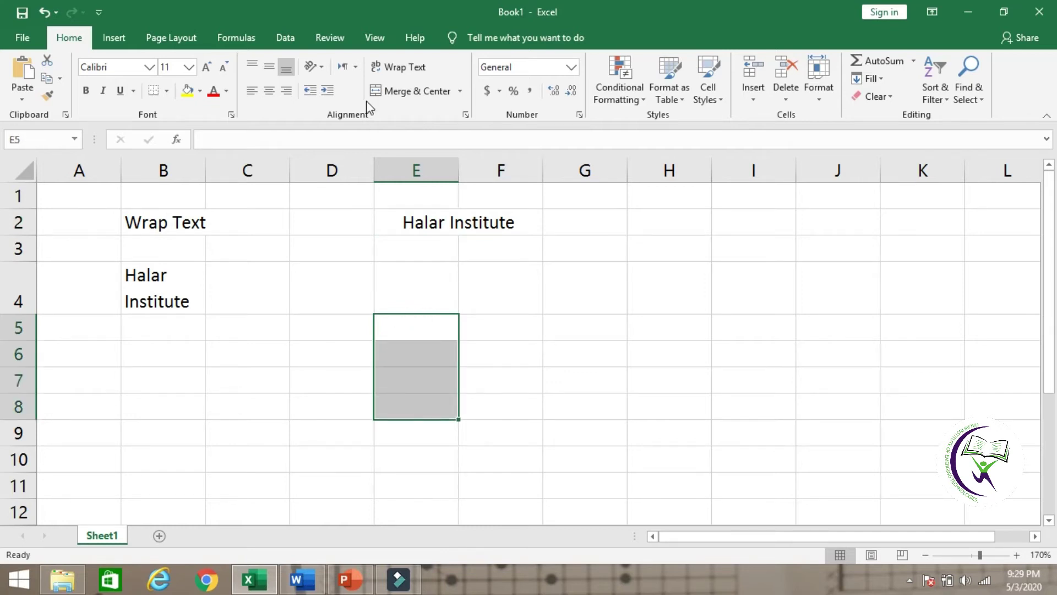
click(418, 92)
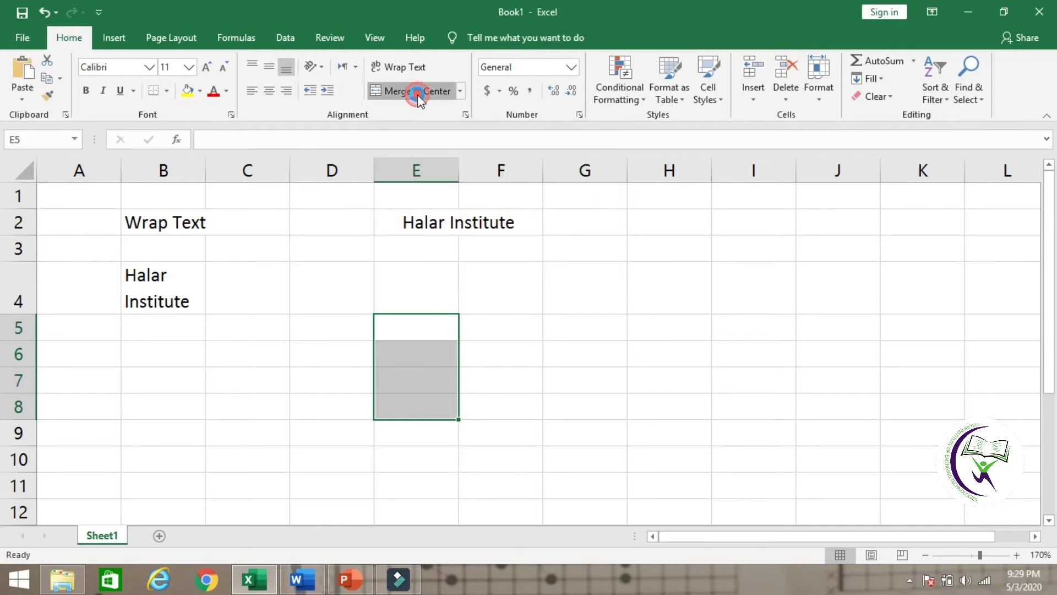
double_click(421, 349)
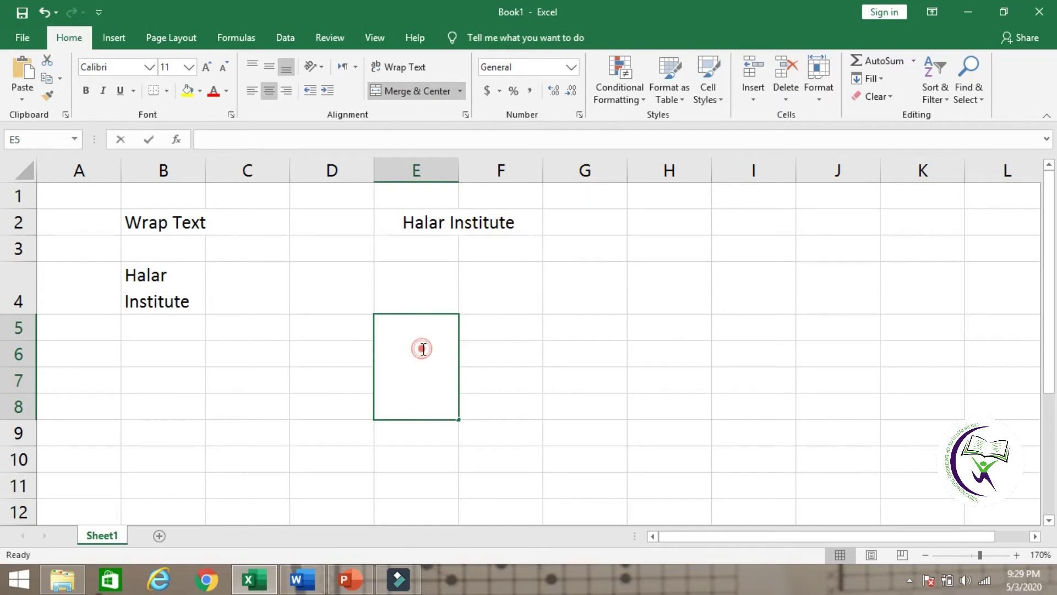
text(Halar)
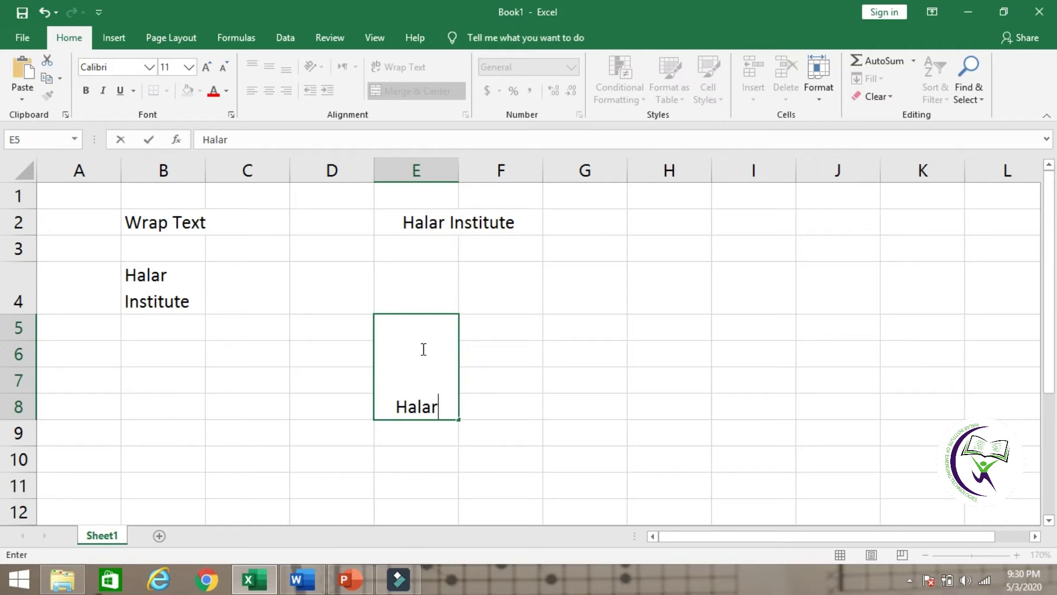
- Centre 'Halar' vertically within the merged E5:E8 cell
click(438, 368)
double_click(437, 368)
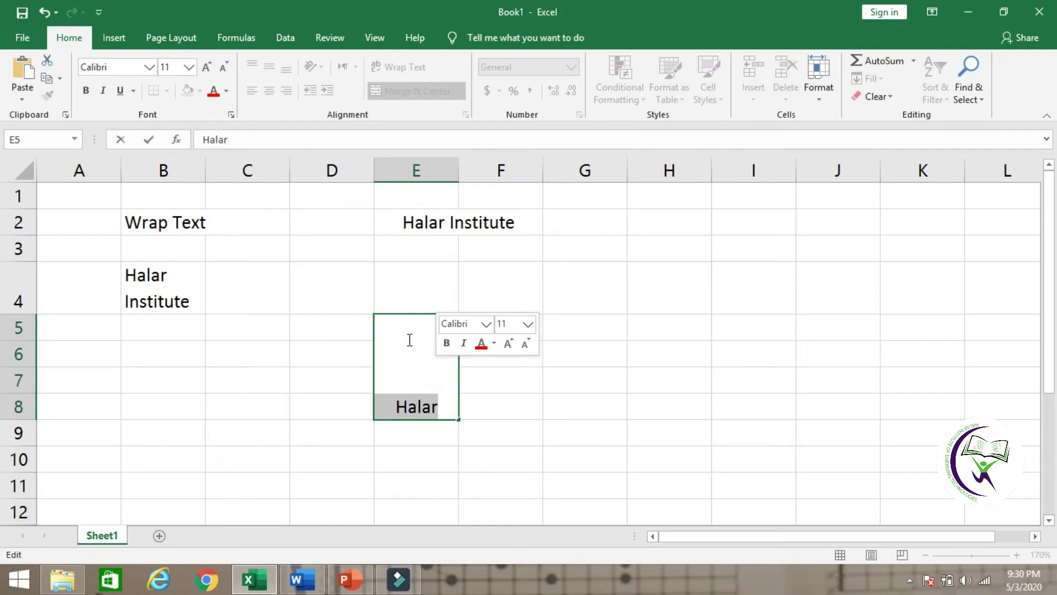
click(500, 336)
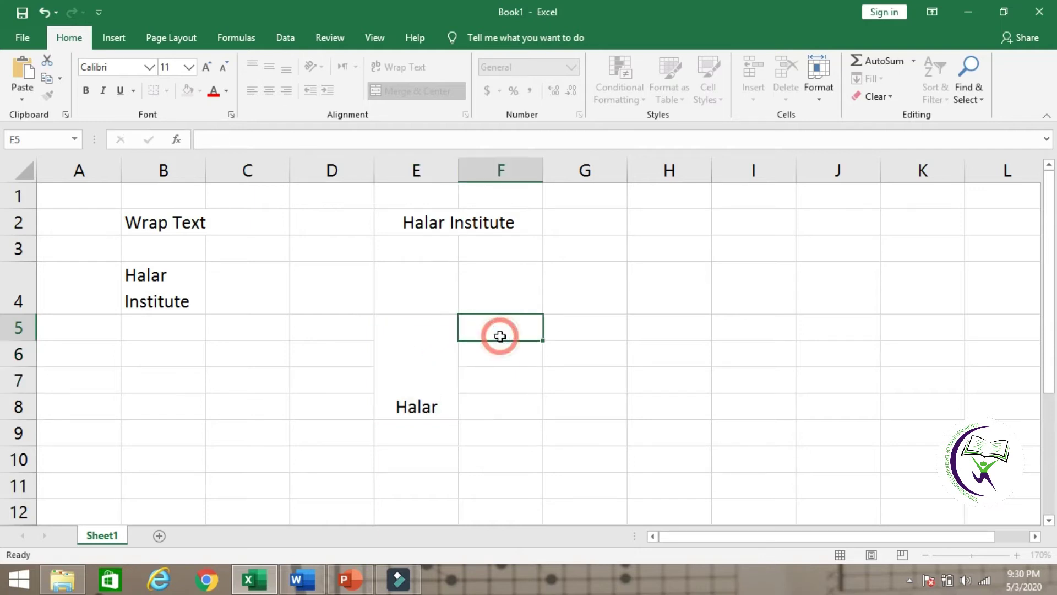
click(421, 347)
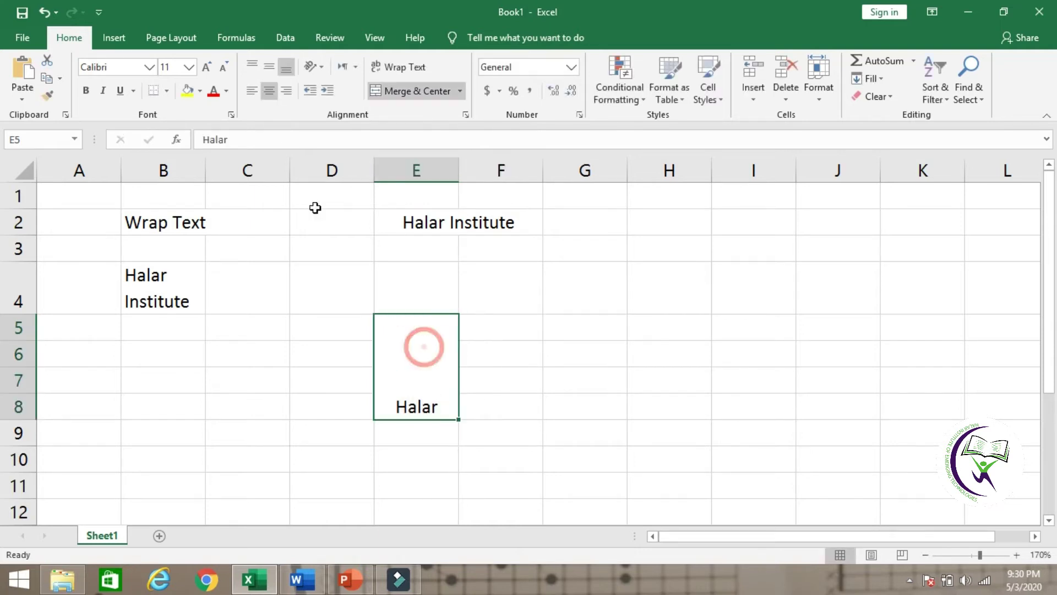
click(271, 73)
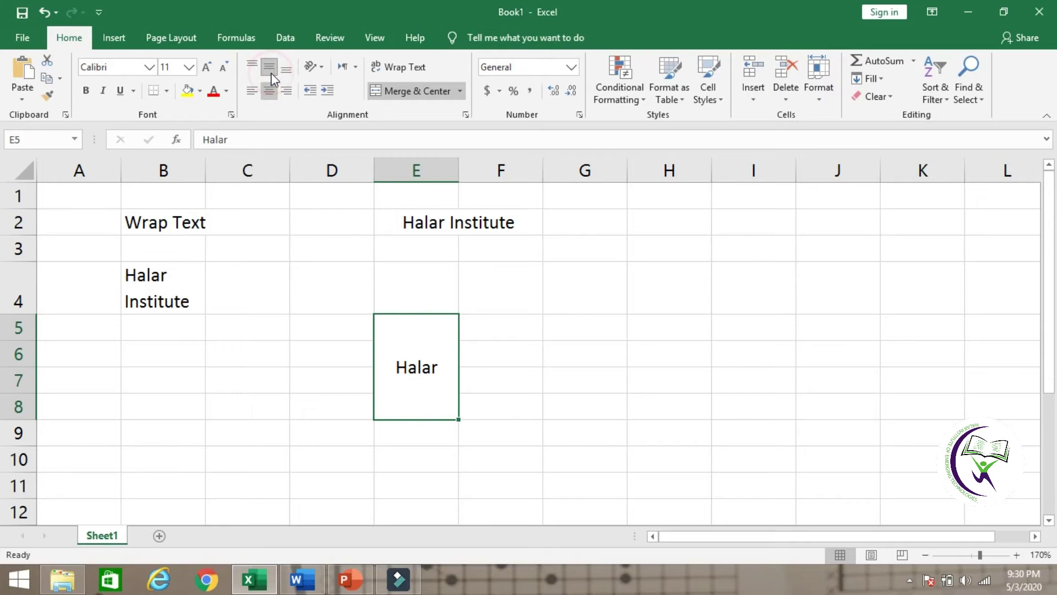
click(511, 329)
click(415, 361)
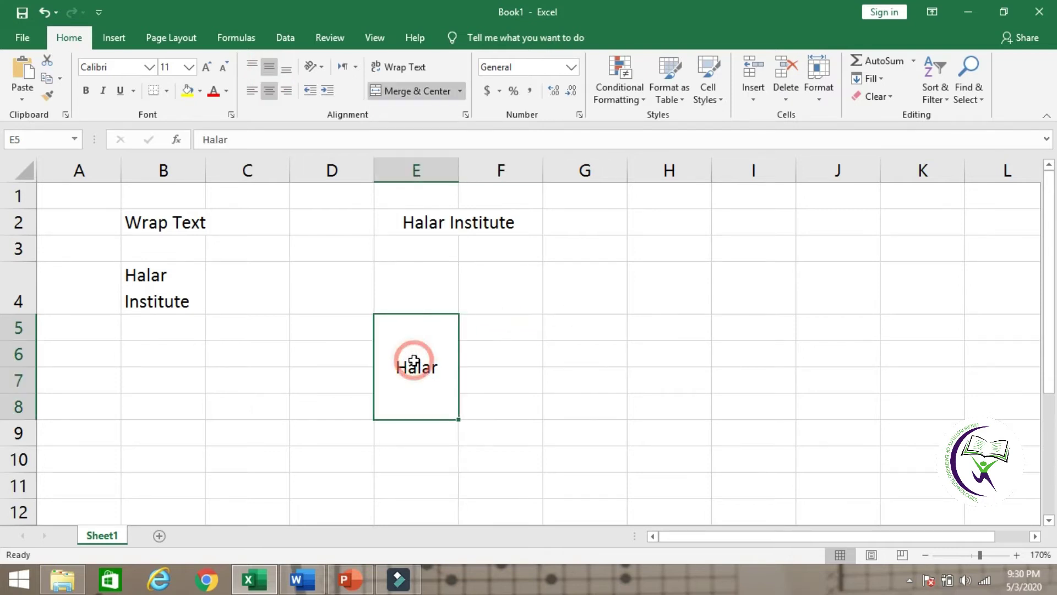
click(508, 335)
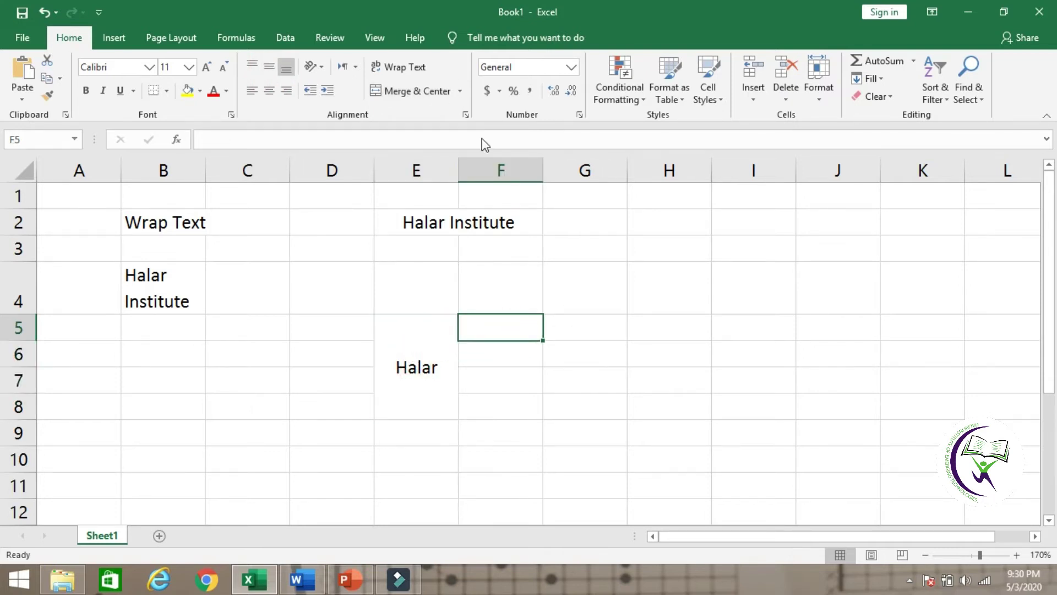
click(443, 346)
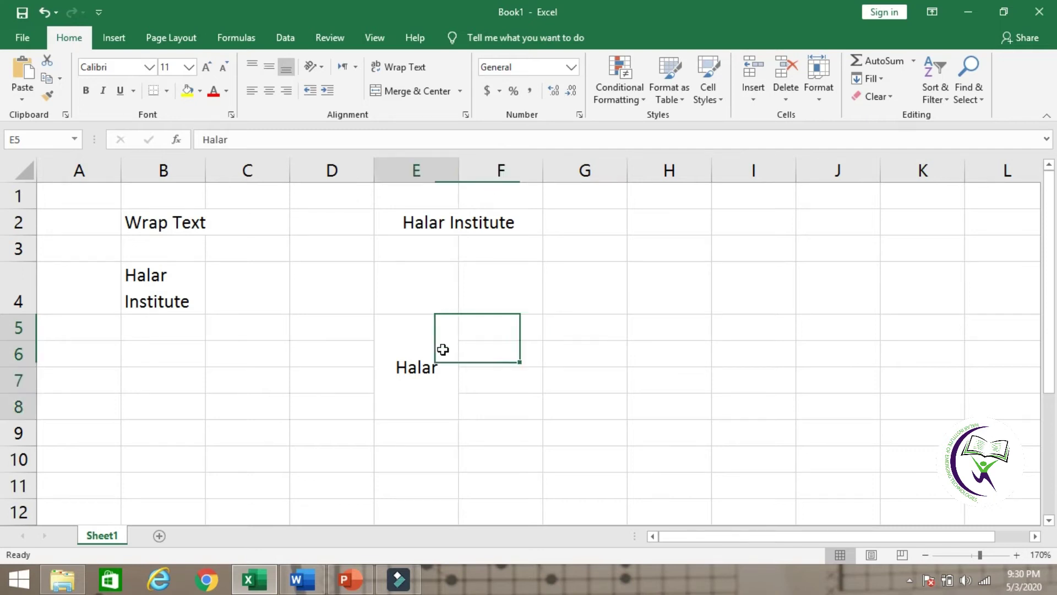
- Unmerge E5:E8, then merge and centre it again with 'Halar' centred
click(460, 92)
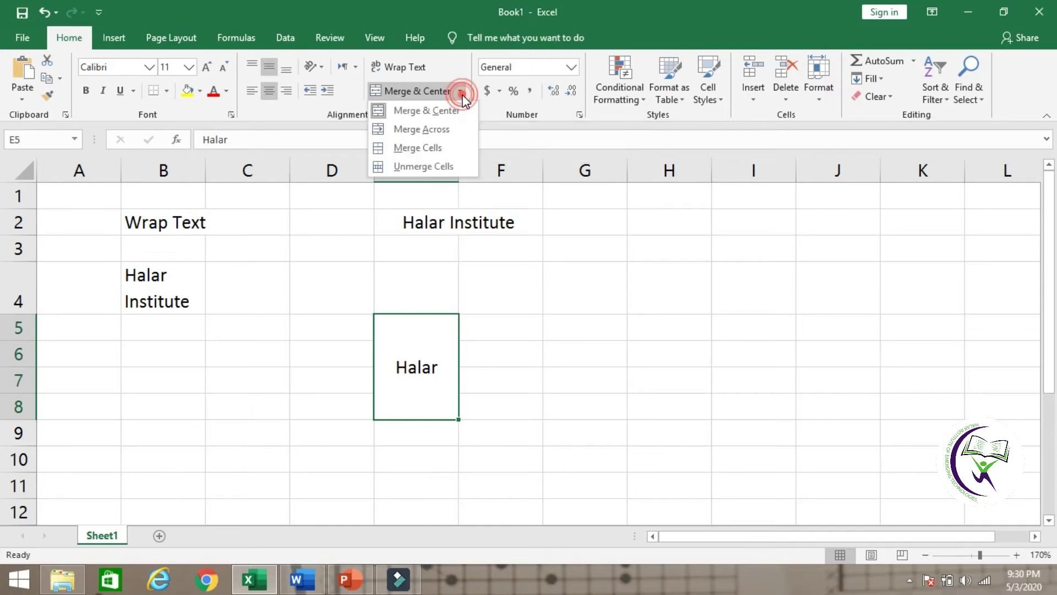
click(433, 166)
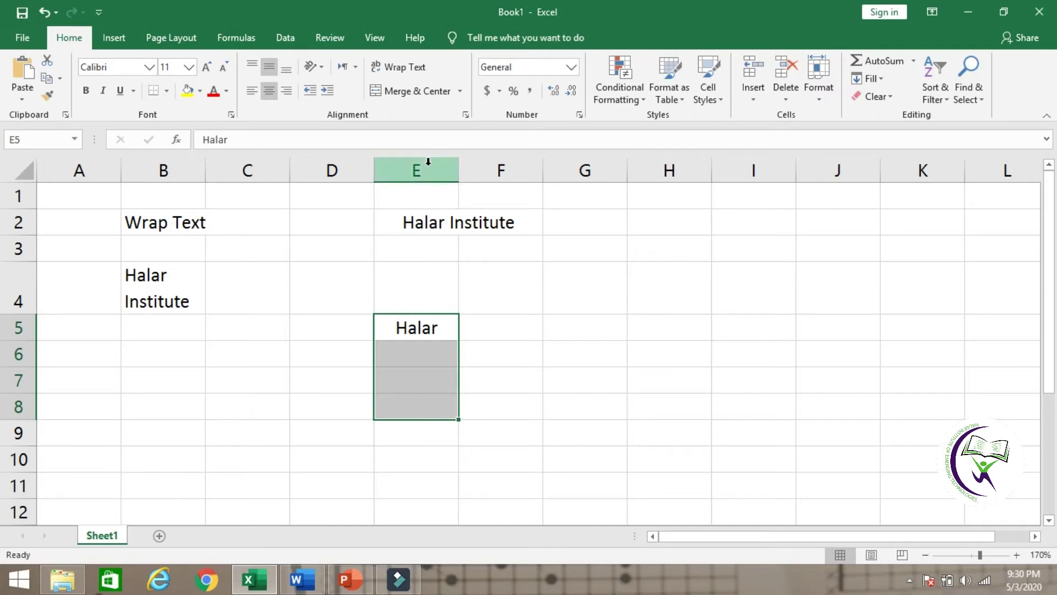
click(430, 100)
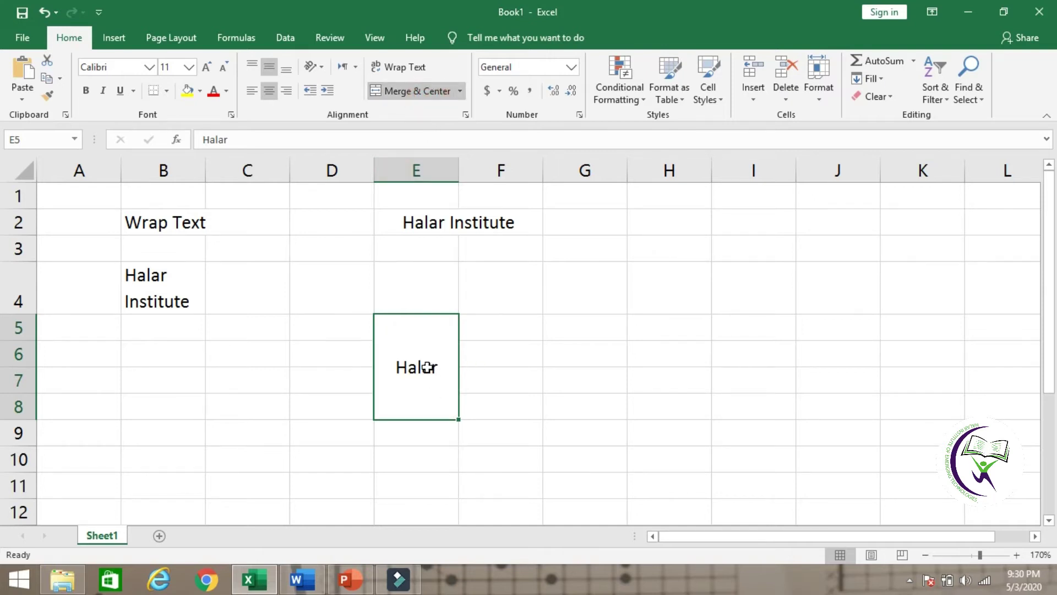
click(516, 324)
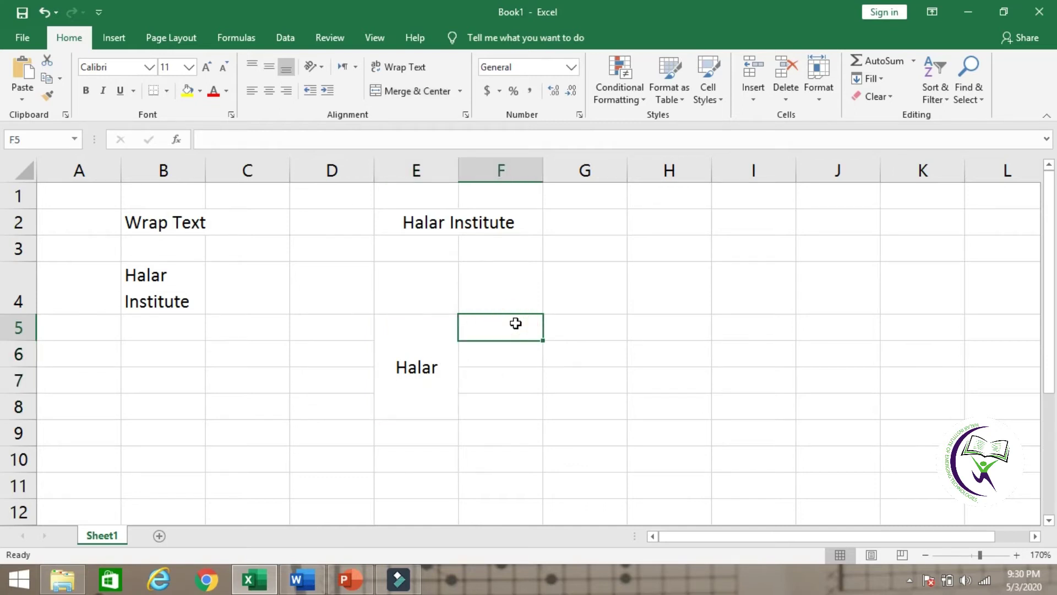
- Merge G5:G7 with Merge Cells (no centring) and enter 'Halar' in it
click(565, 331)
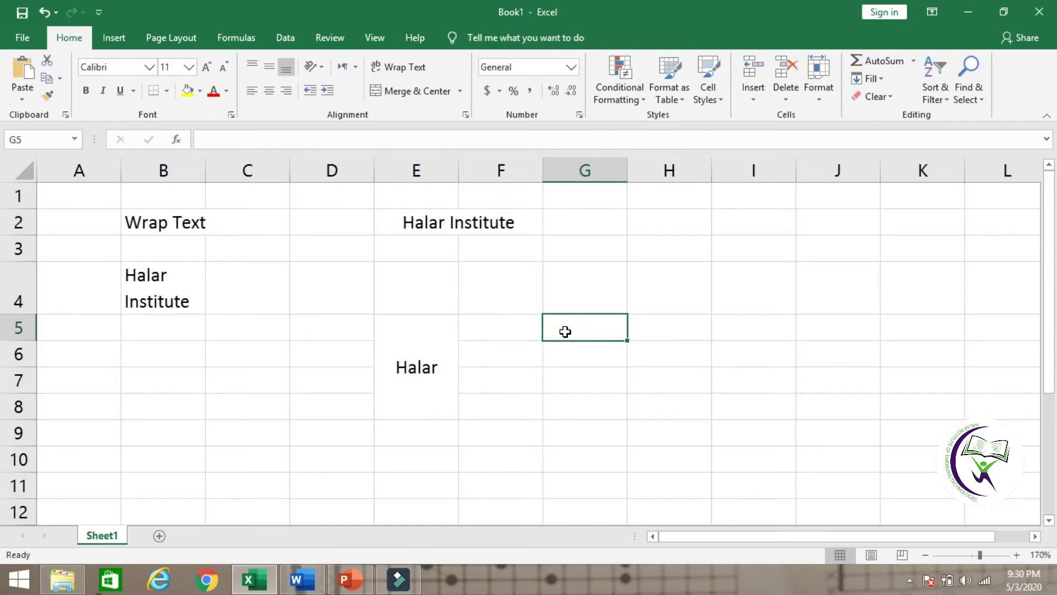
drag(565, 331, 584, 388)
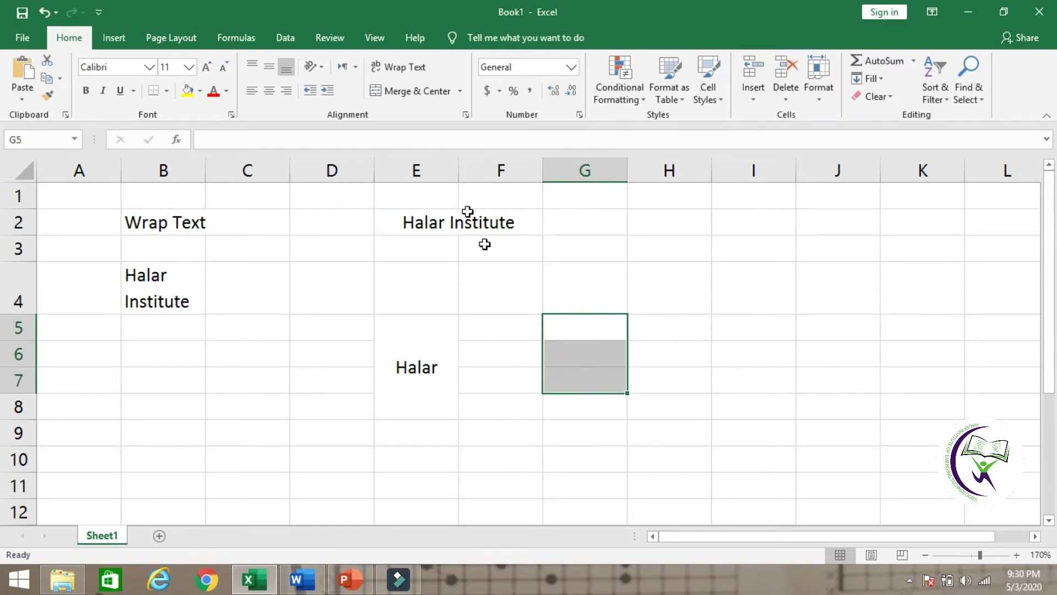
click(460, 91)
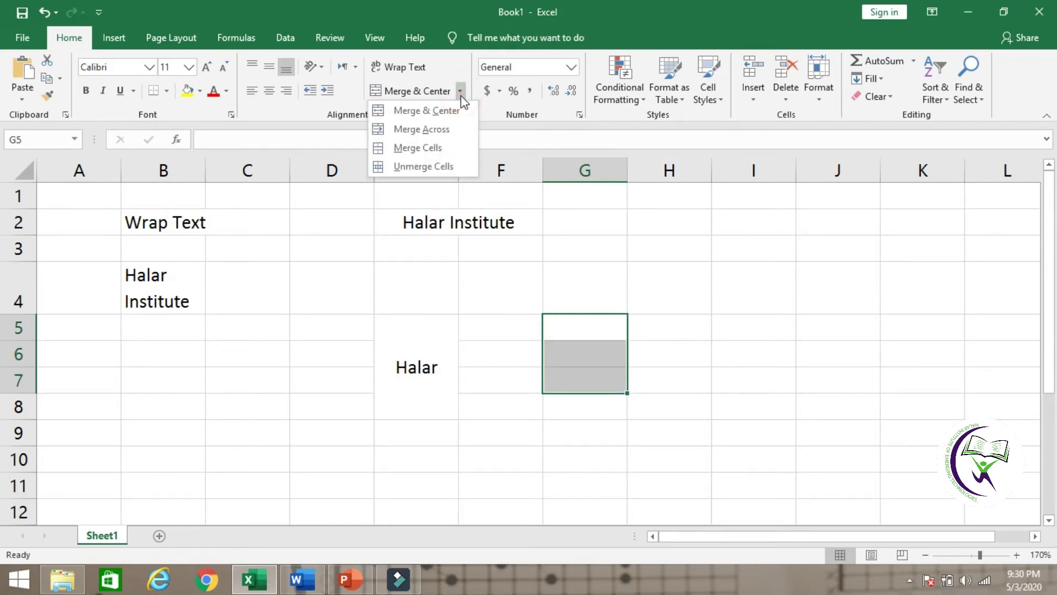
click(424, 148)
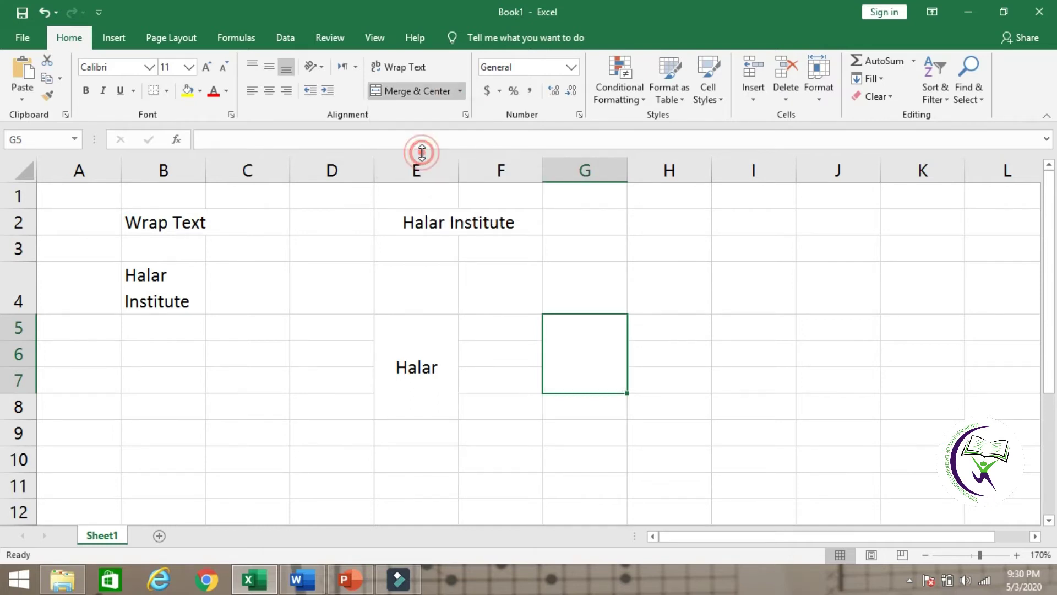
double_click(595, 352)
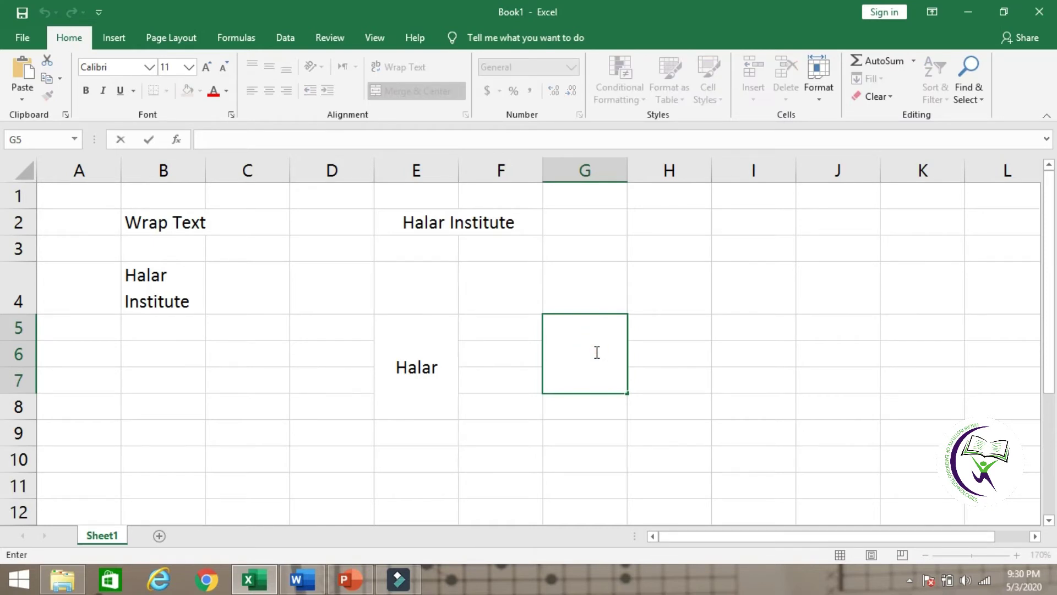
text(Halar)
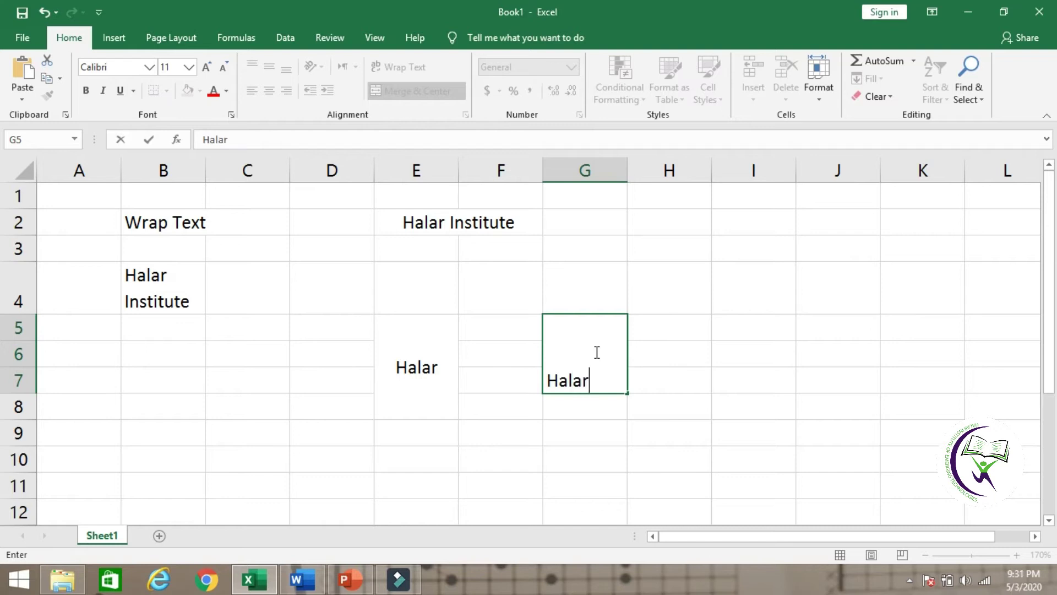
click(593, 431)
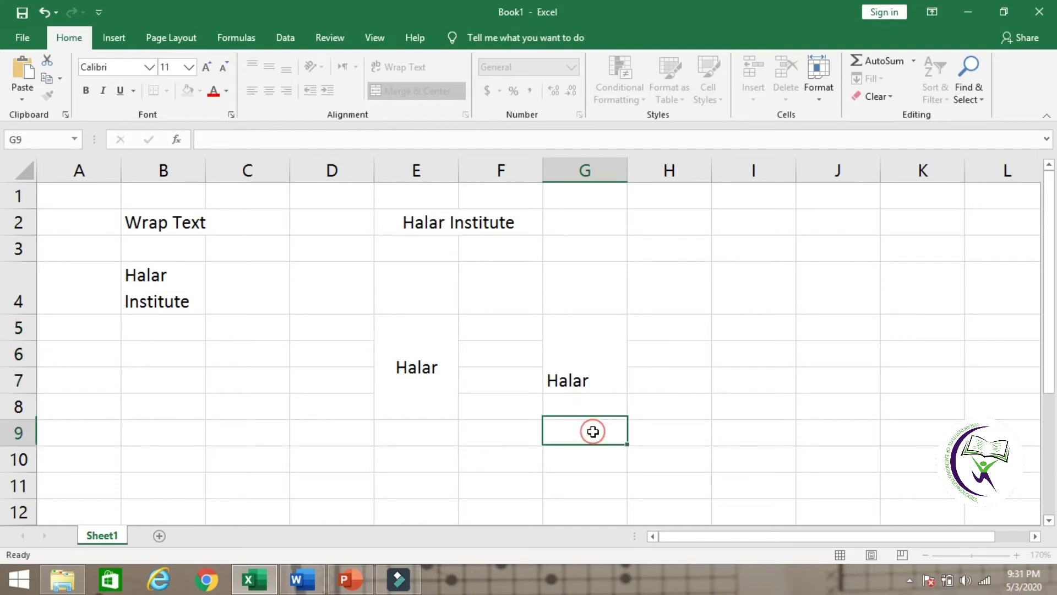
- Compare the merged cells G5:G7, E5:E8 and E2:F2 by selecting each
click(593, 341)
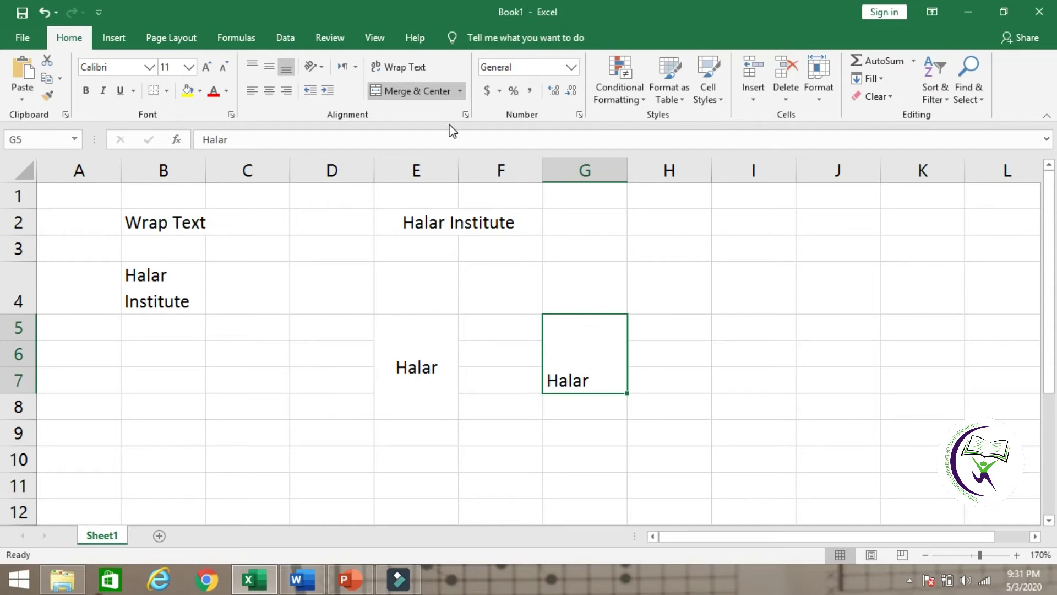
click(403, 363)
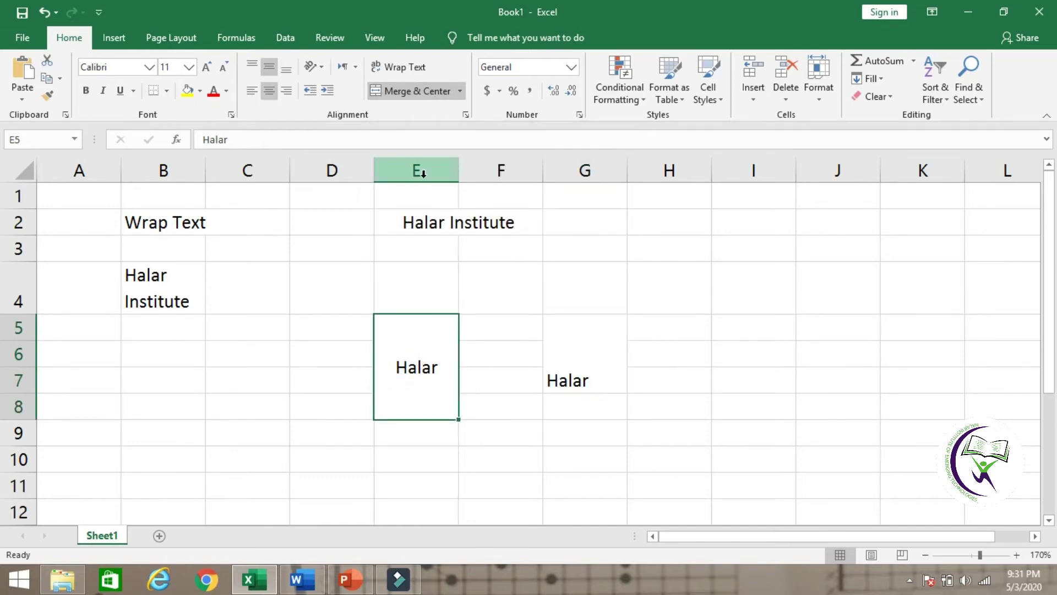
click(414, 222)
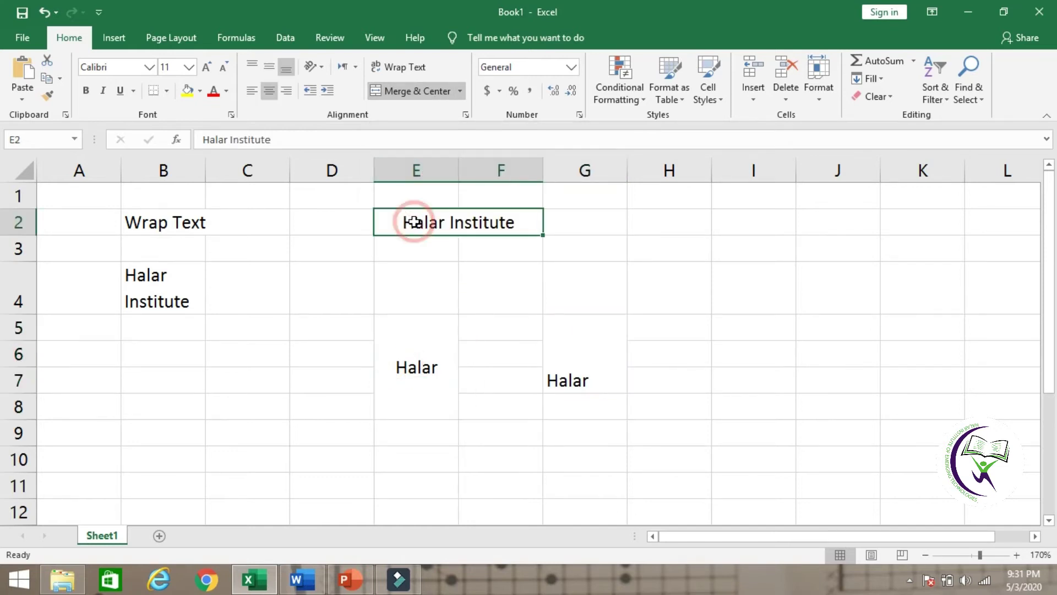
click(414, 194)
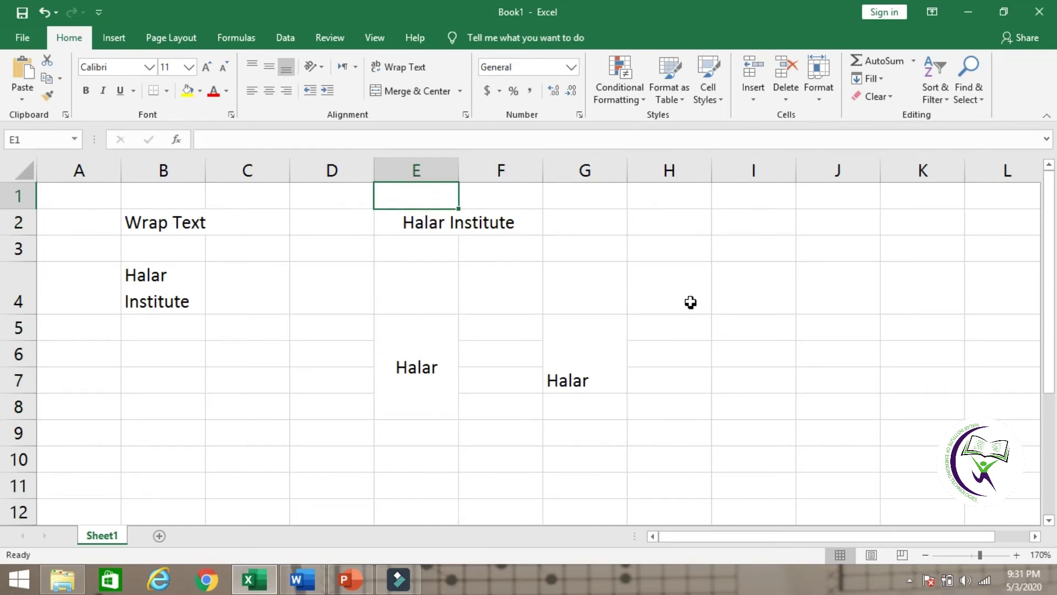
- Add the heading 'Series' in cell I3
click(681, 345)
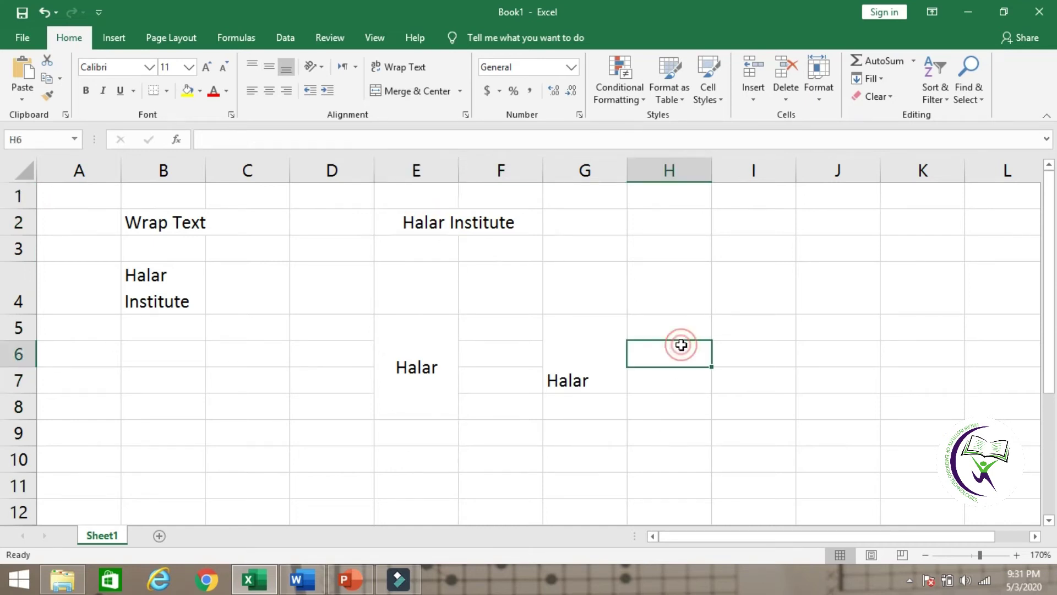
click(731, 249)
text(Series)
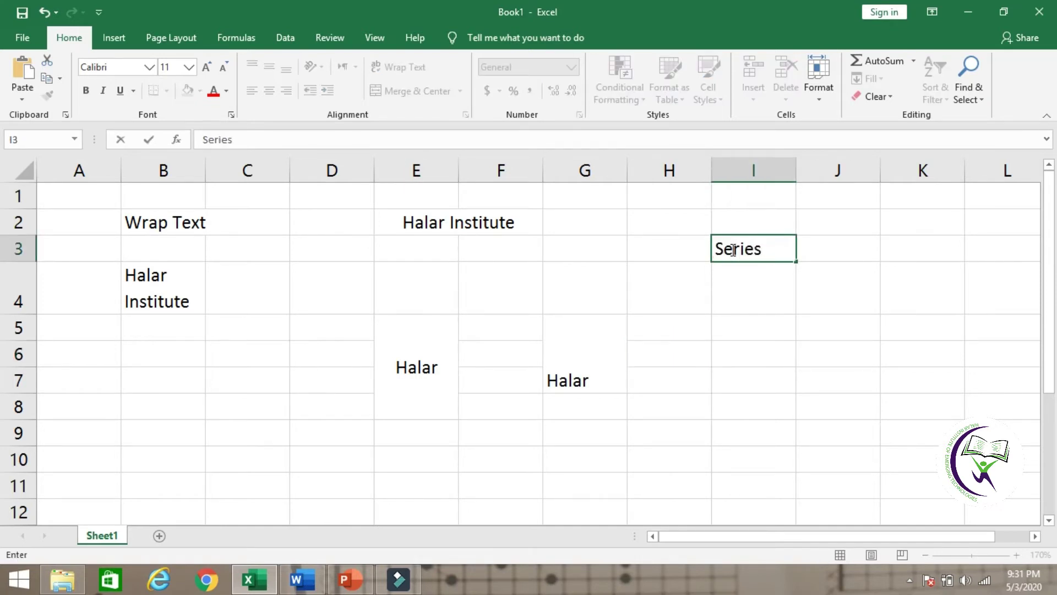
click(752, 325)
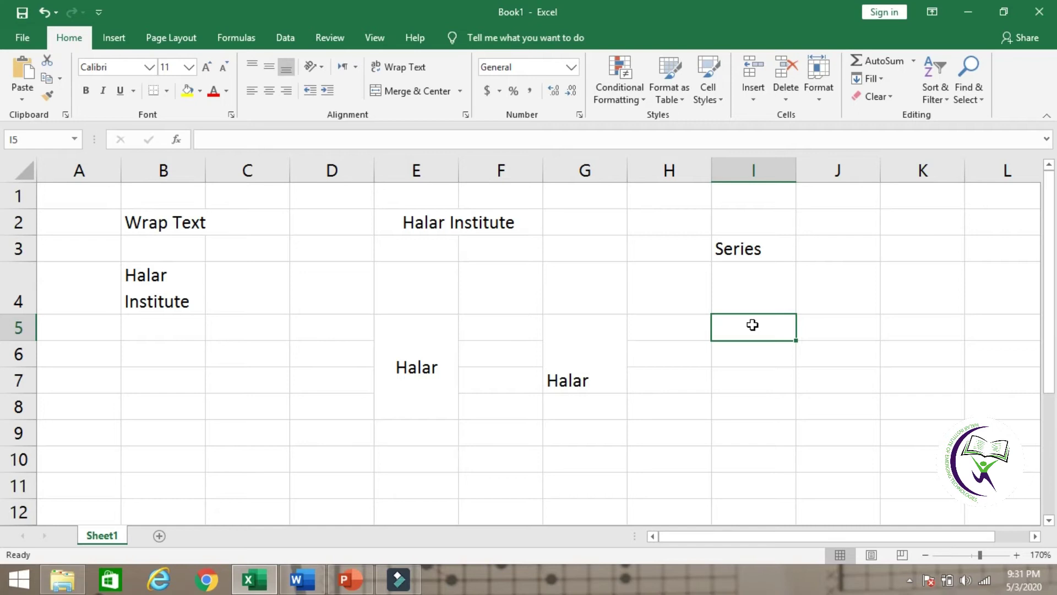
- Enter 1, 2, 3, 4 in I5:I8, then clear those four cells again
text(1)
key(Return)
text(2)
key(Return)
text(3)
key(Return)
text(4)
key(Return)
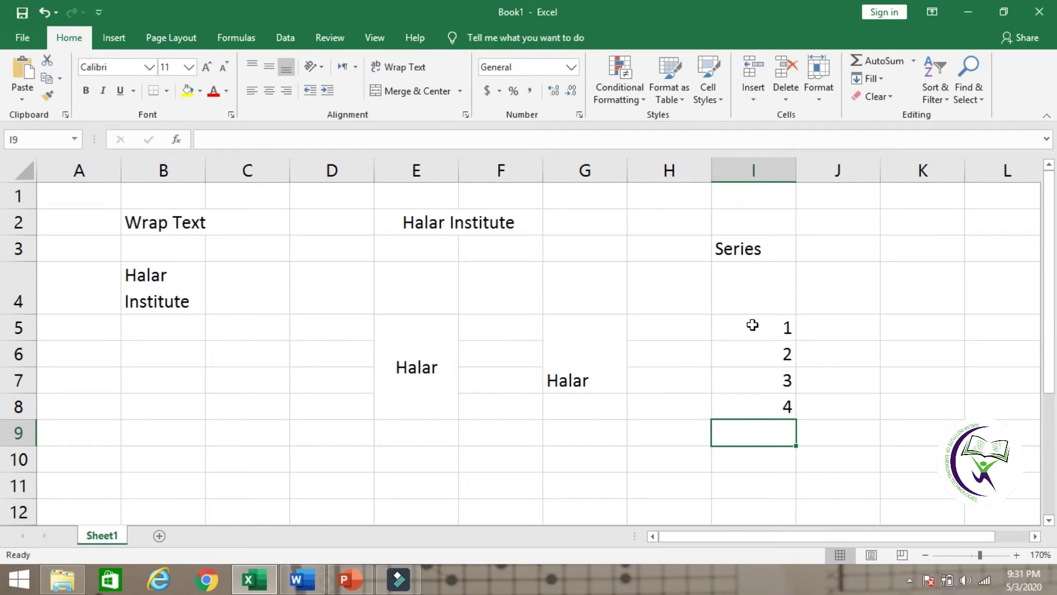
key(Up)
key(Up)
key(Up)
key(Up)
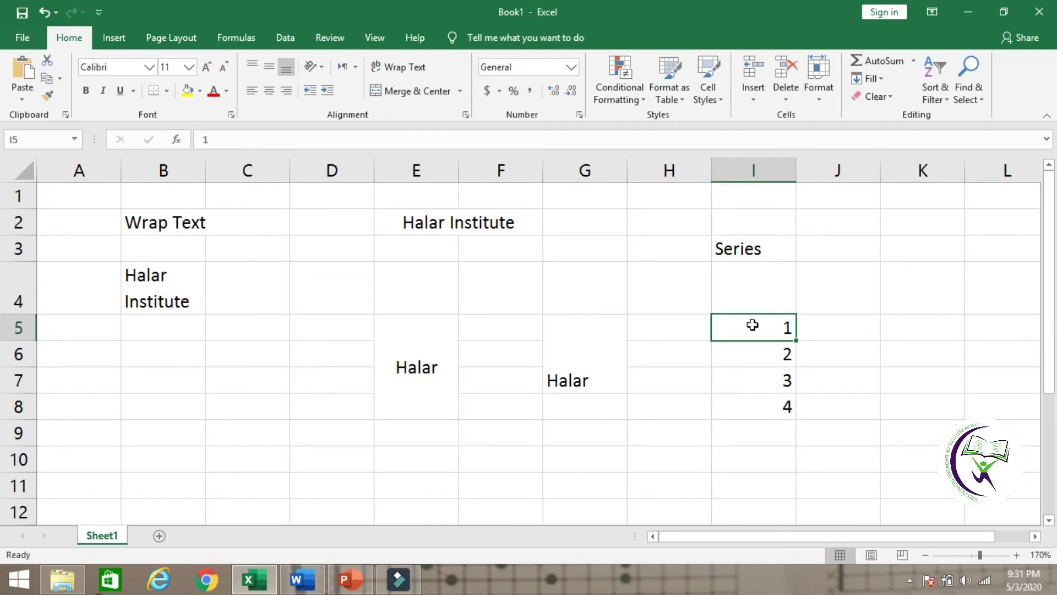
key(shift+Down)
key(shift+Down)
key(shift+Down)
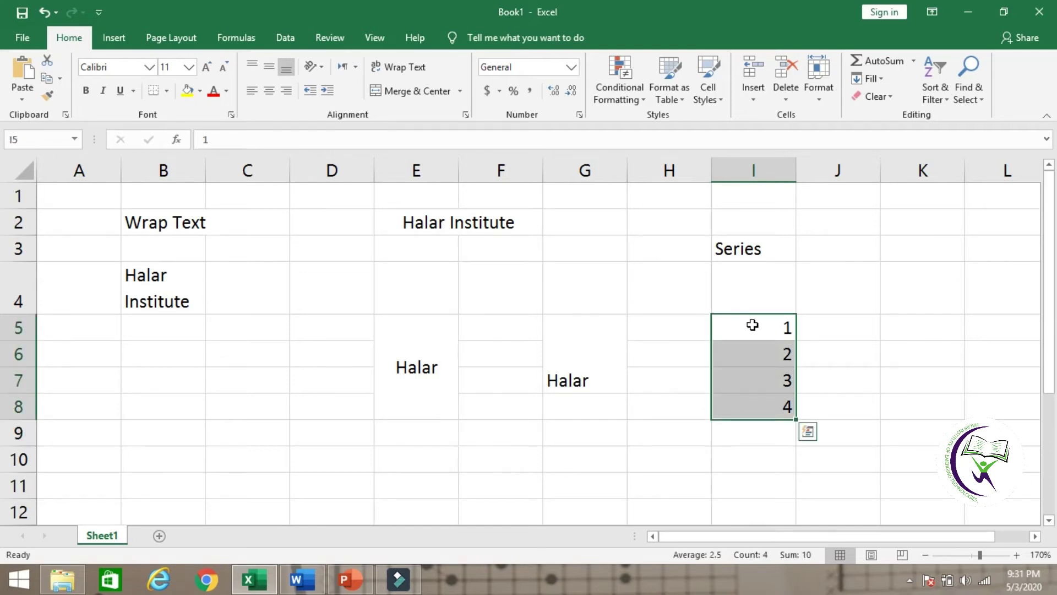
key(Delete)
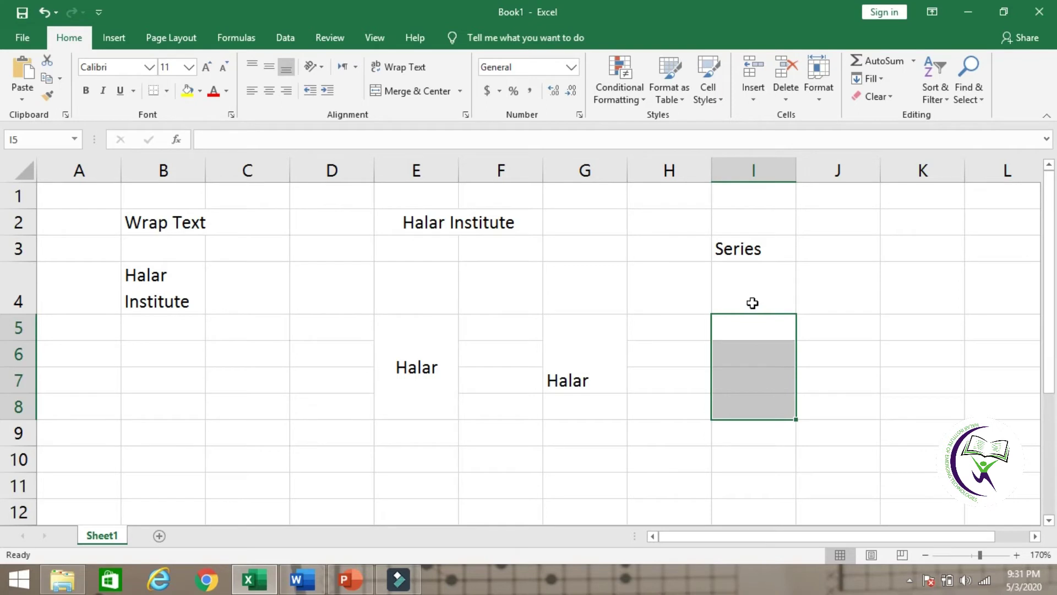
- Enter 1 in I5 and 2 in I6 as the series start
click(753, 303)
click(753, 323)
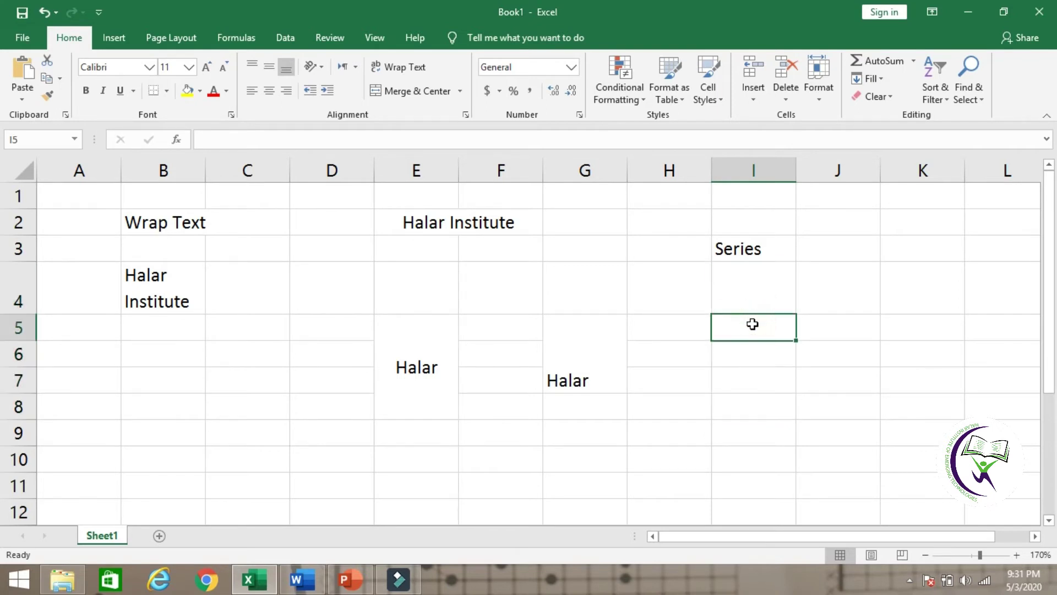
text(1)
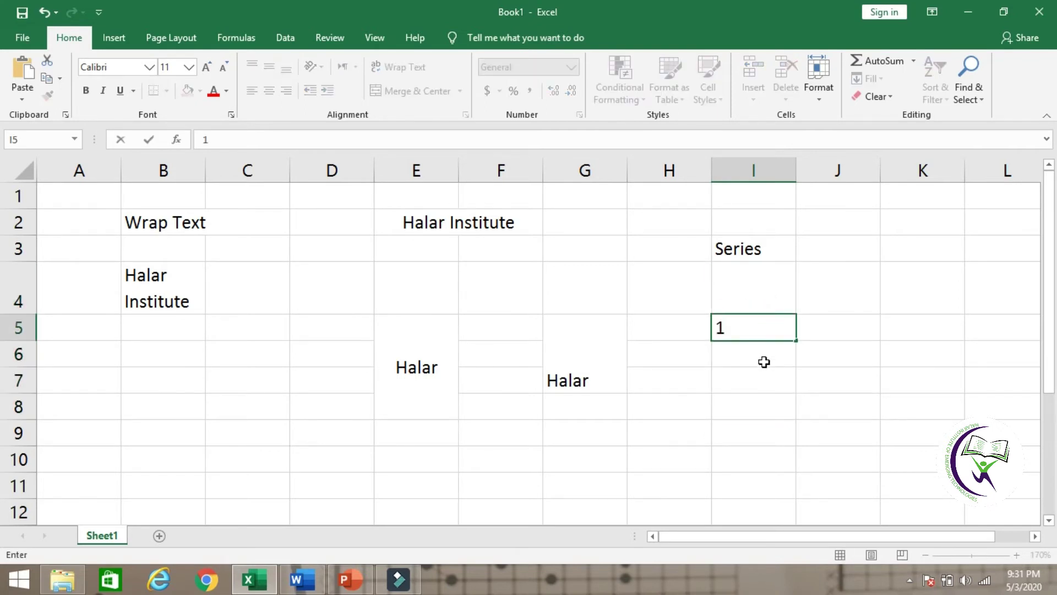
click(769, 359)
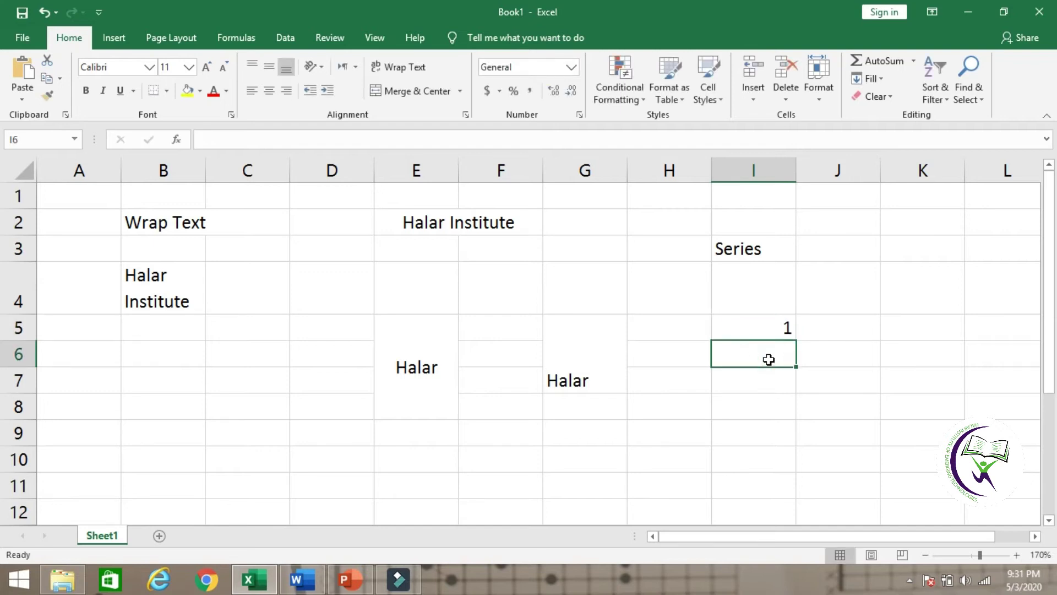
text(2)
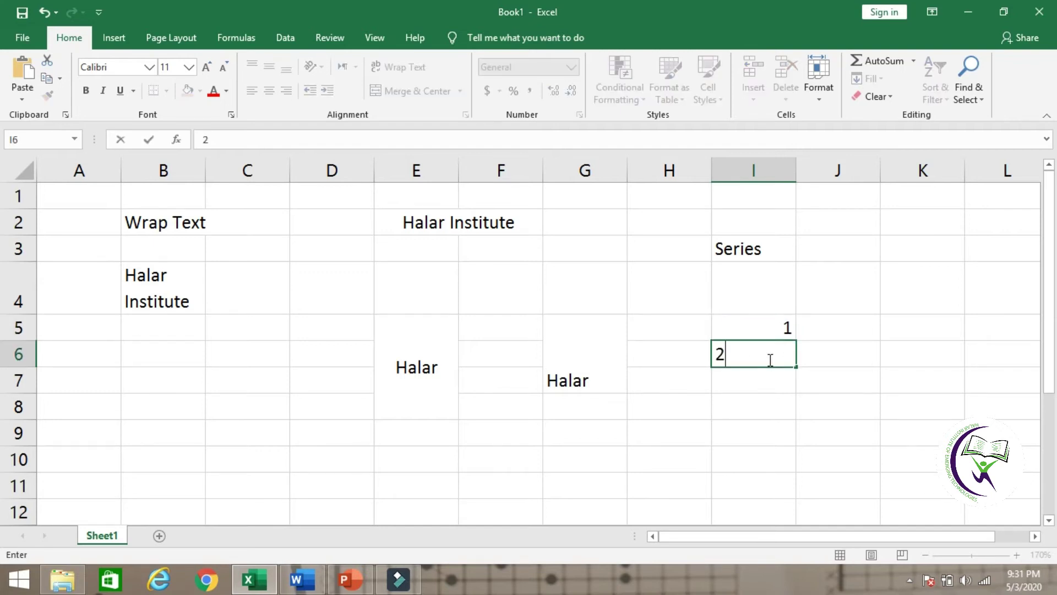
click(779, 371)
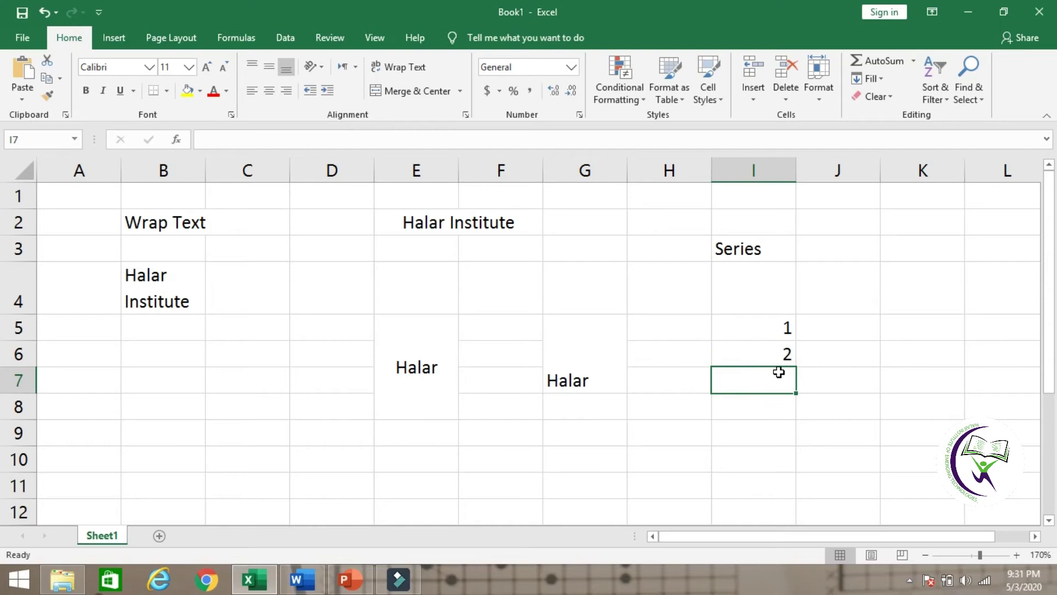
double_click(778, 327)
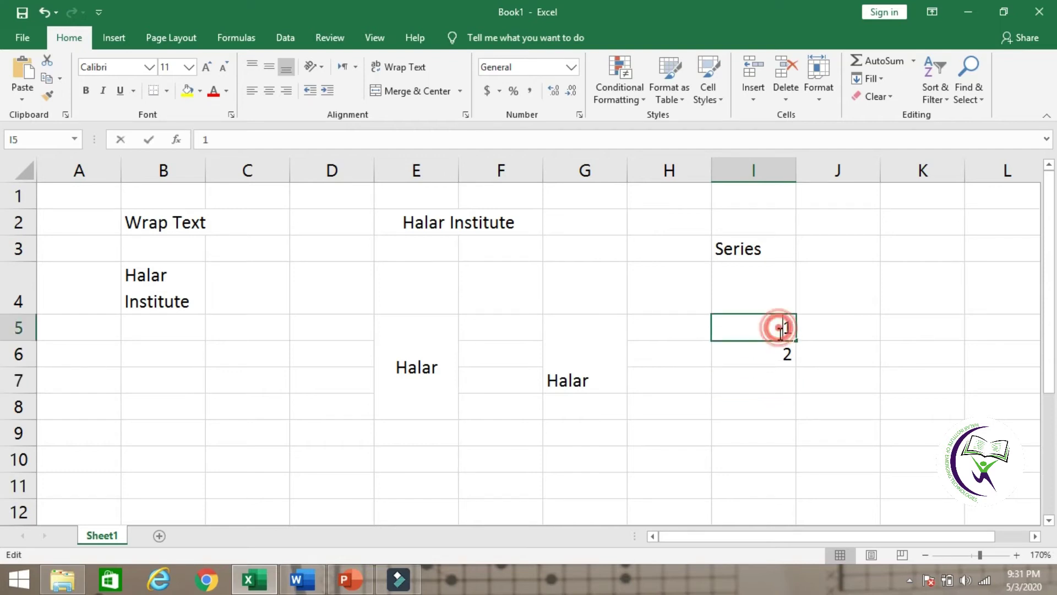
click(760, 296)
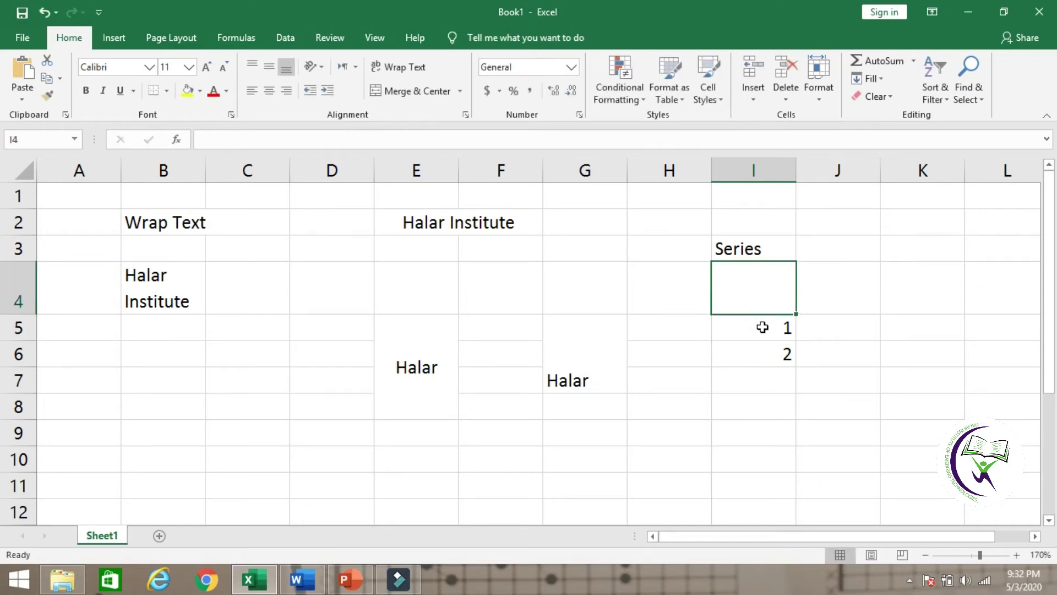
- Fill I5:I6 down column I to extend the series to 14 in I18
drag(760, 326, 767, 353)
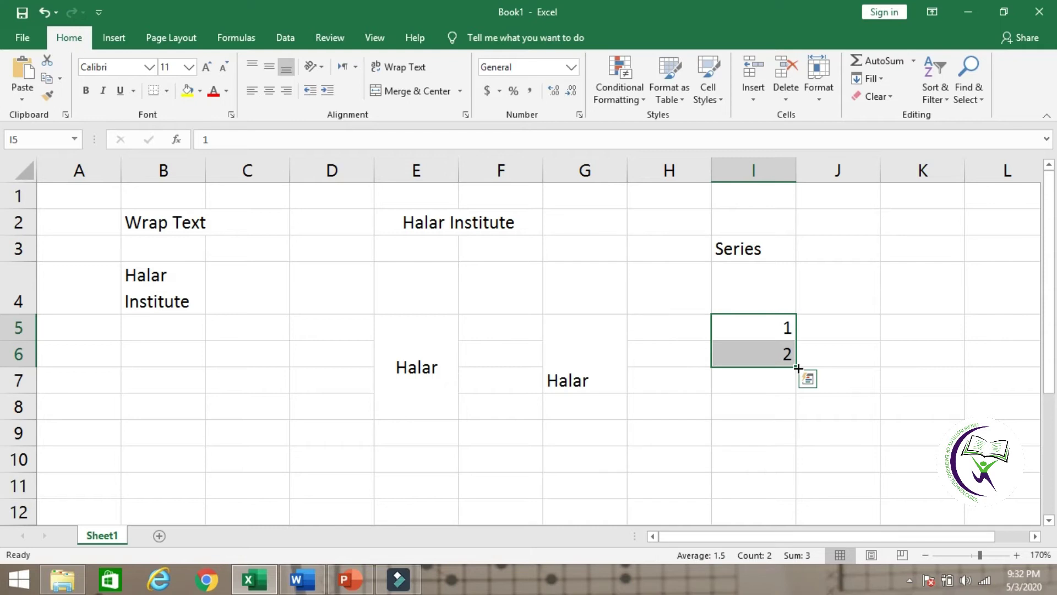
drag(797, 368, 807, 455)
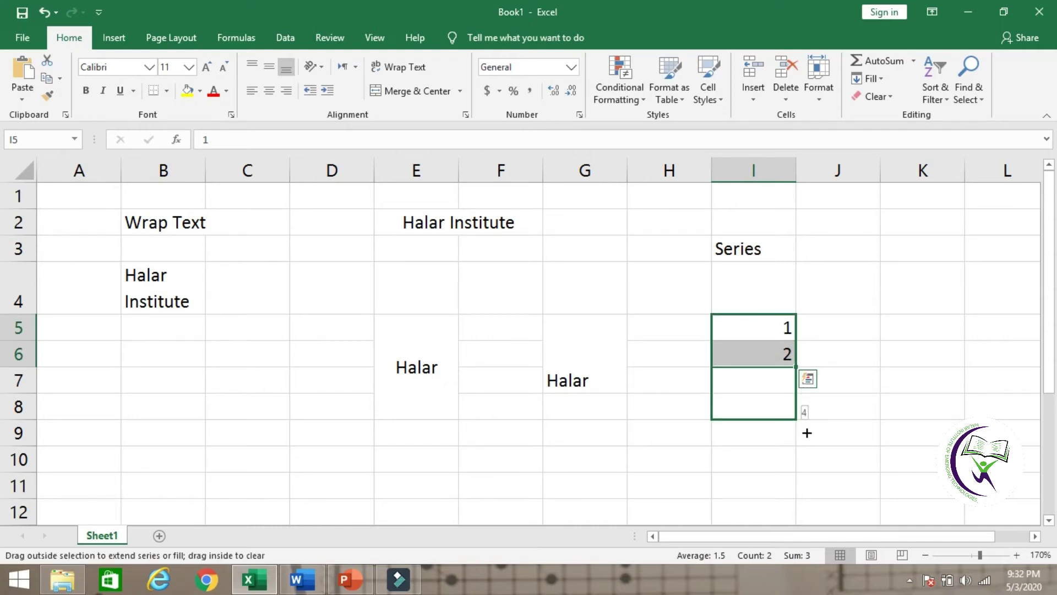
drag(807, 455, 798, 461)
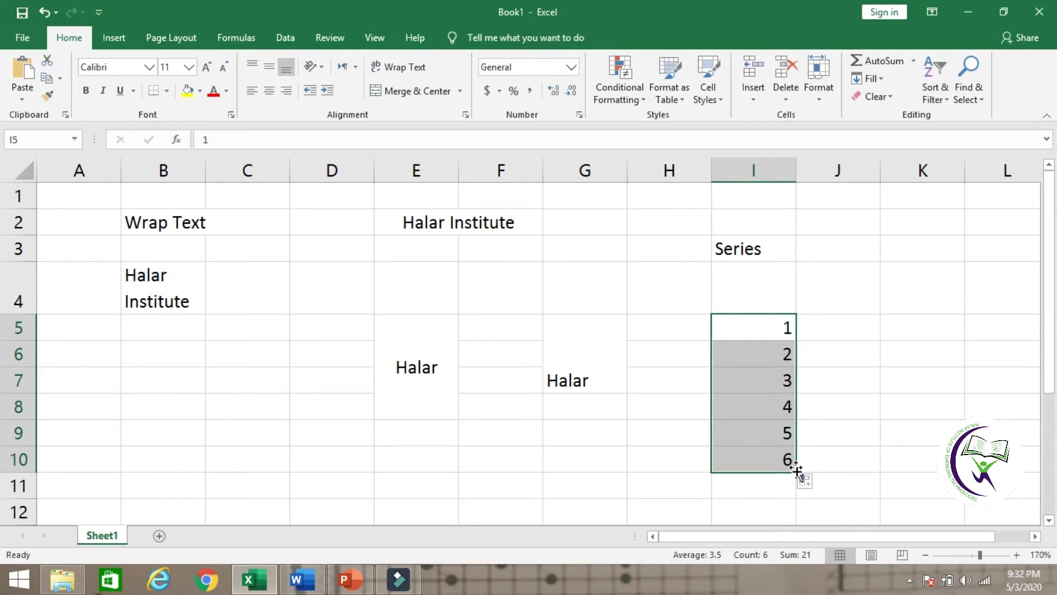
drag(796, 472, 802, 537)
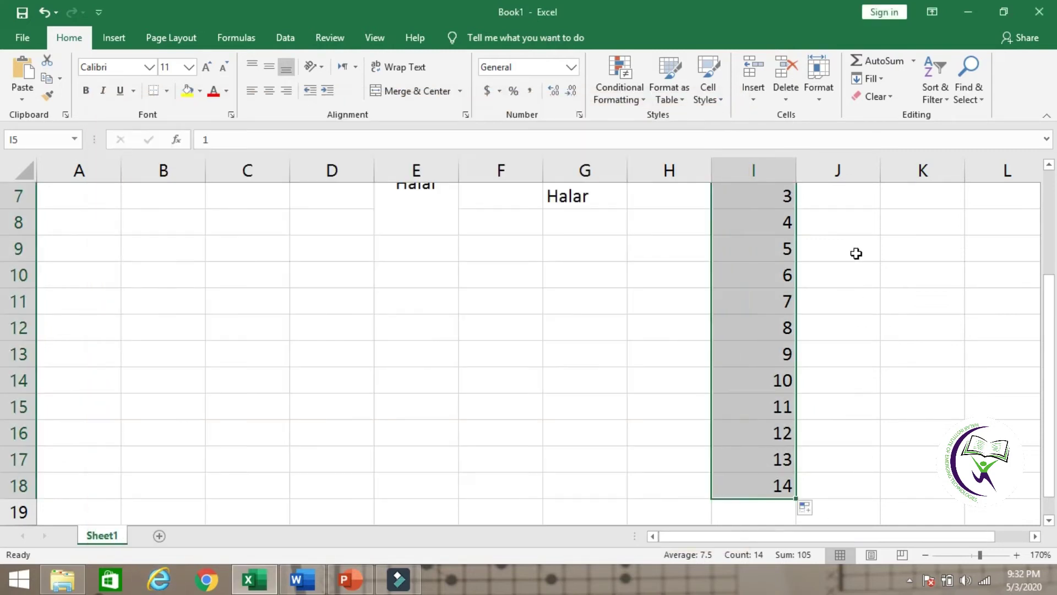
- Enter 2 in J5 and 4 in J6
click(856, 252)
key(Up)
key(Up)
key(Up)
key(Up)
key(Up)
key(Down)
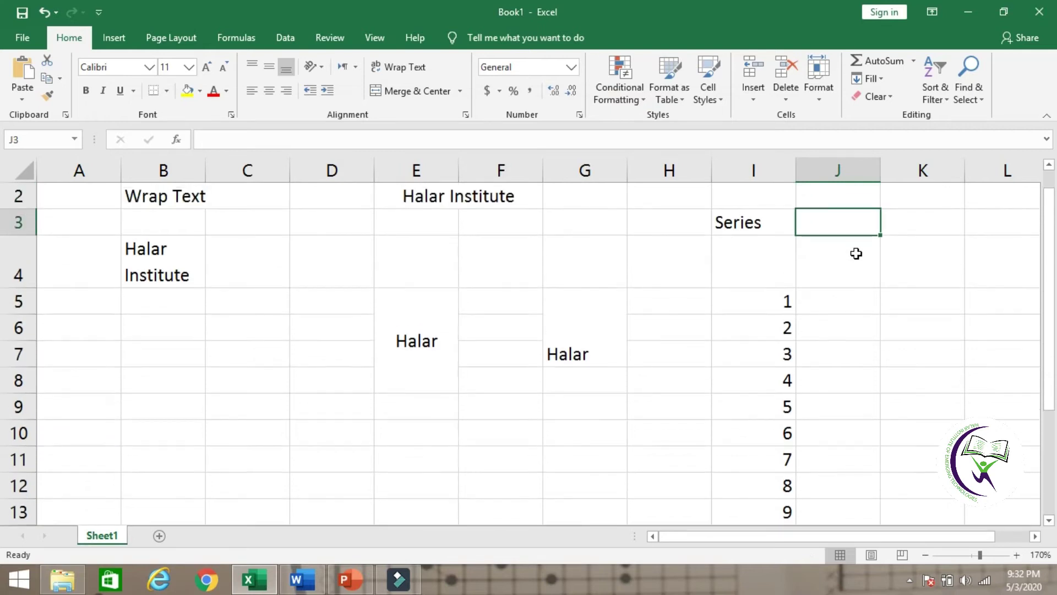
key(Down)
key(Down)
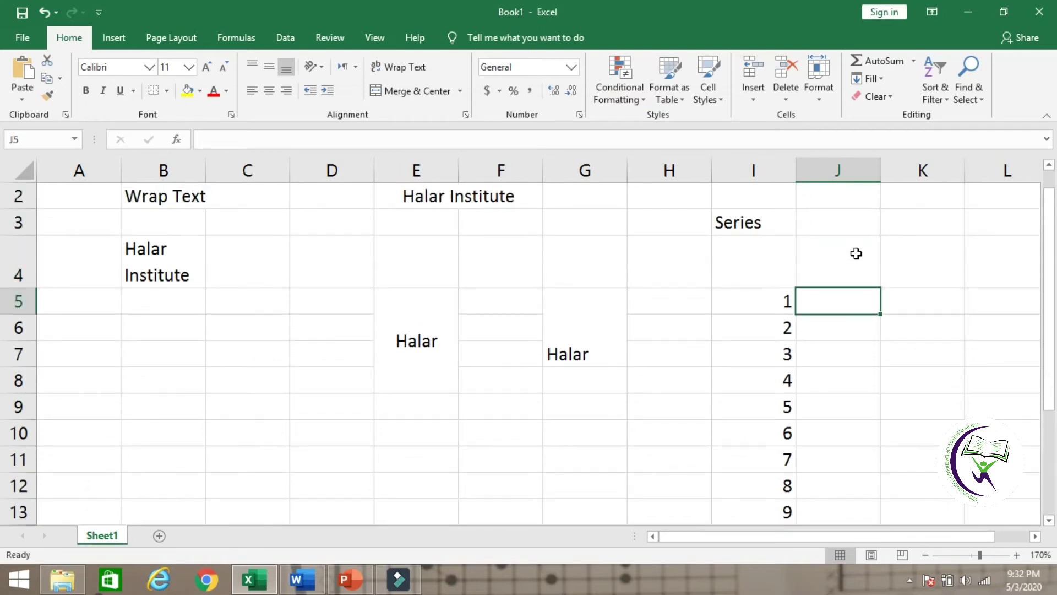
text(2)
key(Return)
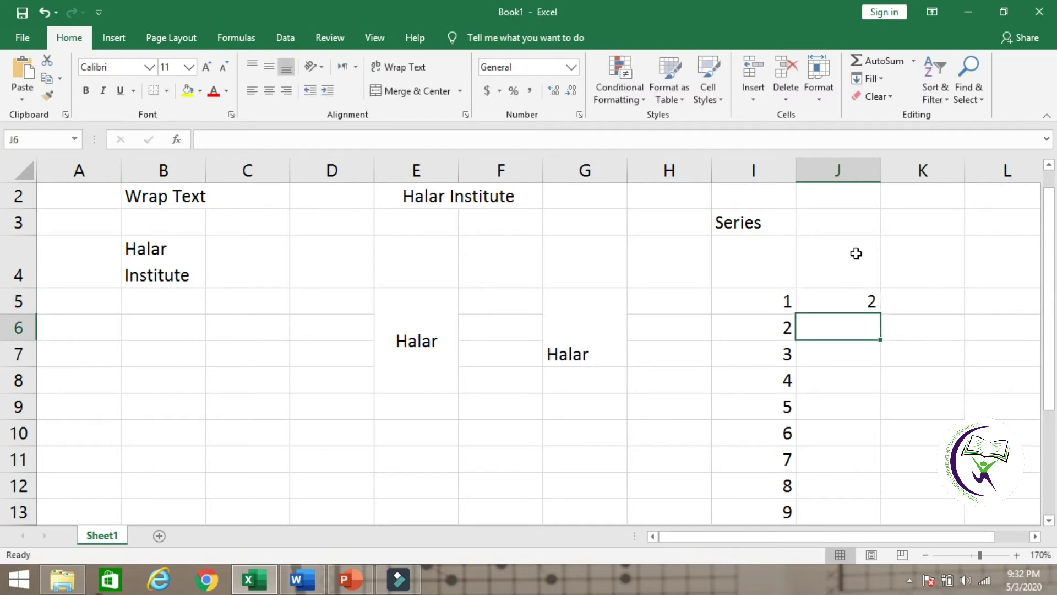
text(4)
key(Return)
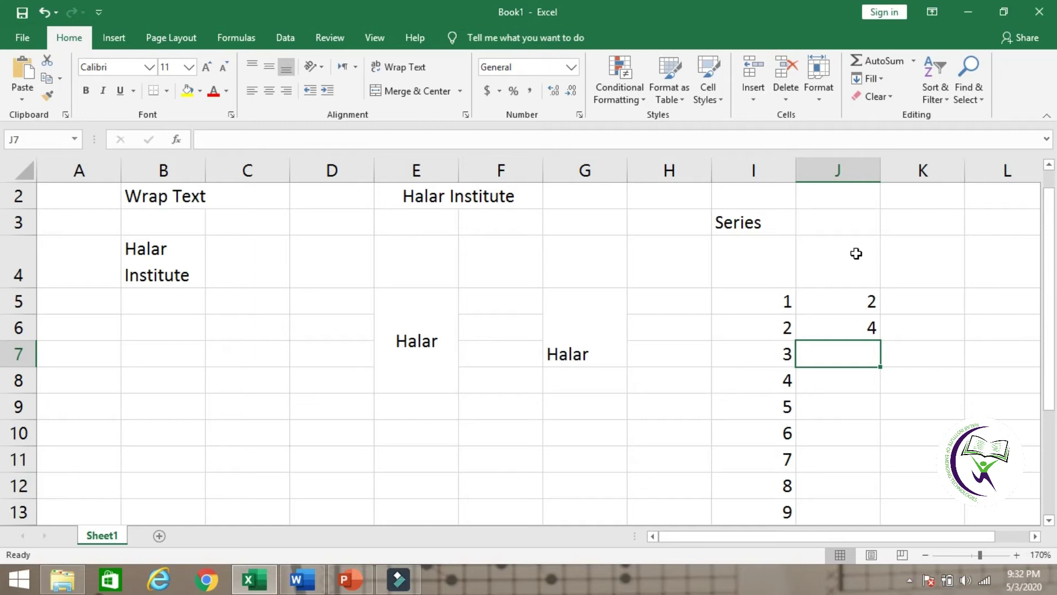
- Fill J5:J6 down to J12 to produce even numbers up to 16
click(856, 301)
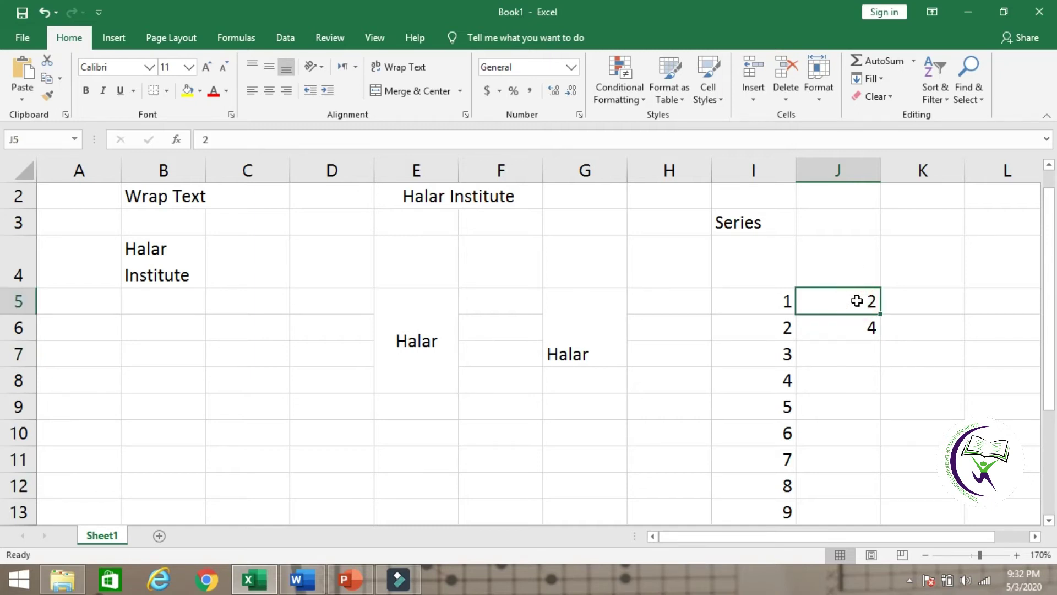
click(868, 327)
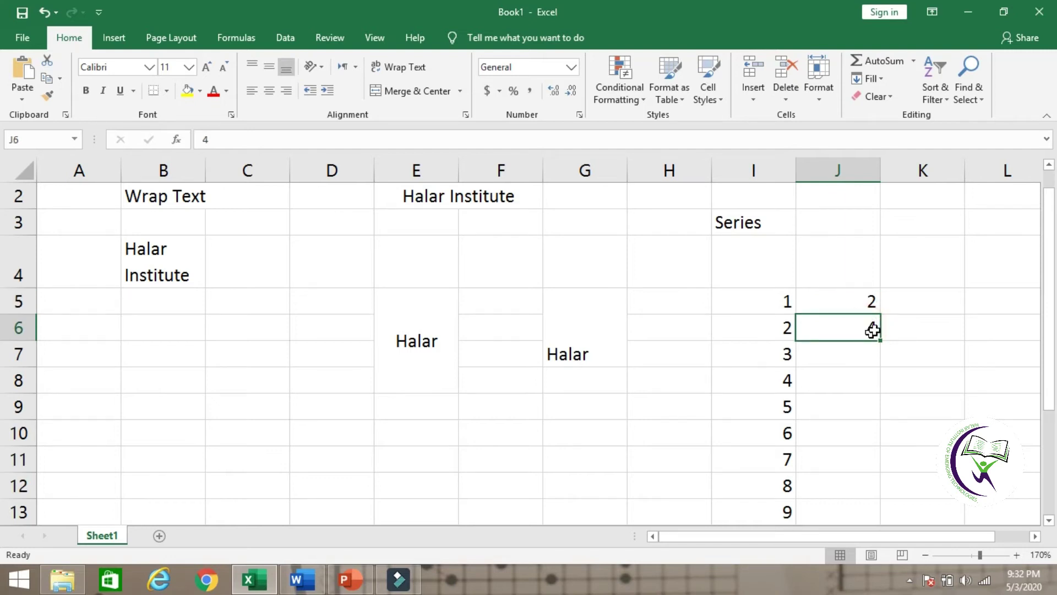
drag(864, 301, 864, 327)
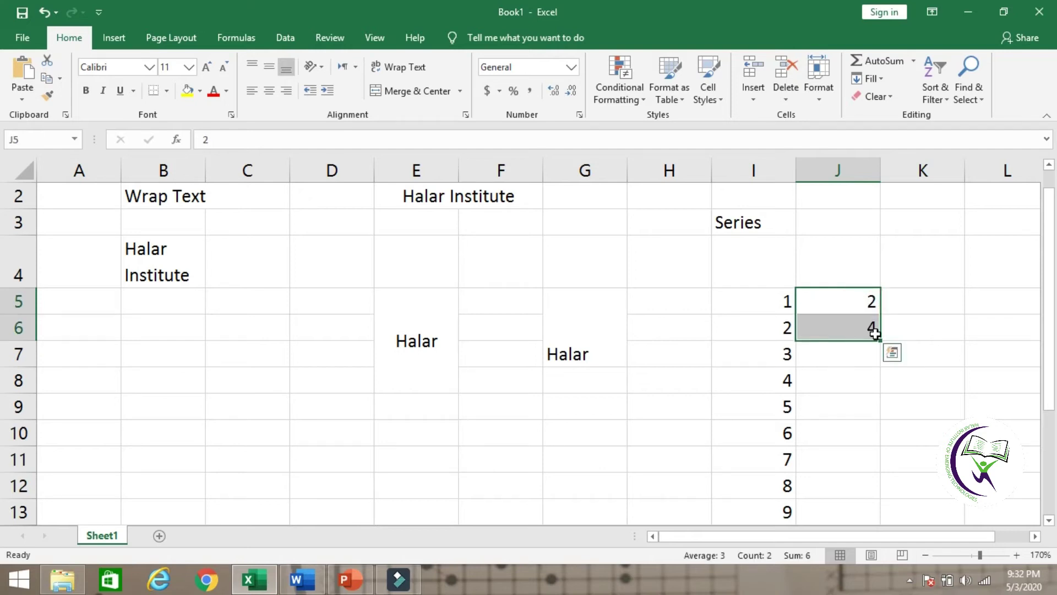
drag(879, 340, 883, 488)
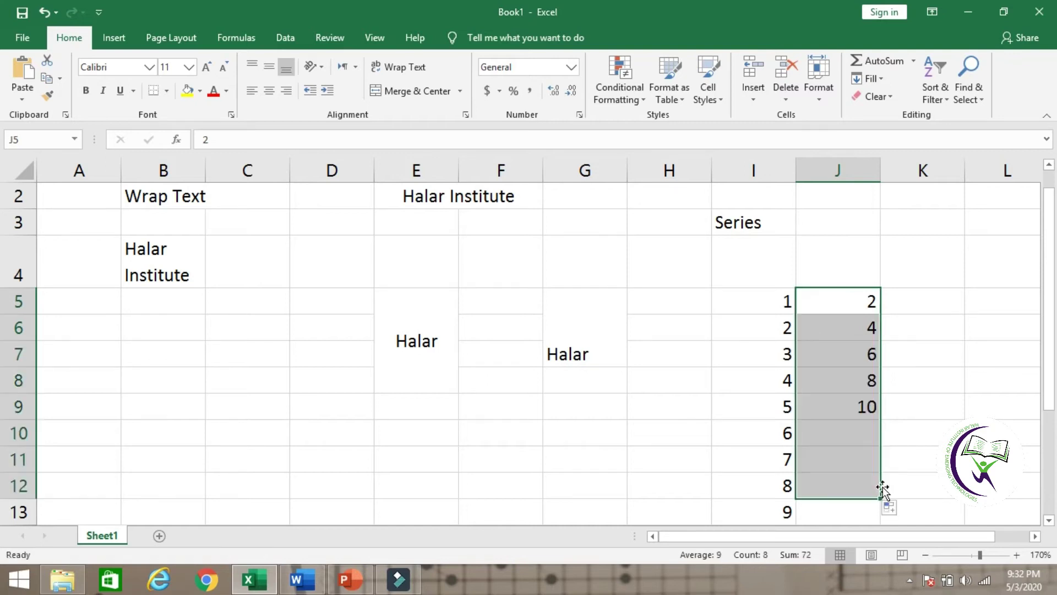
click(923, 398)
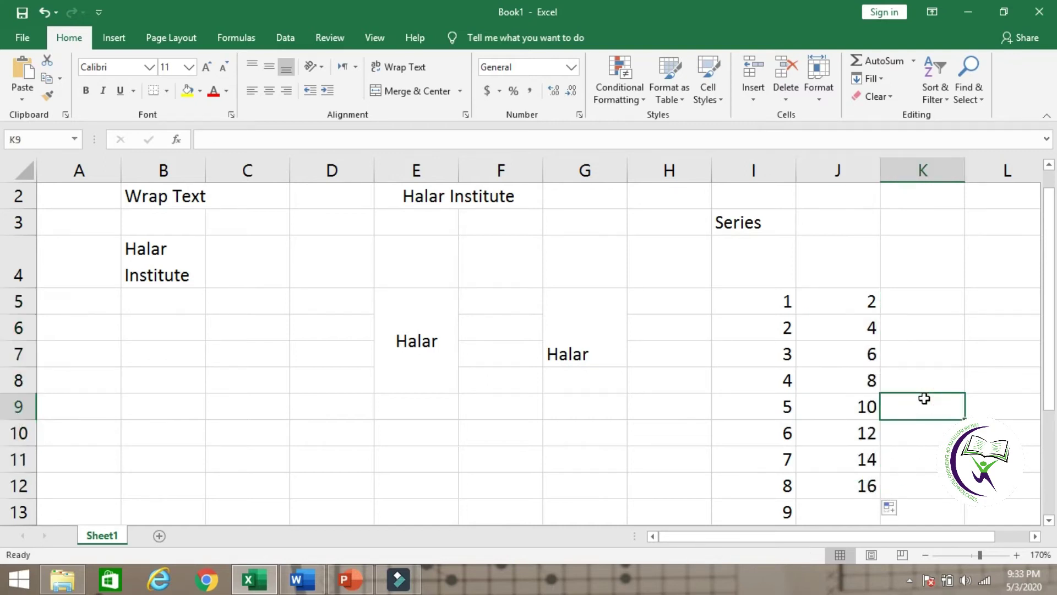
- Enter the heading 'Even Series' in J4 and autofit column J to fit it
click(822, 267)
text(E)
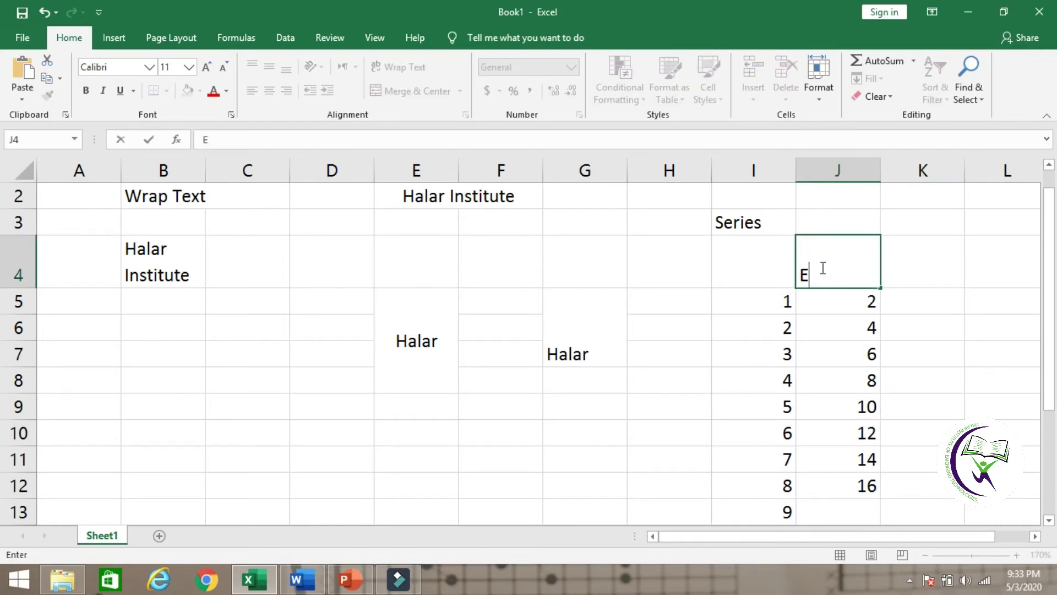
text(ven Series)
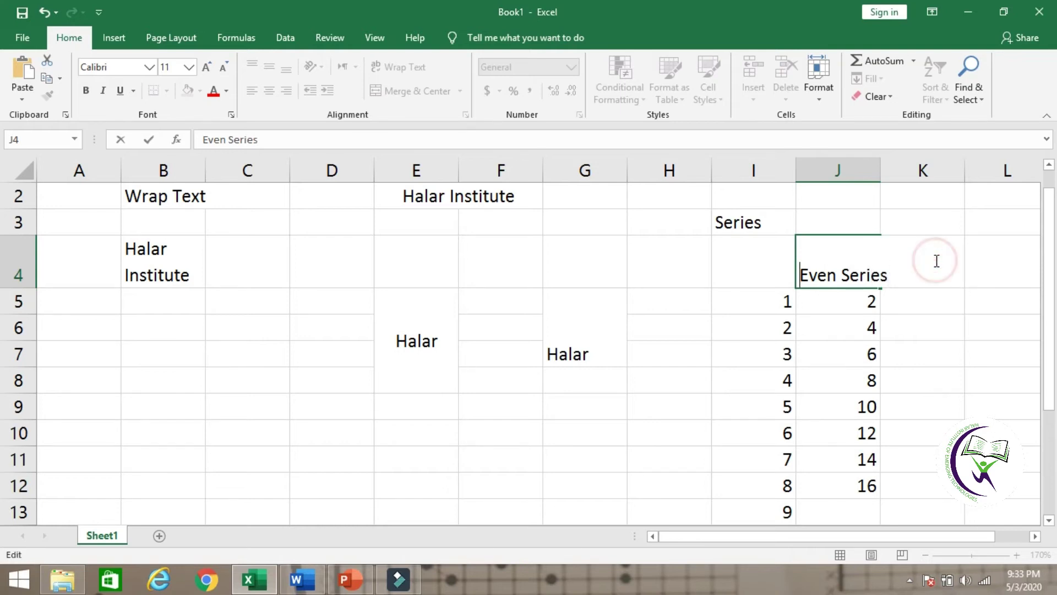
click(881, 173)
double_click(881, 173)
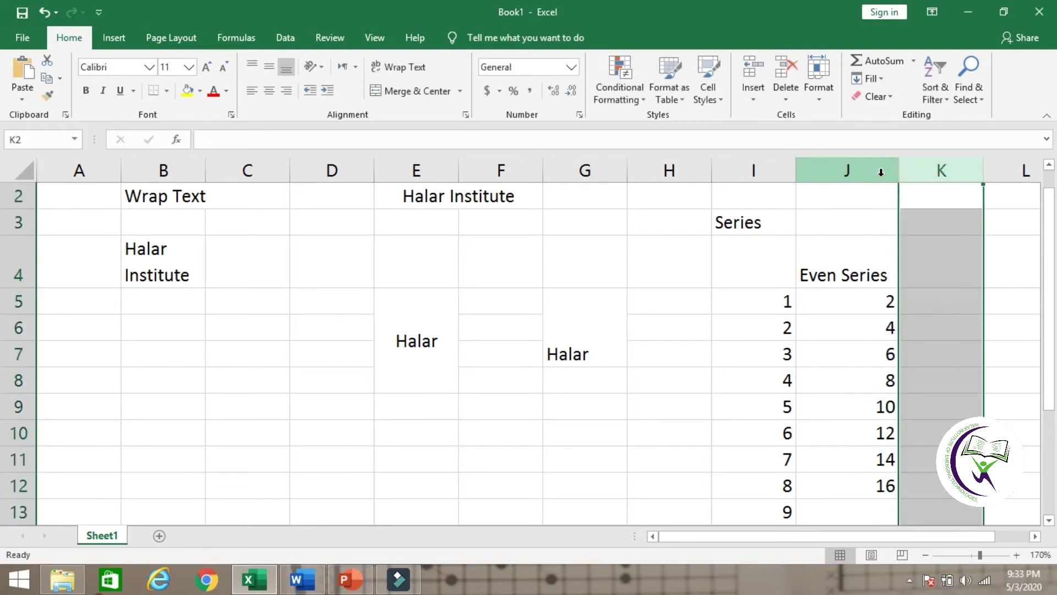
click(868, 314)
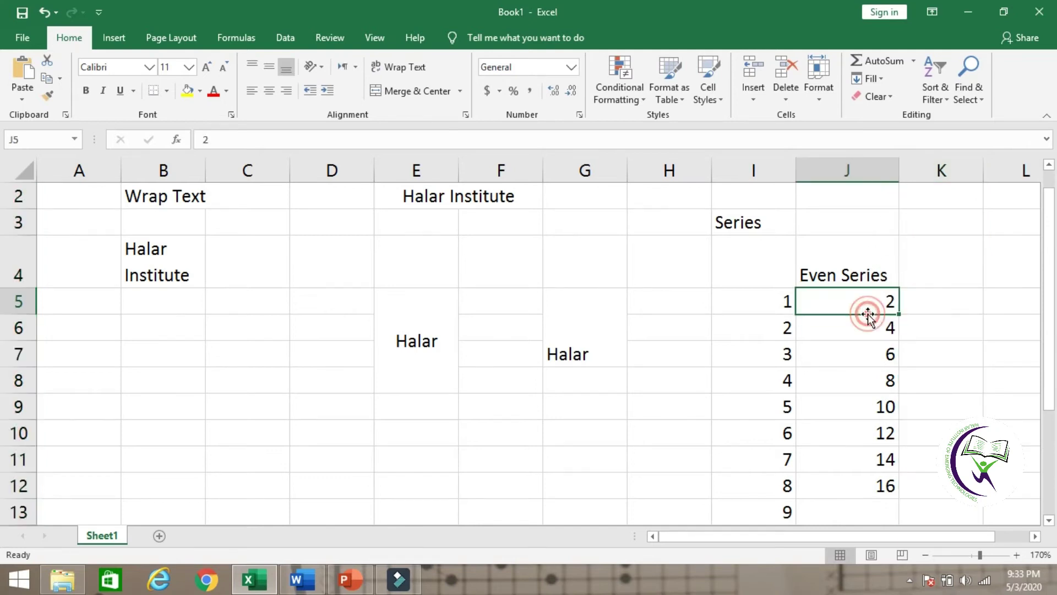
- Start K5:K6 with 1 and 3 and extend the odd series to 15 in K12
click(939, 312)
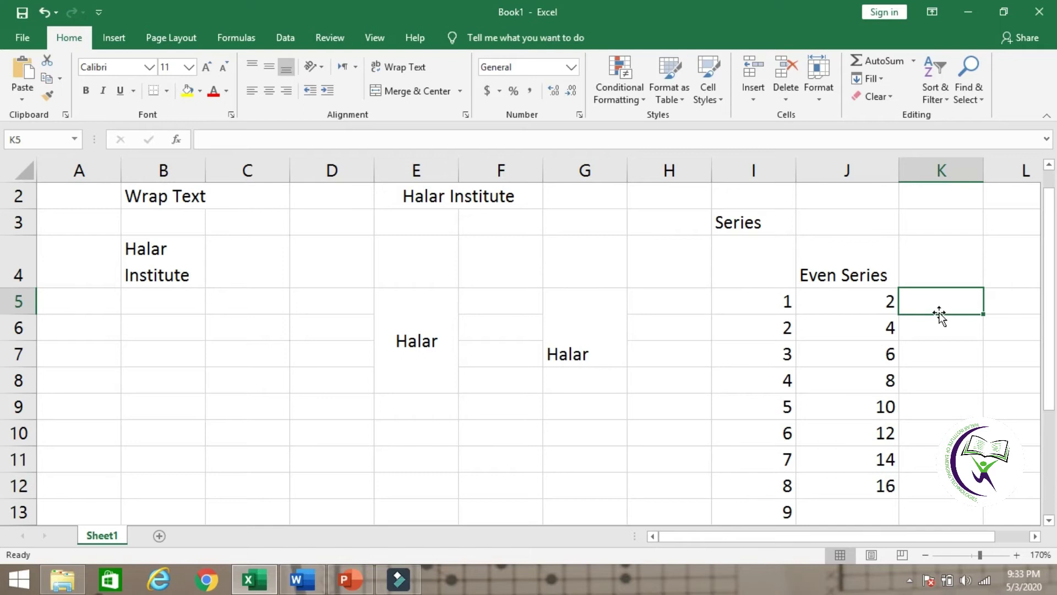
text(1)
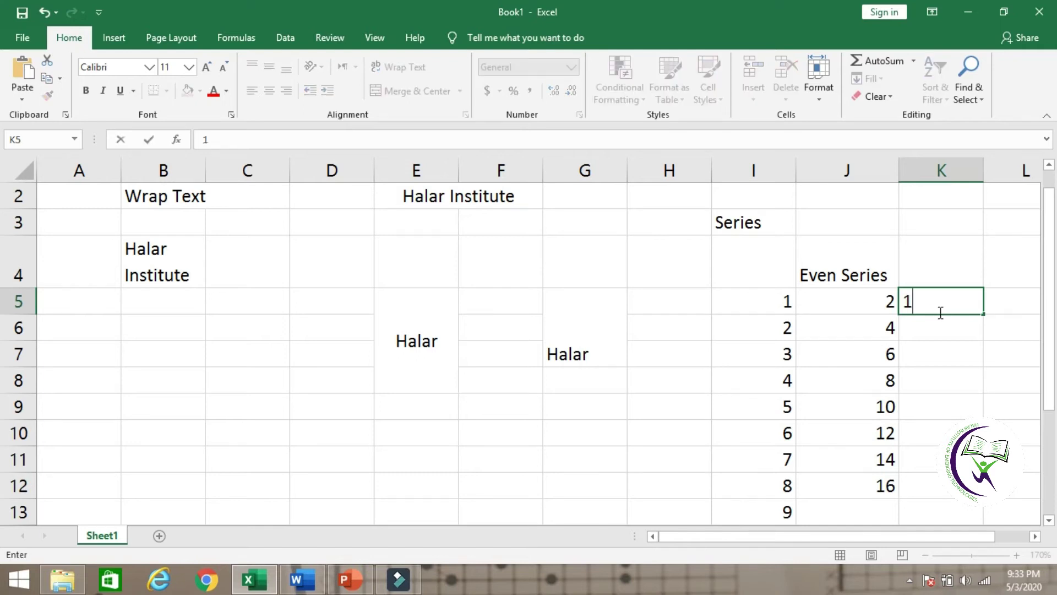
key(Return)
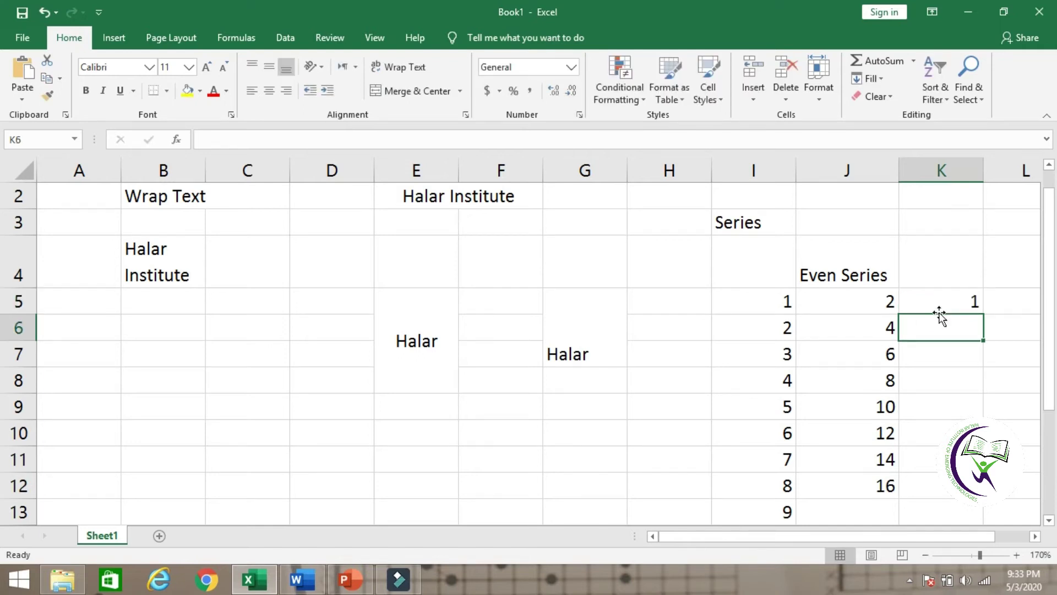
text(3)
click(962, 358)
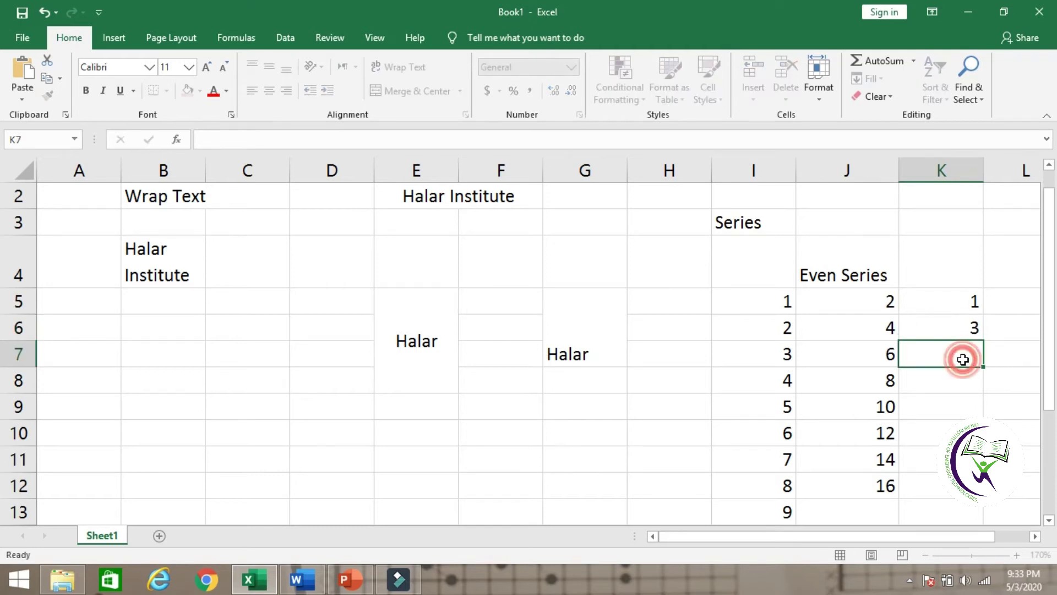
drag(973, 302, 975, 487)
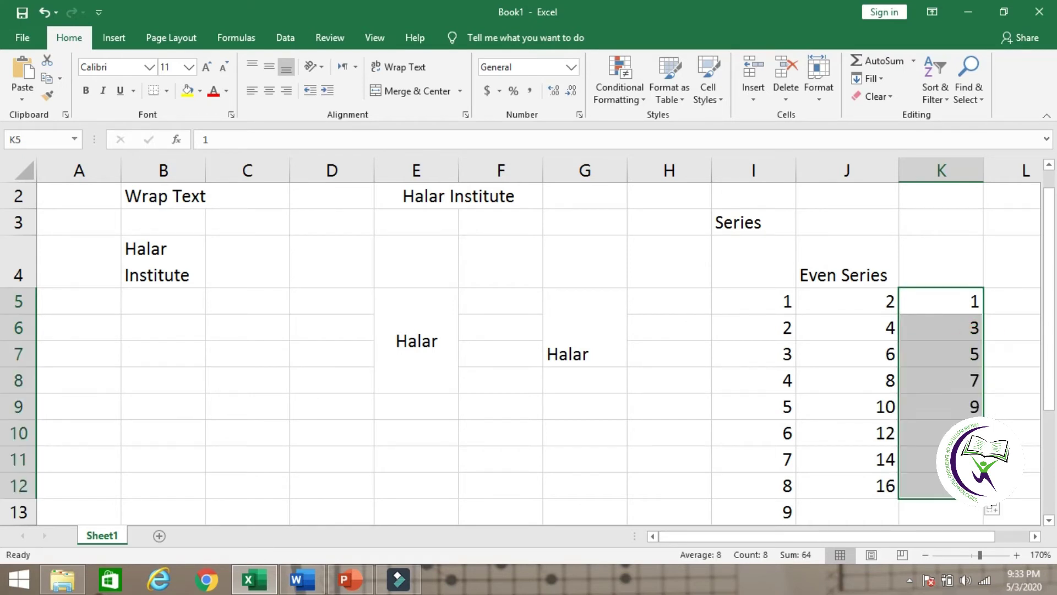
drag(861, 536, 915, 535)
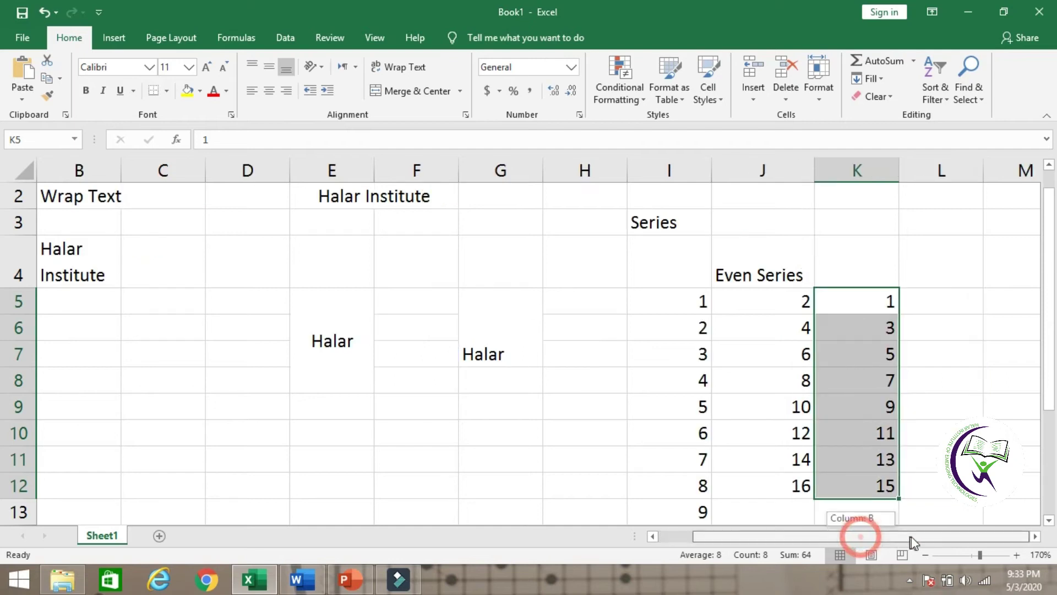
- Label K4 'Odd' and enter 5 and 10 in L5:L6
click(835, 274)
text(Odd)
click(941, 310)
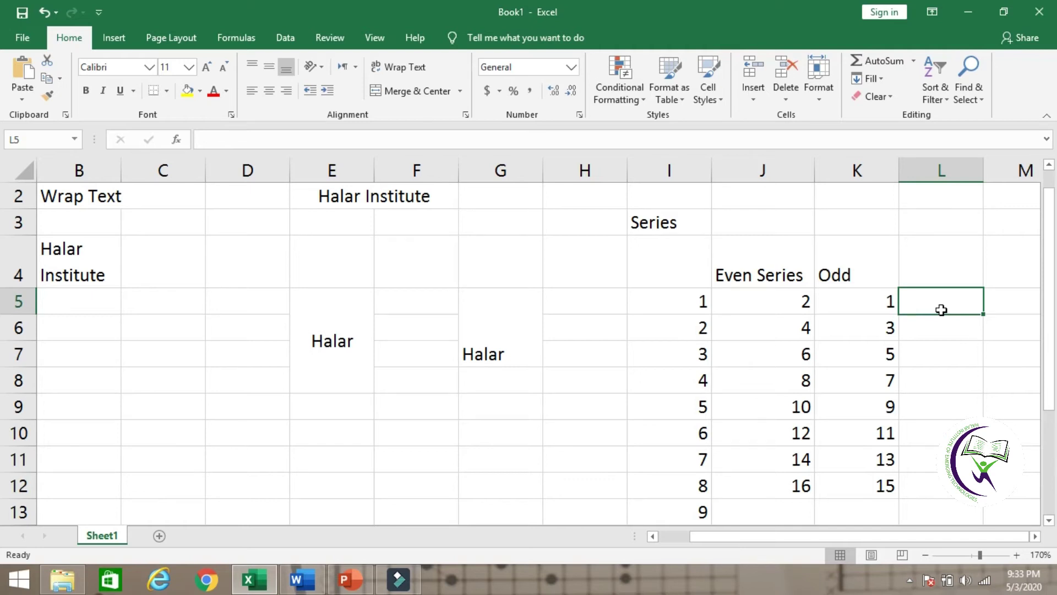
text(5)
key(Return)
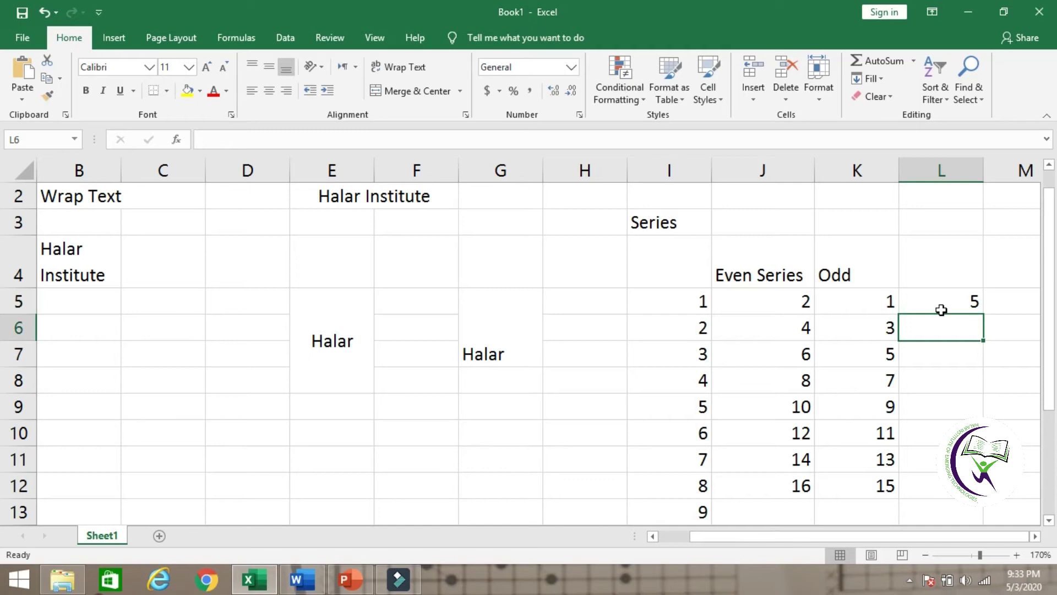
click(940, 309)
key(Return)
text(10)
key(Return)
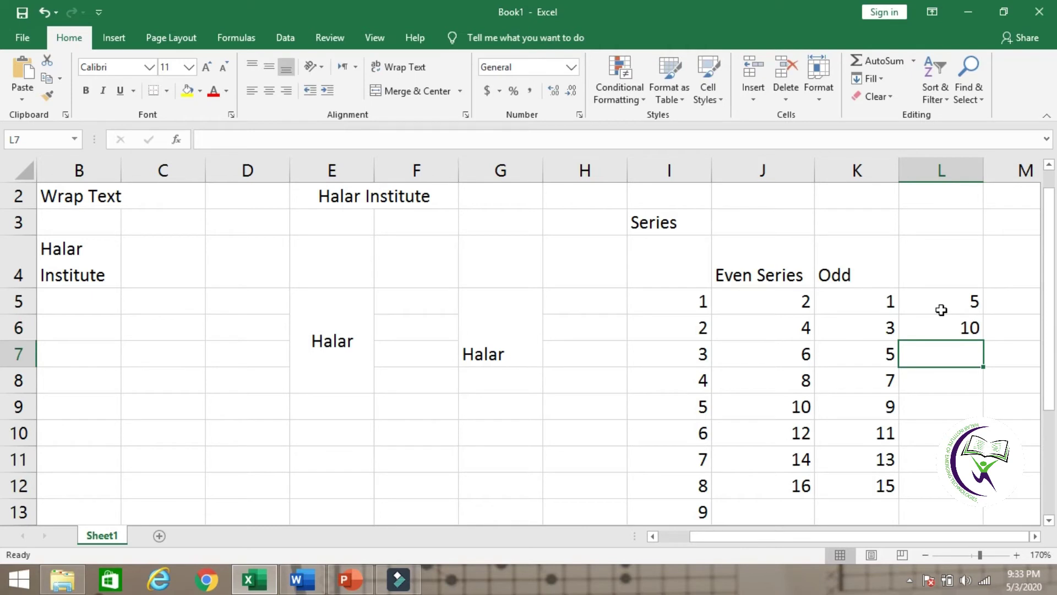
- Extend the multiples of five from L5:L6 down to 40 in L12 and check the values
click(946, 304)
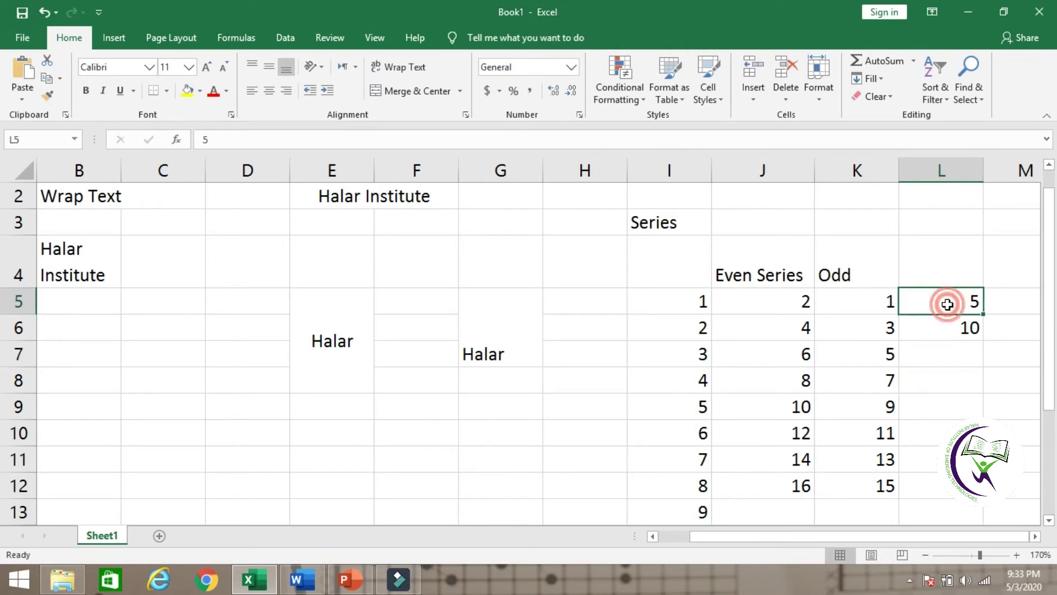
click(948, 324)
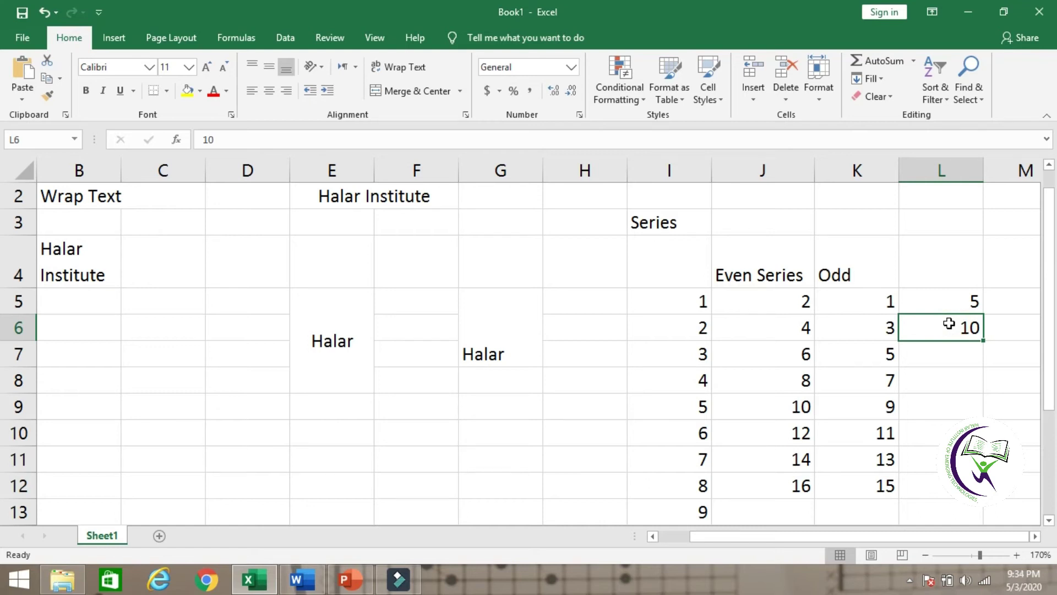
drag(974, 297, 974, 490)
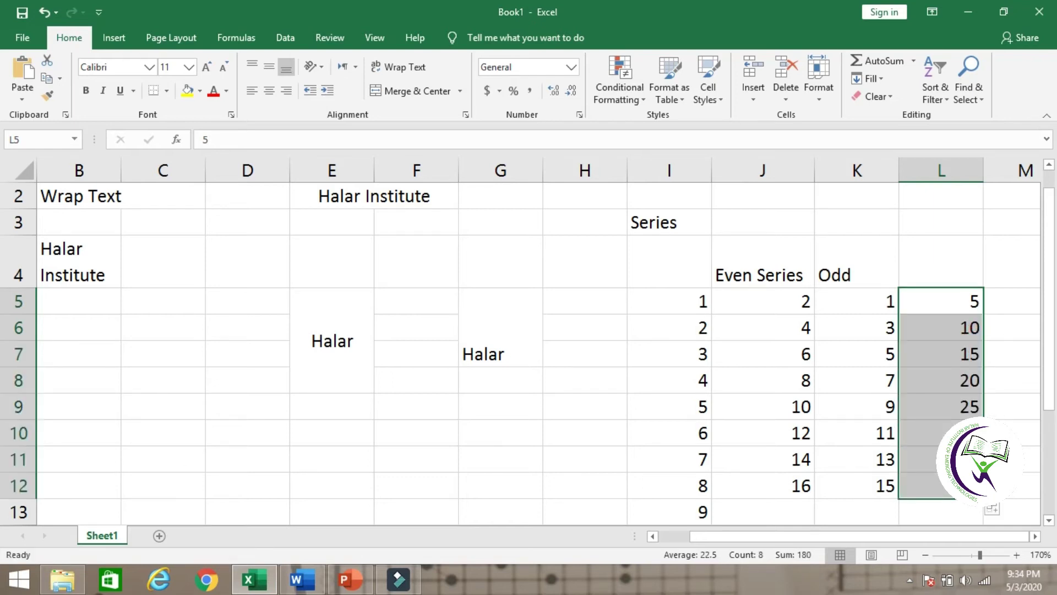
click(860, 405)
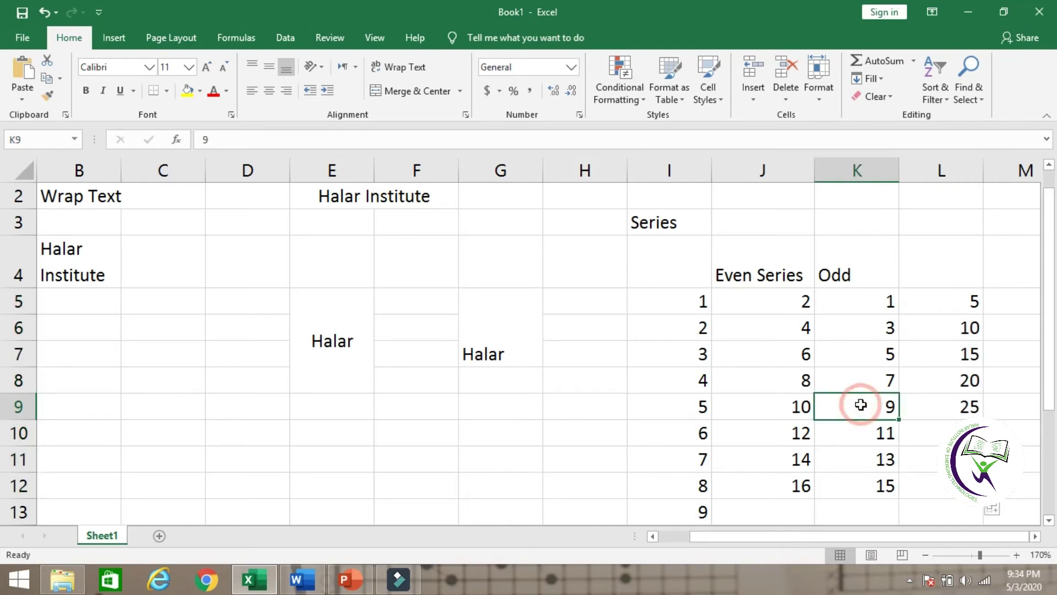
click(946, 302)
key(Down)
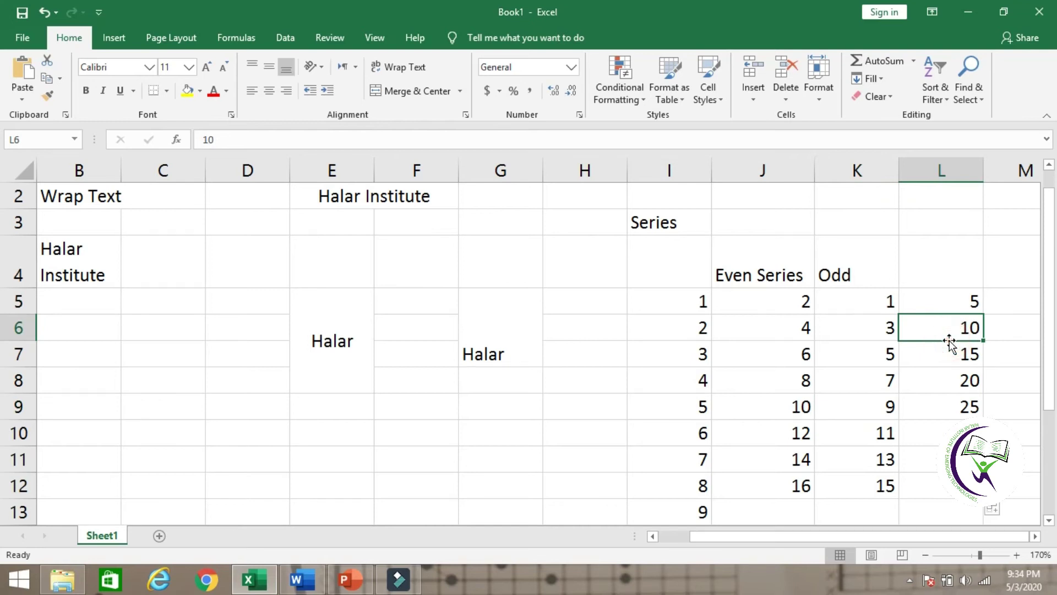
key(Down)
key(Down)
key(Down)
key(Down)
key(Down)
key(Right)
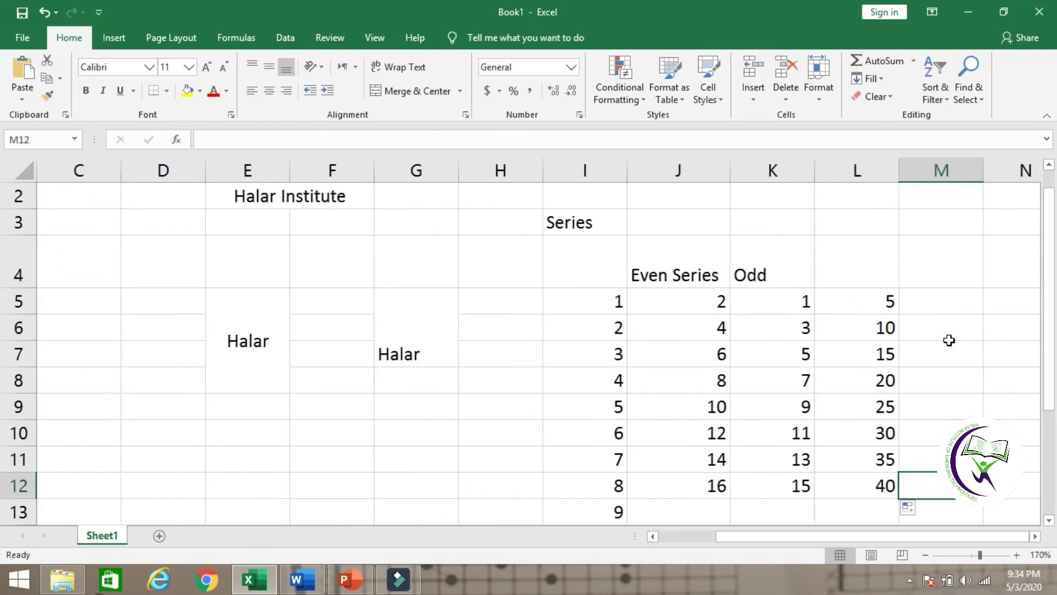
- Enter 10 and 9 in M5:M6 and drag the countdown down to 3 in M12
key(Up)
key(Up)
key(Up)
key(Up)
key(Up)
key(Up)
key(Up)
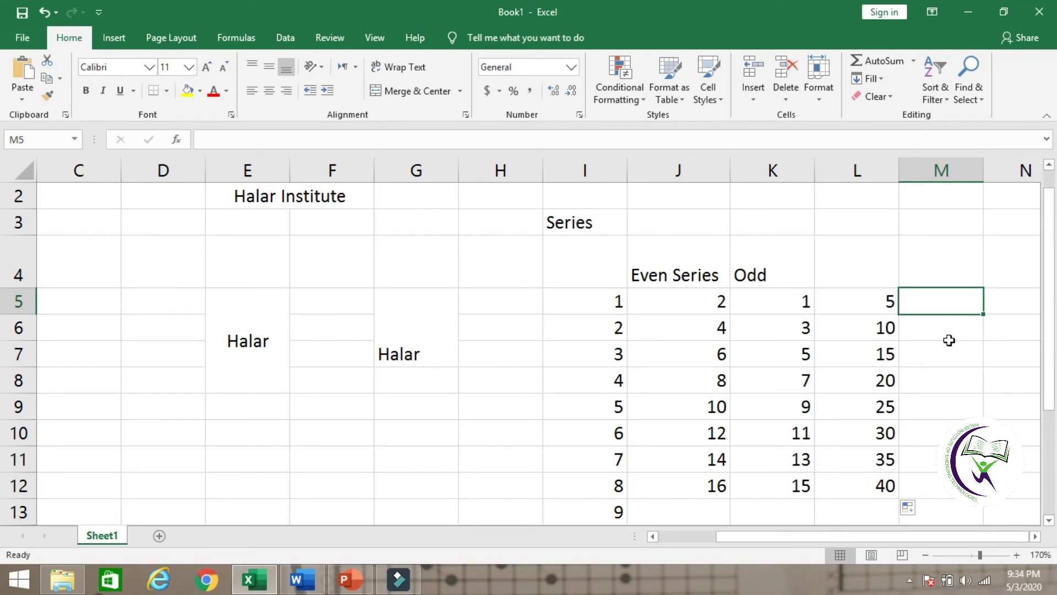
text(10)
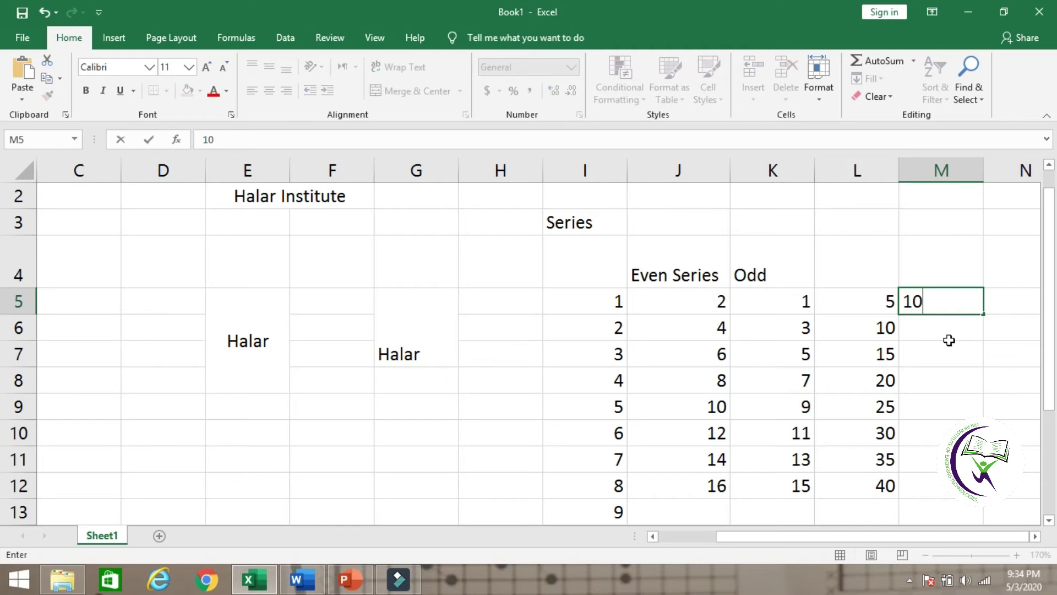
key(Return)
text(9)
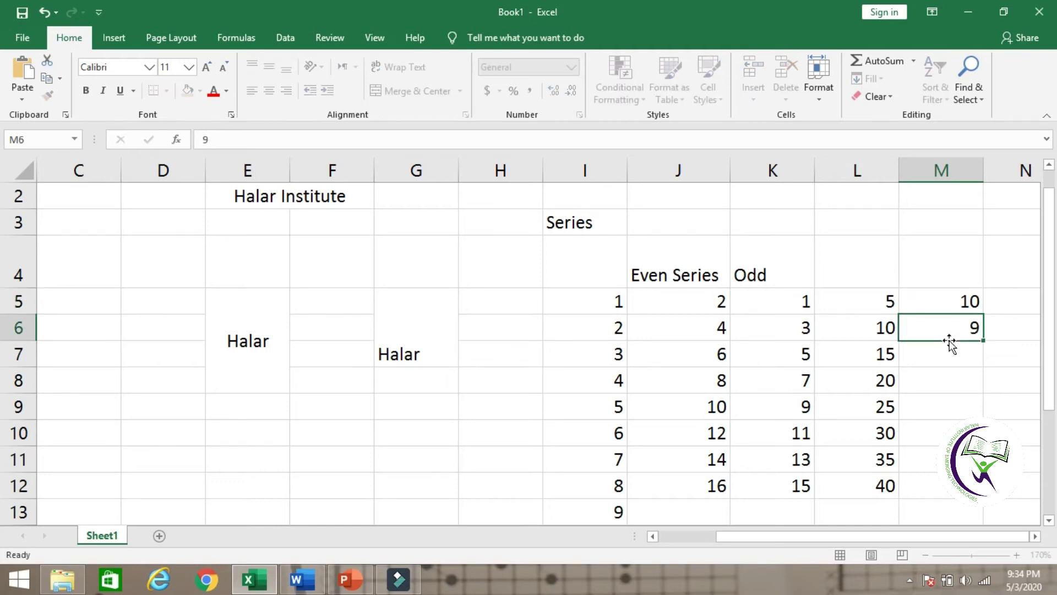
key(Return)
click(957, 303)
drag(957, 303, 971, 492)
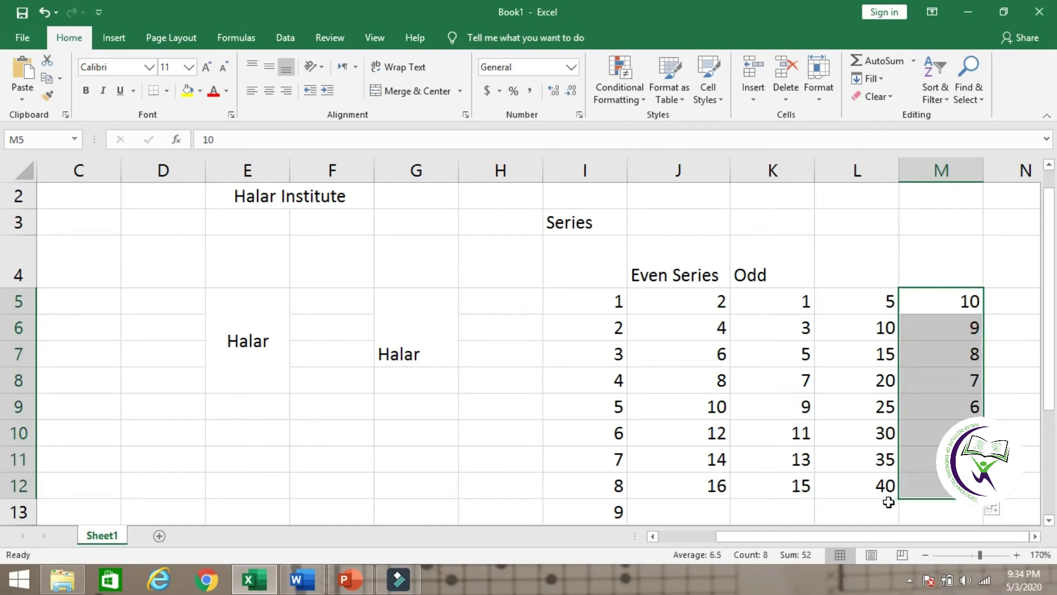
click(881, 515)
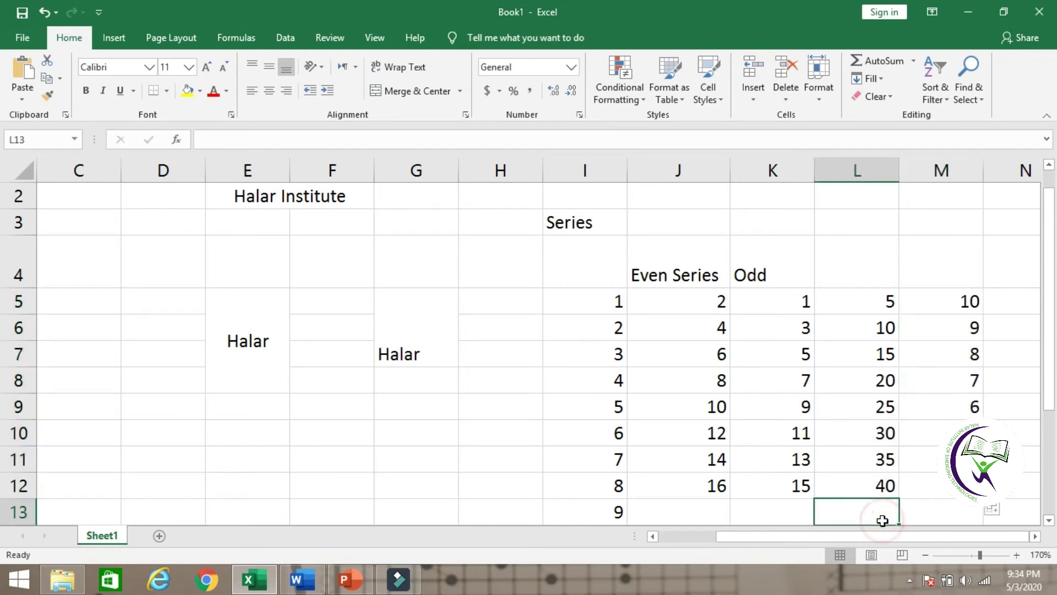
click(1017, 309)
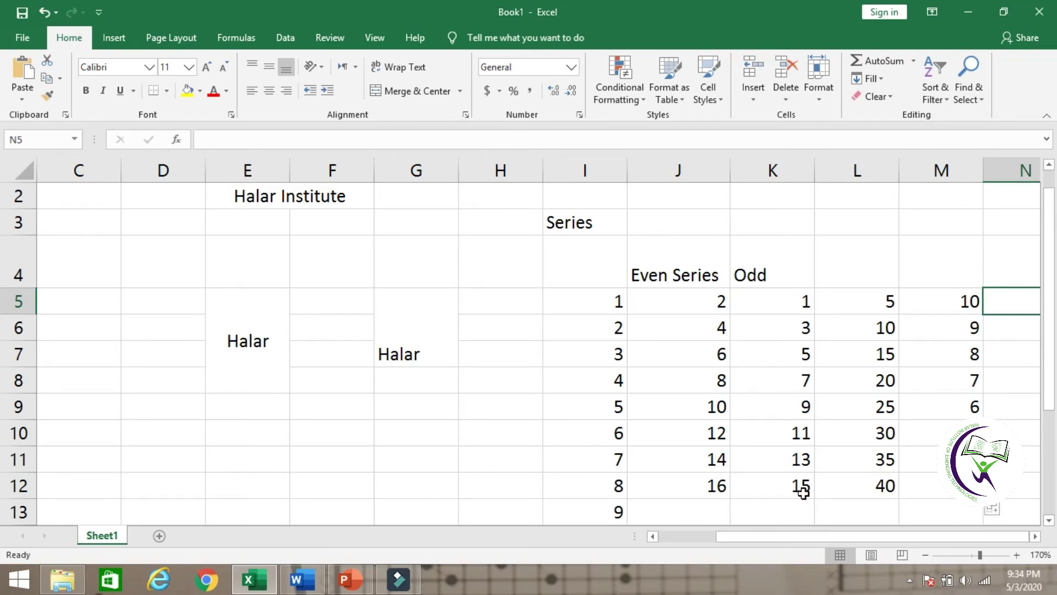
drag(826, 536, 860, 540)
click(325, 430)
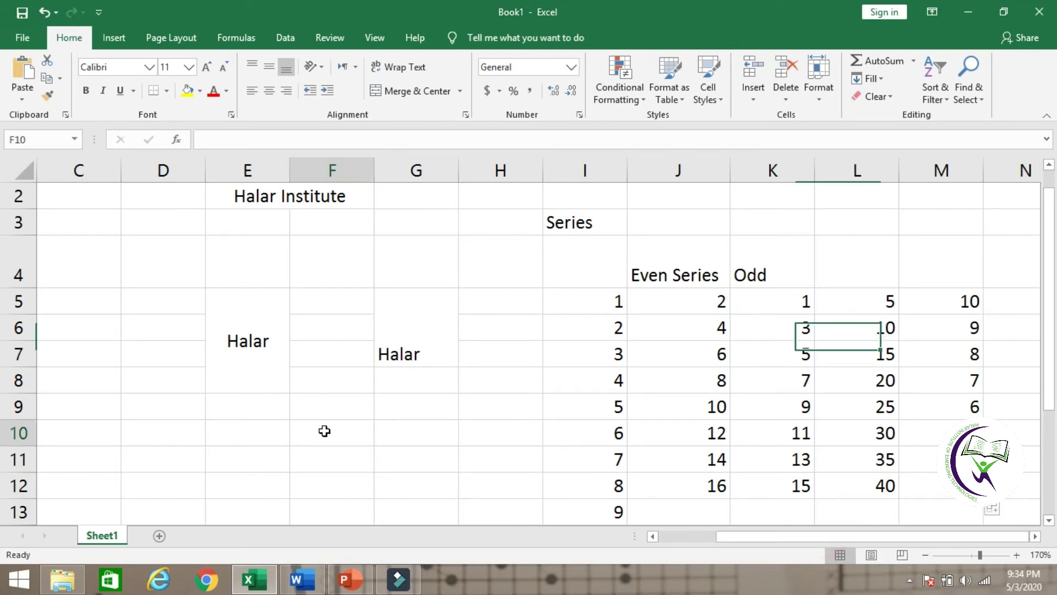
key(Left)
key(Left)
key(Left)
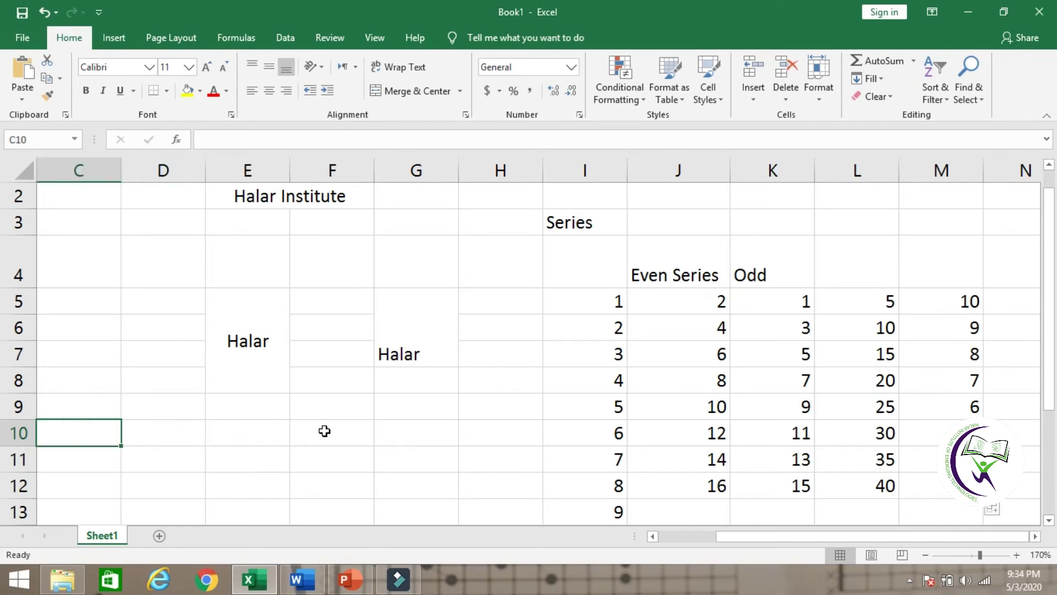
key(Down)
key(Down)
key(Down)
key(Down)
key(Right)
key(Right)
key(Right)
key(Up)
key(Up)
key(Up)
key(Up)
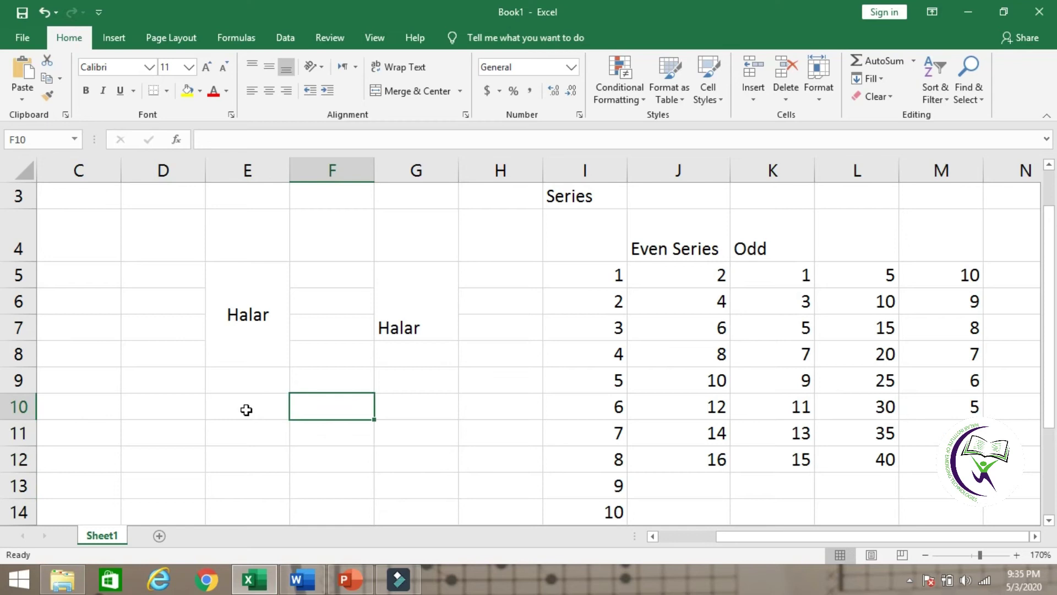
click(246, 410)
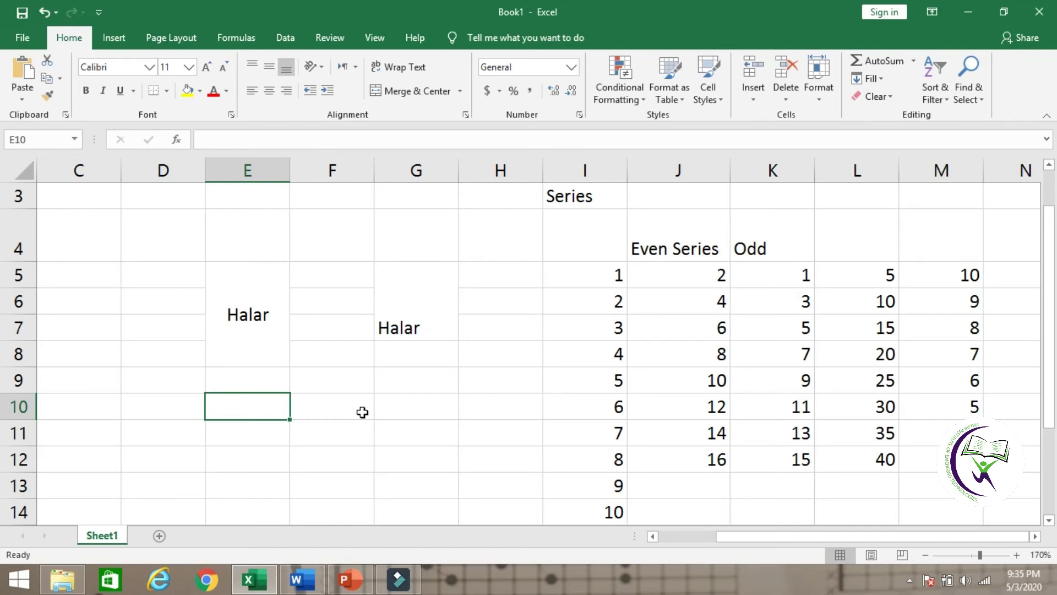
- Enter 1 in E10 and fill it down through E14
text(1)
click(282, 474)
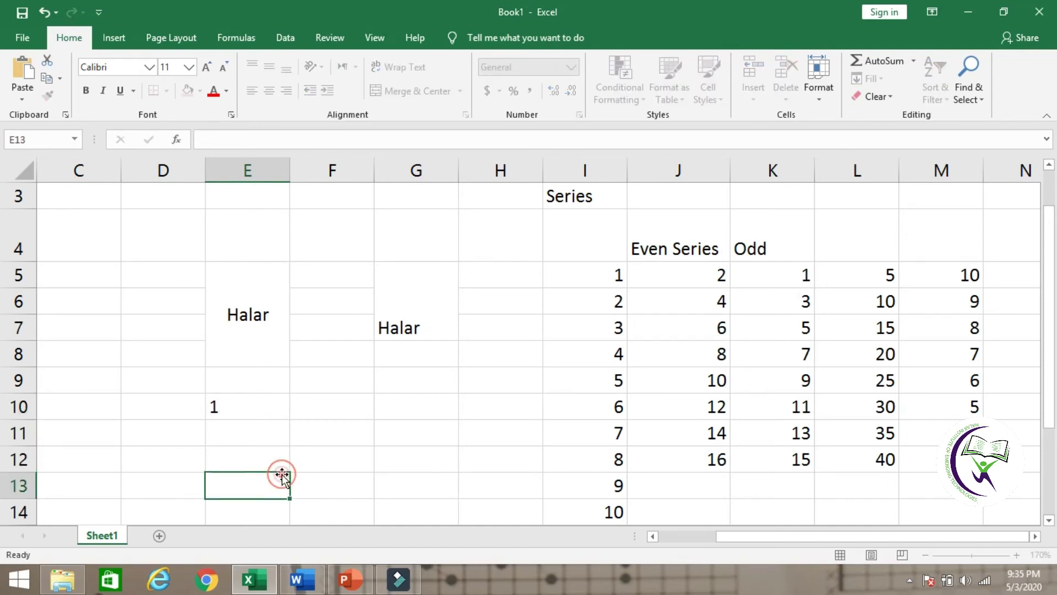
click(259, 406)
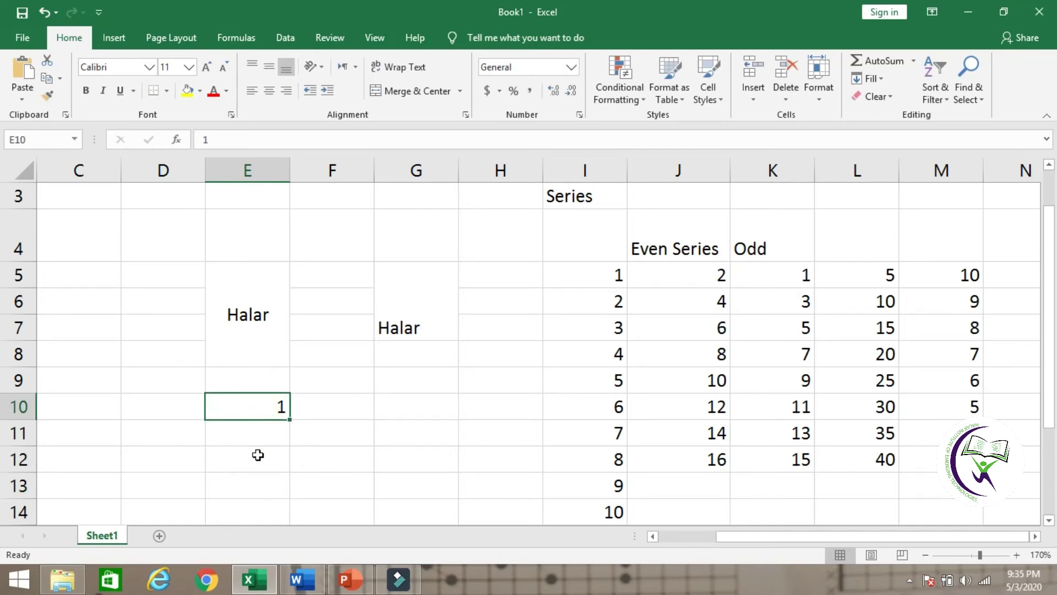
drag(267, 404, 256, 521)
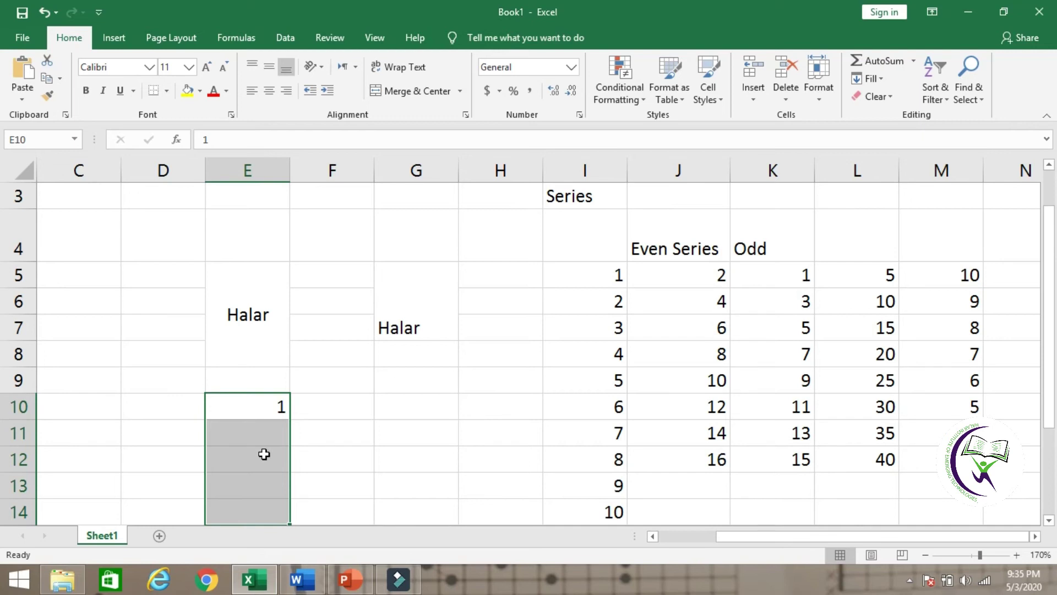
key(ctrl+e)
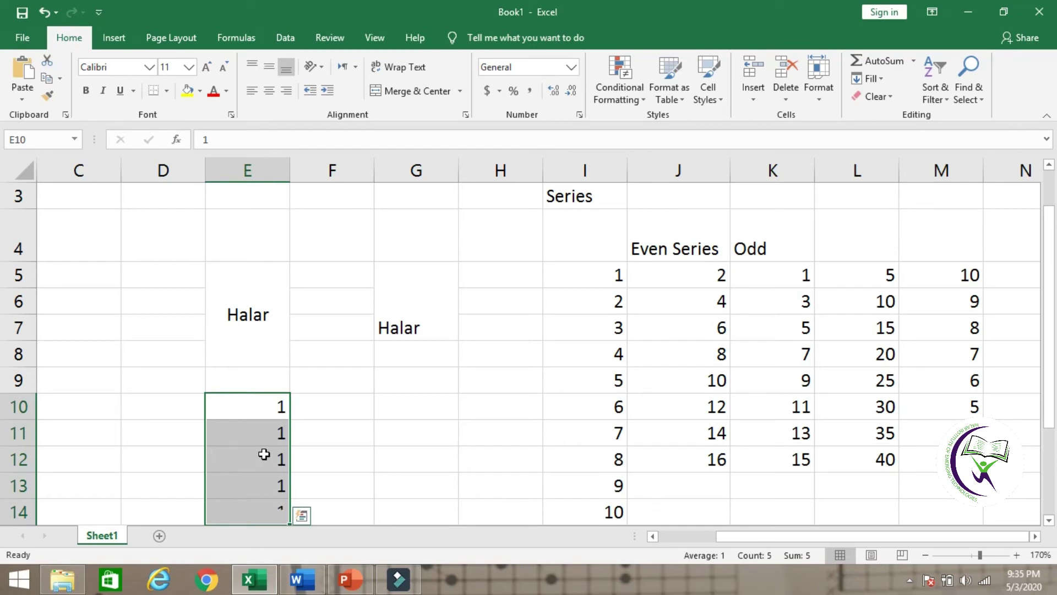
- Add the note 'ctrl + D' in F10 beside the filled cells
double_click(370, 402)
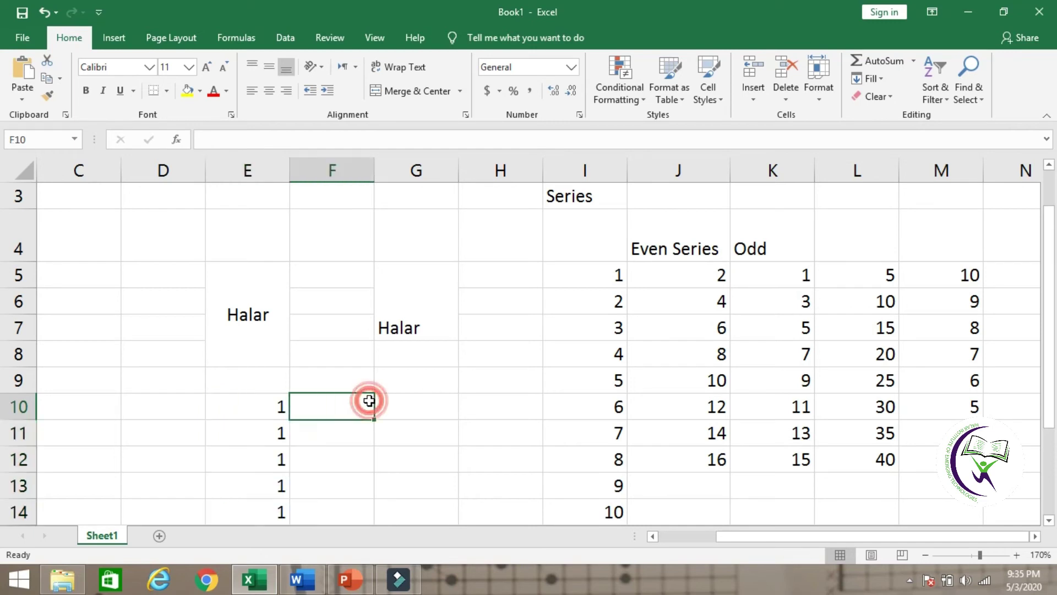
text(ctrl + D)
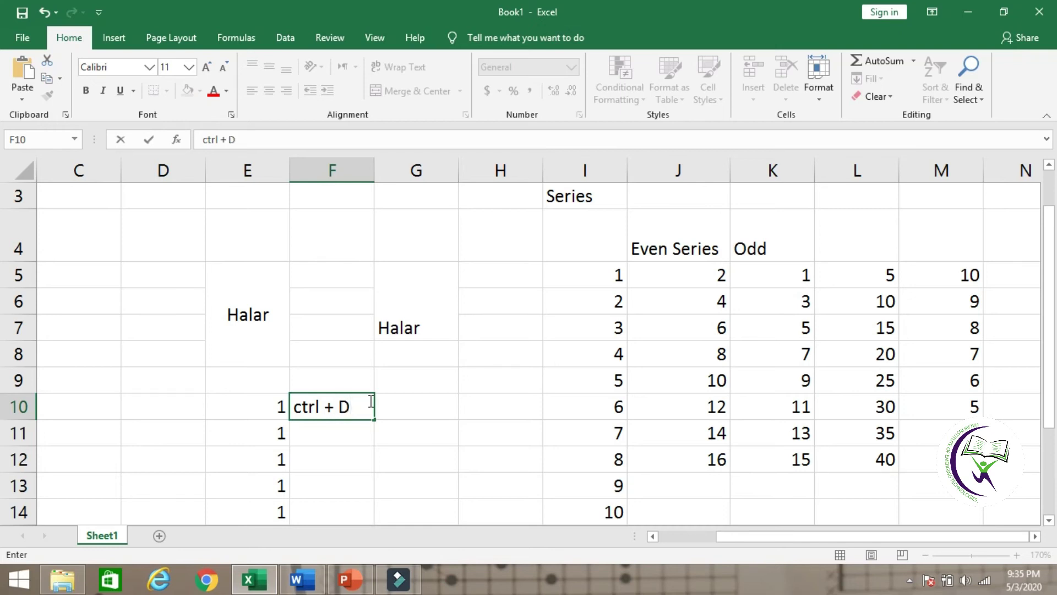
click(385, 401)
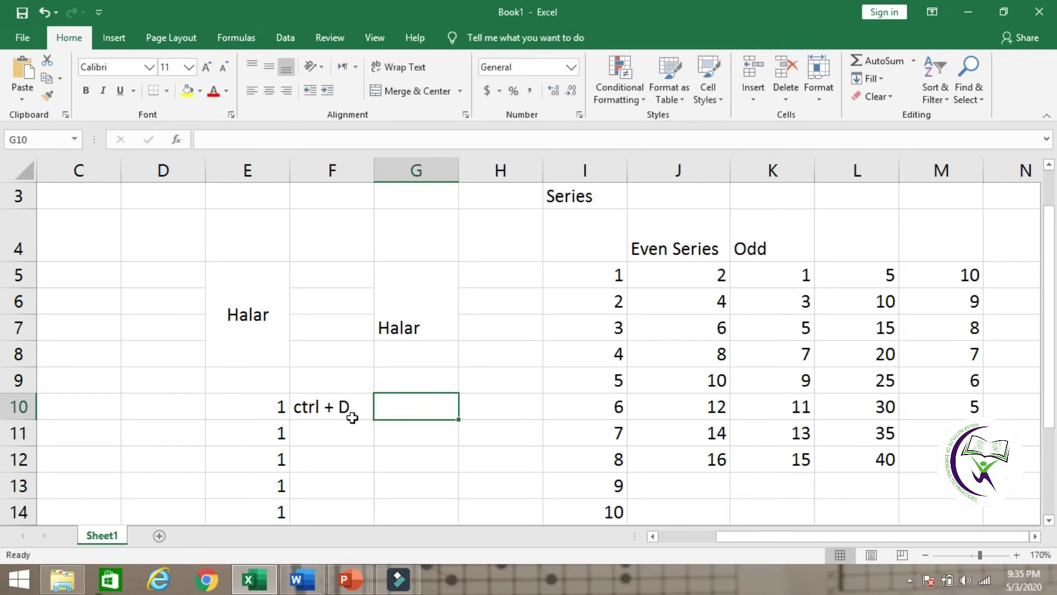
click(277, 406)
double_click(277, 405)
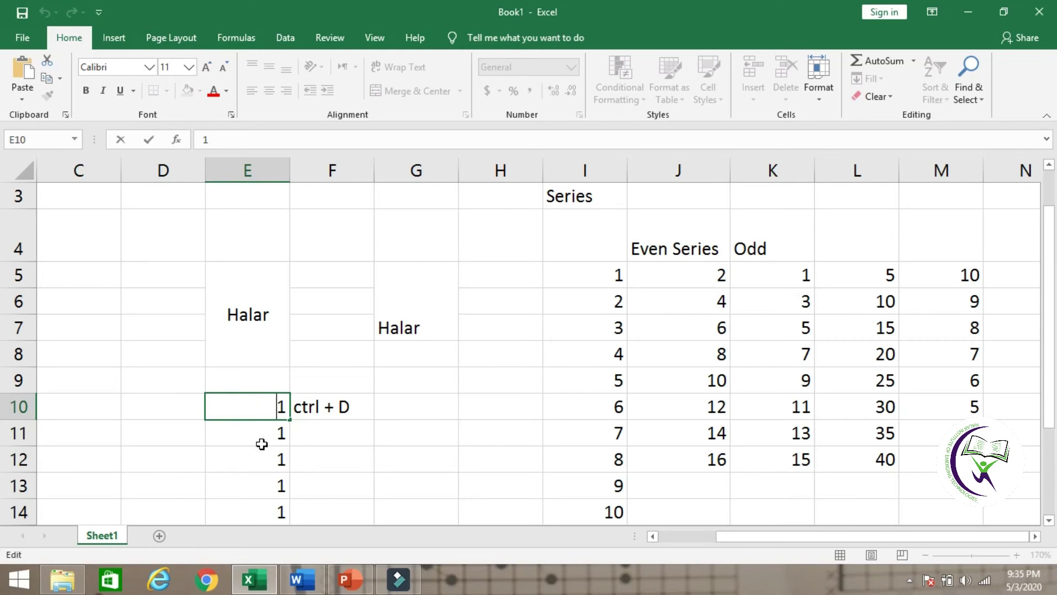
click(261, 444)
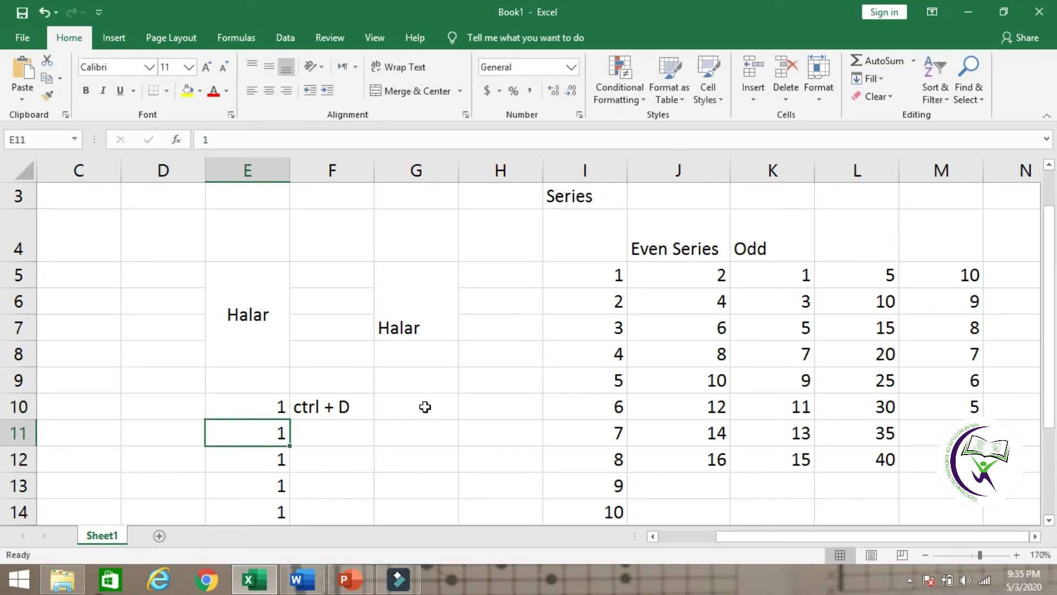
click(366, 491)
key(Down)
key(Down)
key(Down)
key(Down)
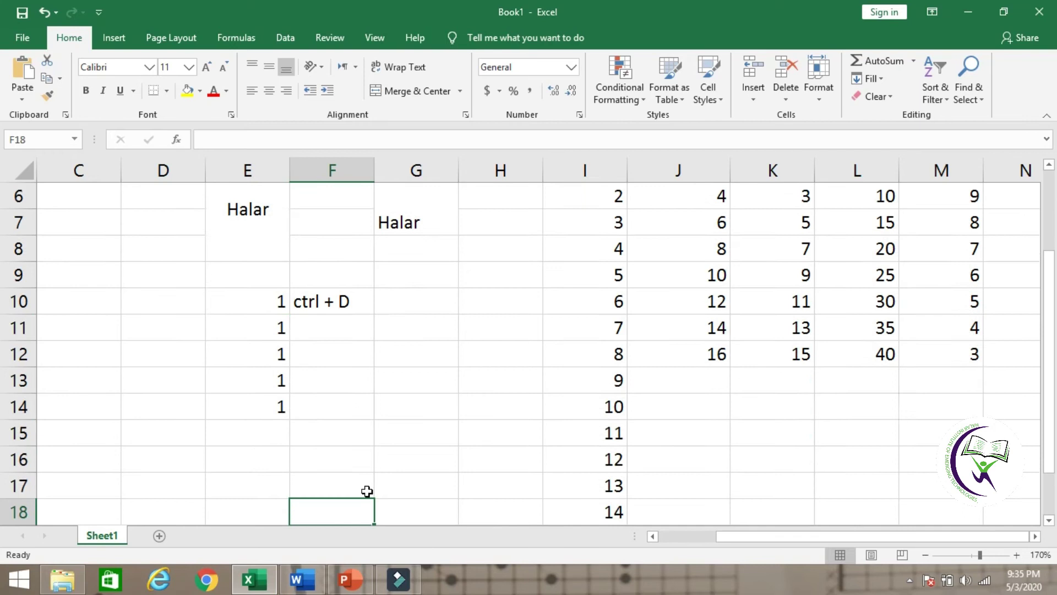
key(Down)
key(Down)
key(Down)
key(Down)
click(157, 403)
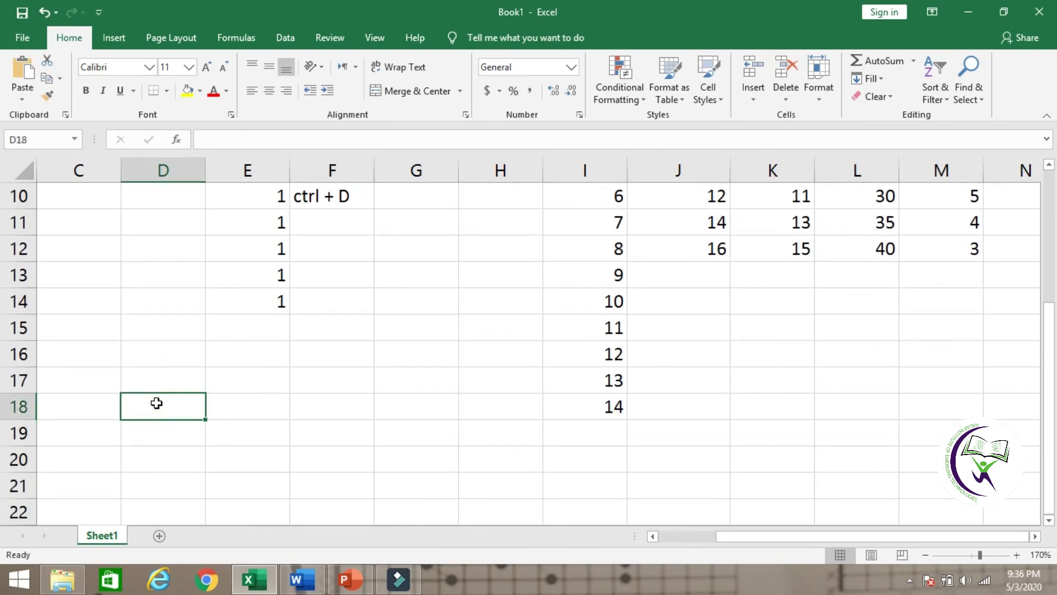
- Enter Apple in D18, select D18:H18 and fill it right with Ctrl+R
text(App)
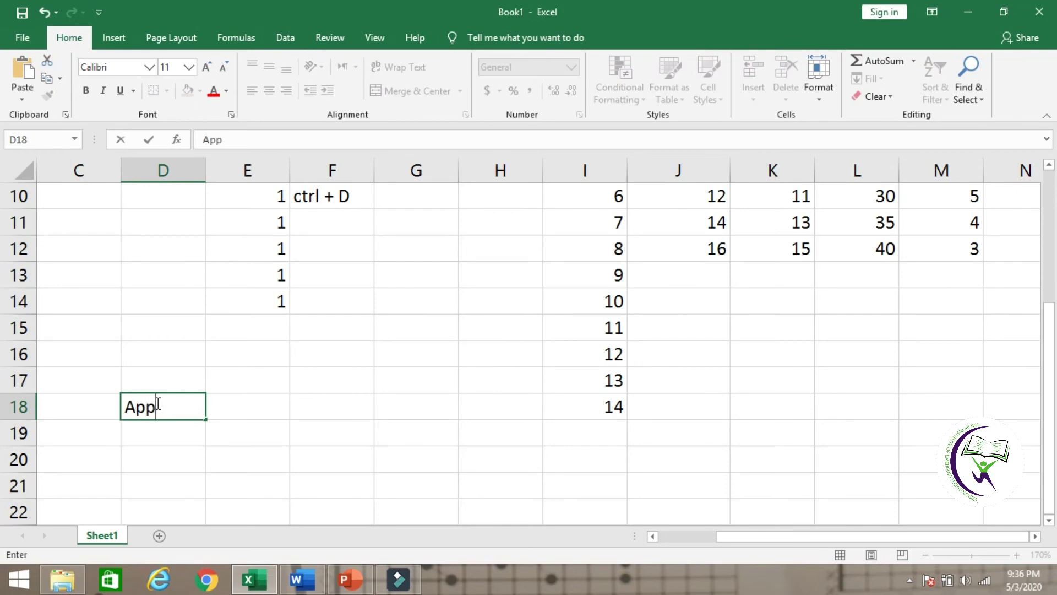
text(le)
click(264, 405)
click(160, 405)
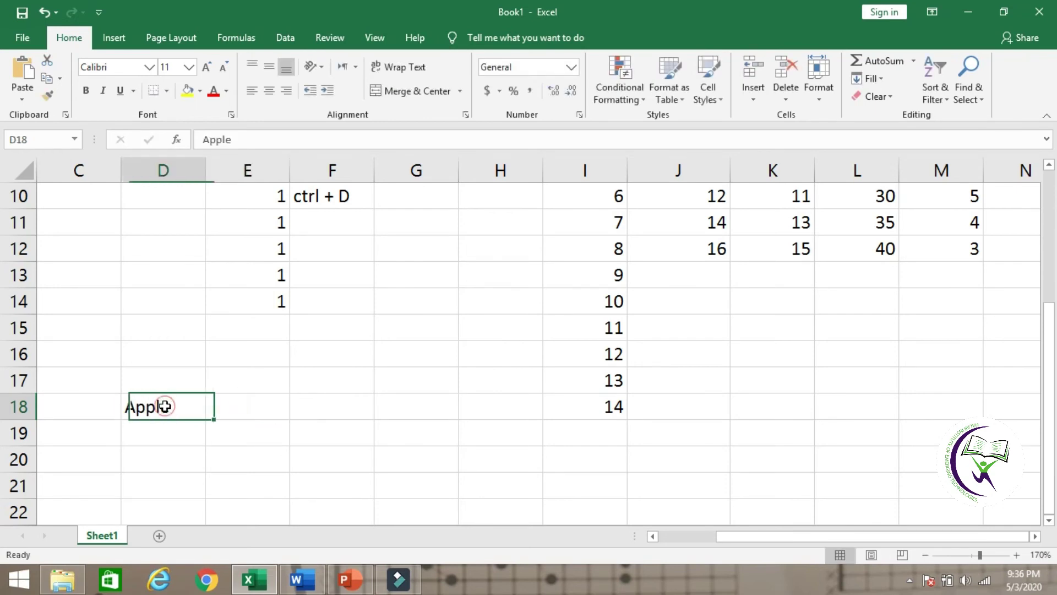
double_click(176, 398)
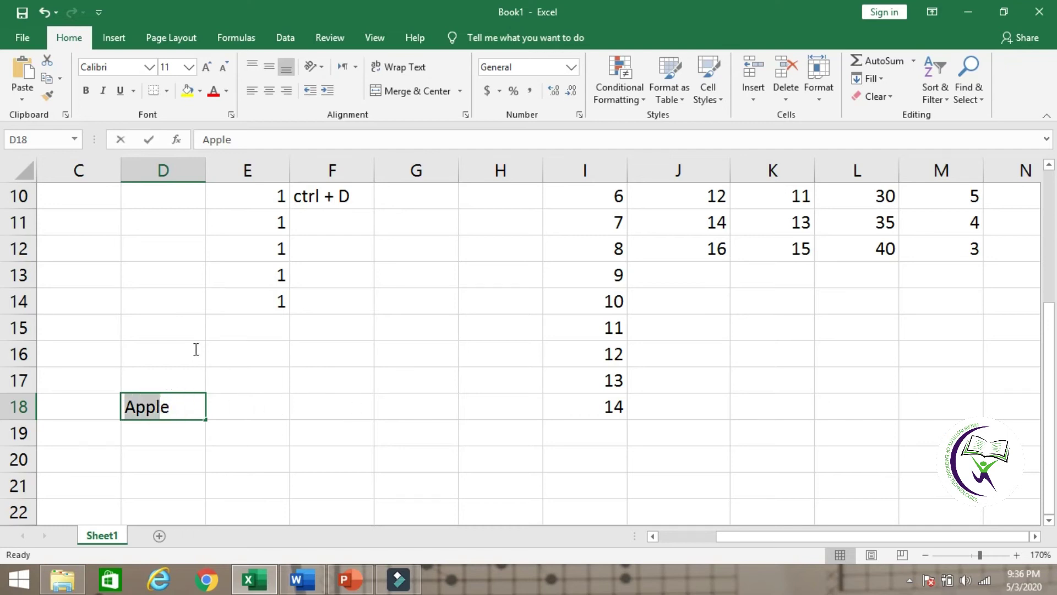
key(Left)
key(Escape)
key(Down)
key(Up)
key(shift+Right)
key(shift+Right)
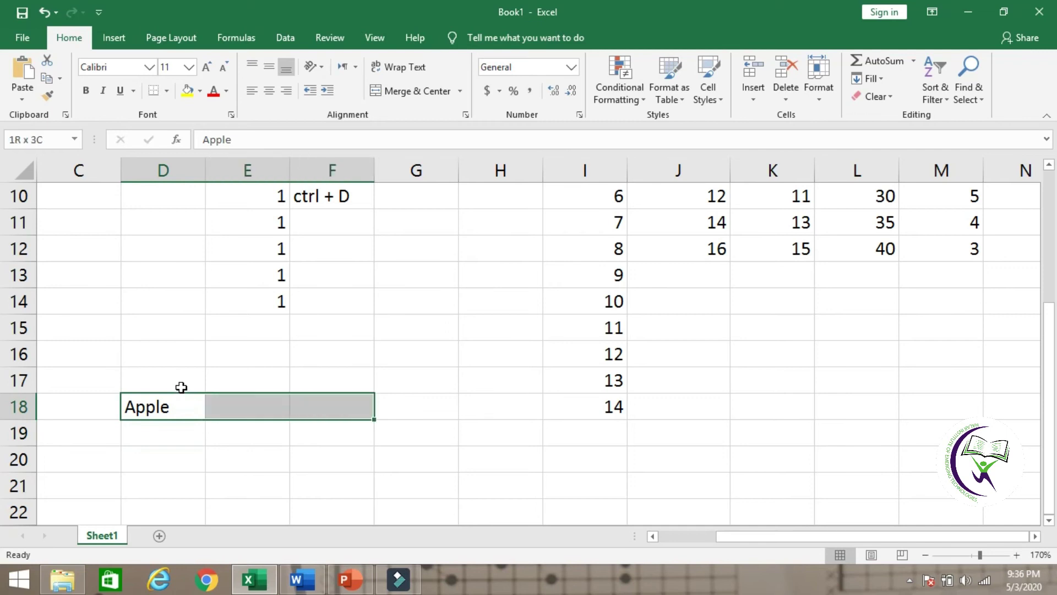
key(shift+Right)
key(shift+Right)
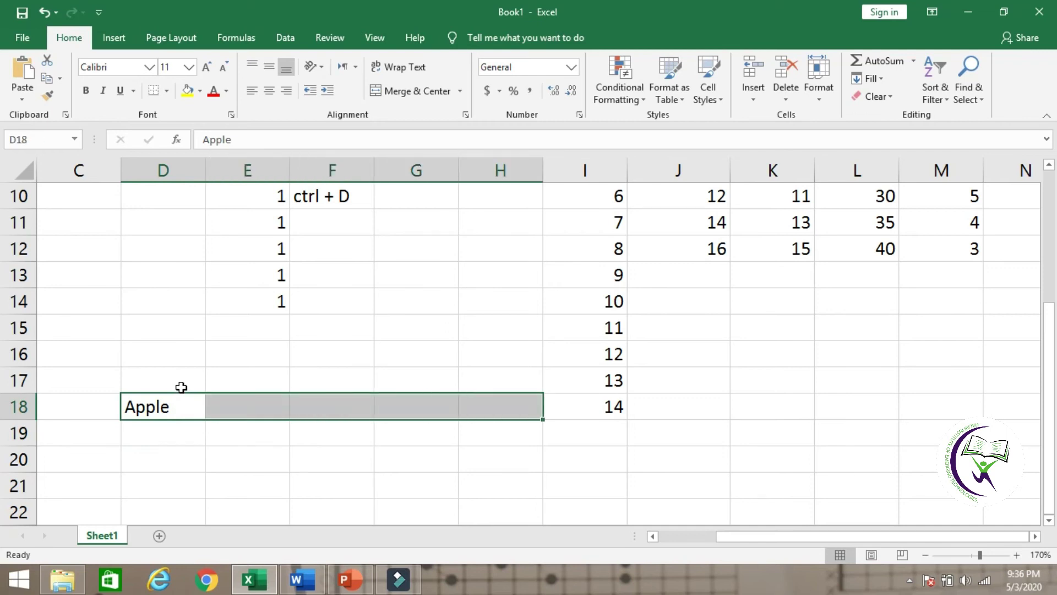
key(ctrl+r)
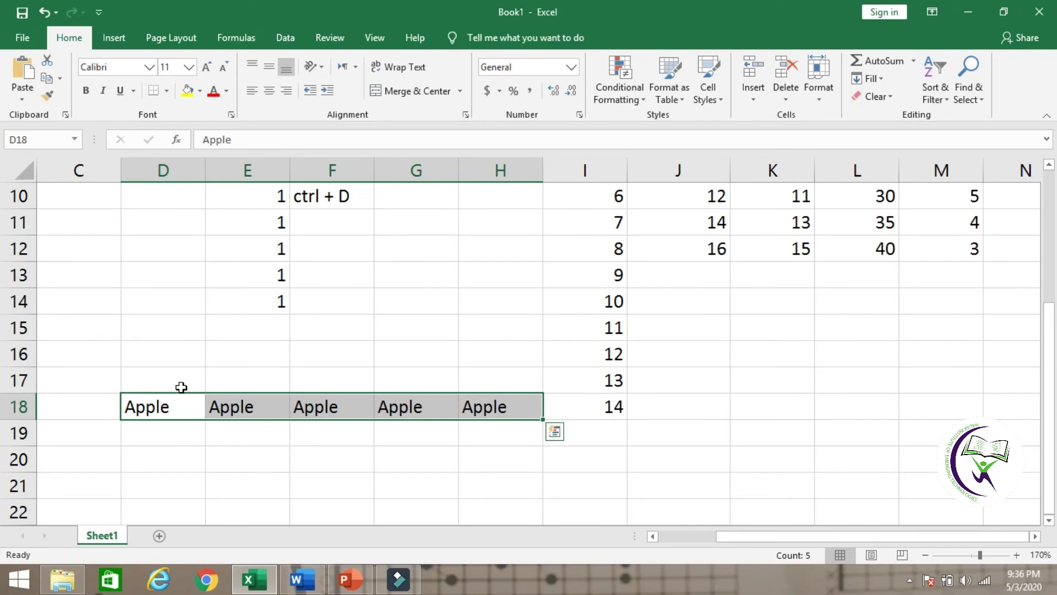
- Label D16 'Ctrl + R' and E16 'fill right'
click(149, 362)
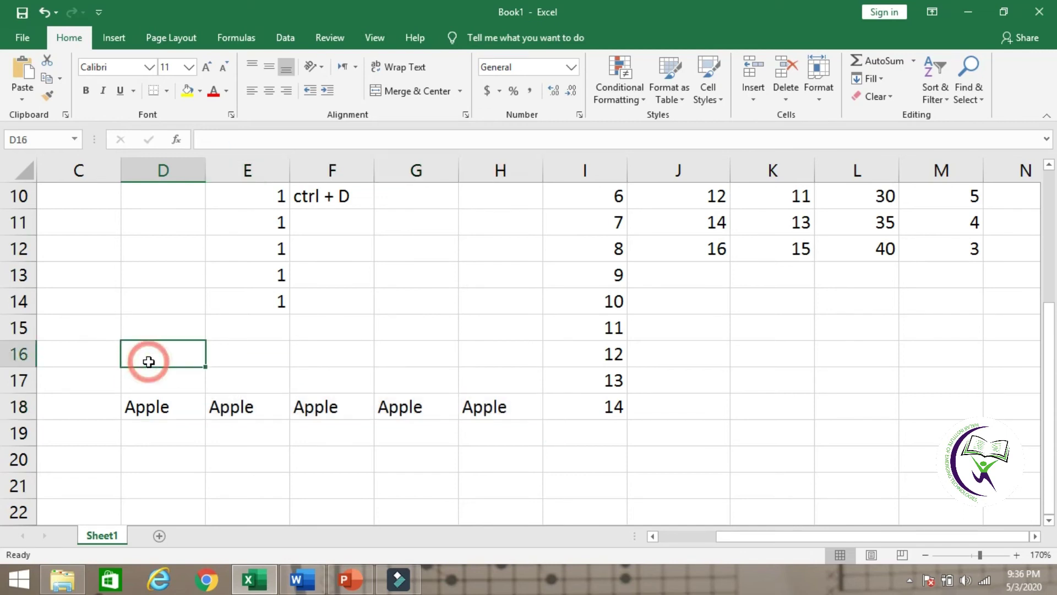
text(Ctrl )
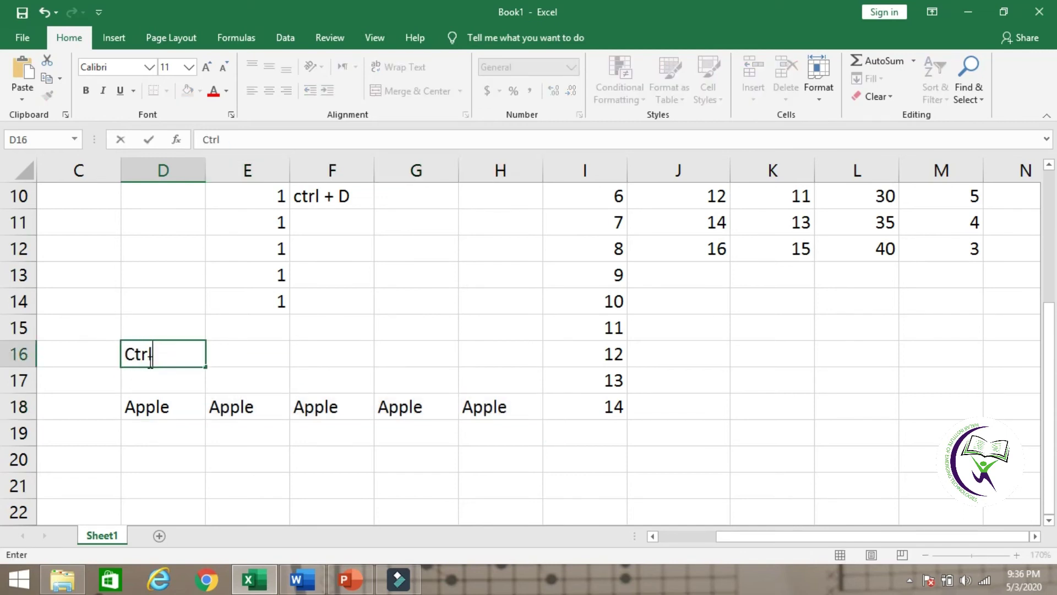
text(+ R)
click(224, 358)
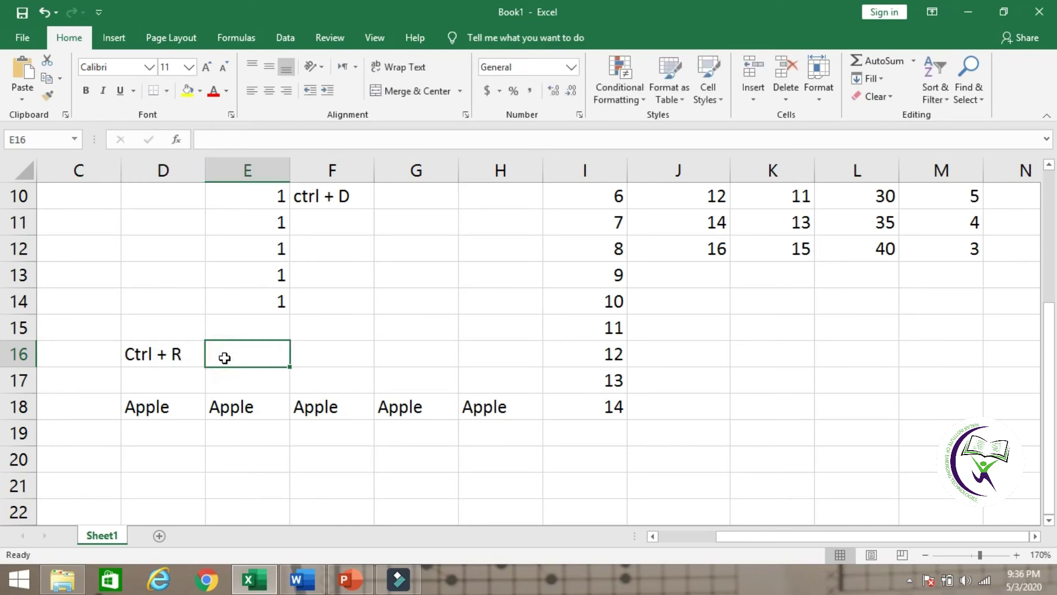
text(fill right)
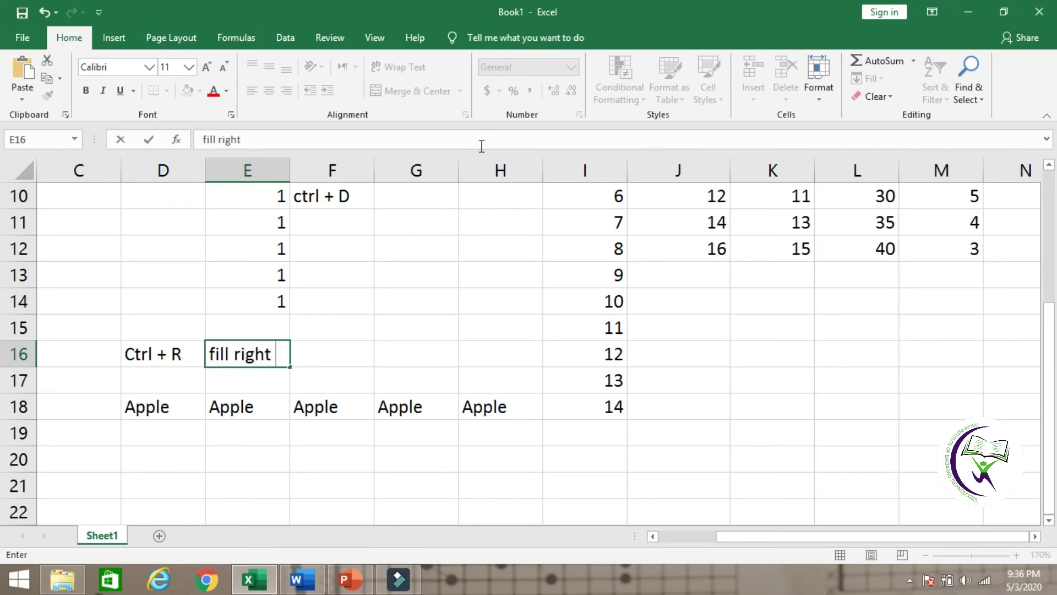
click(413, 201)
- Type 'Fill Down' in G10 beside the ctrl + D note
text(Fill Down)
click(389, 243)
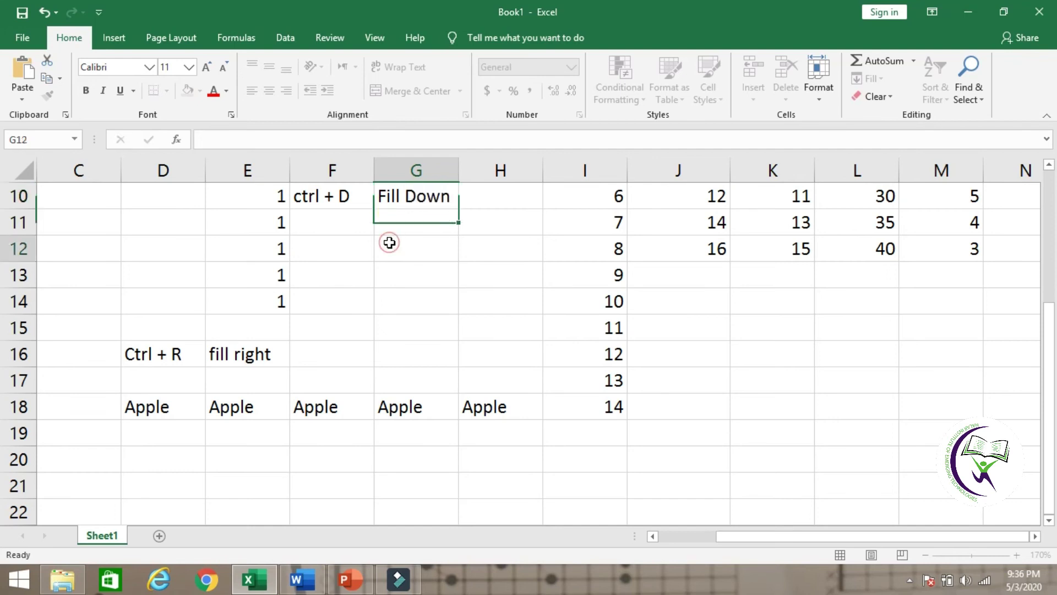
click(344, 194)
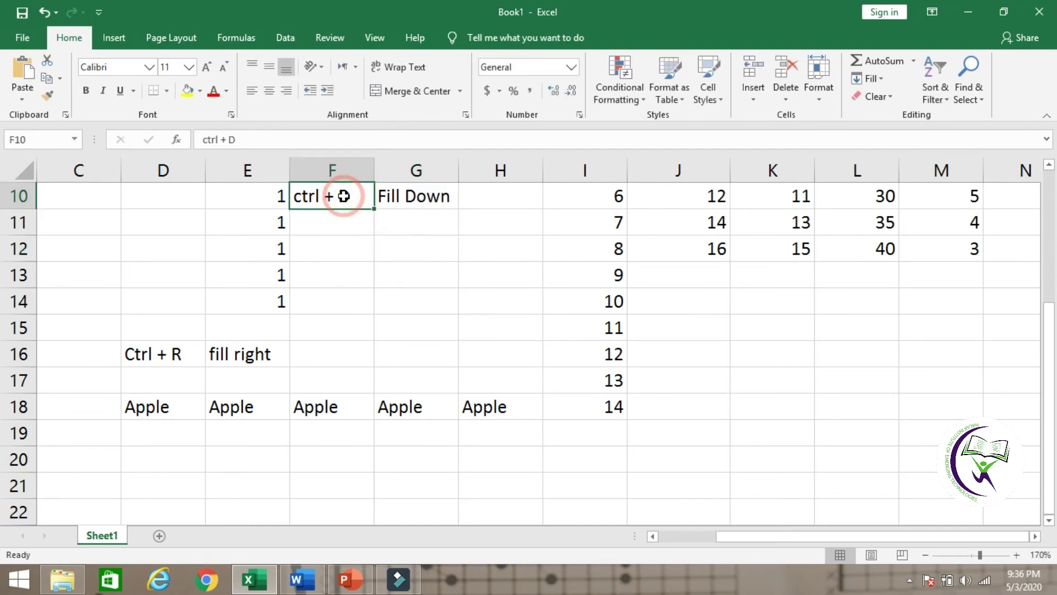
click(271, 194)
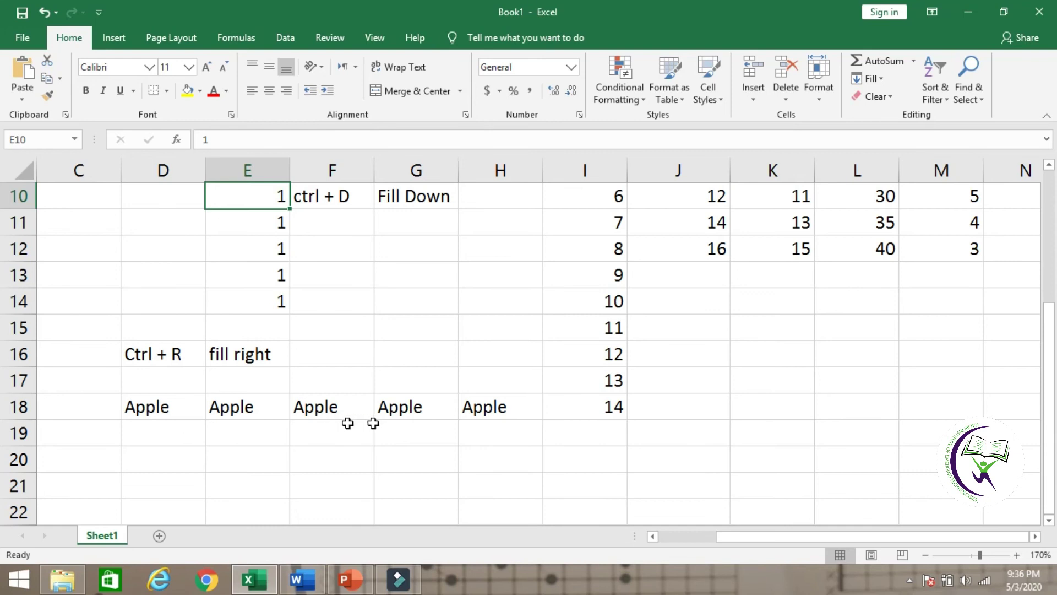
click(477, 460)
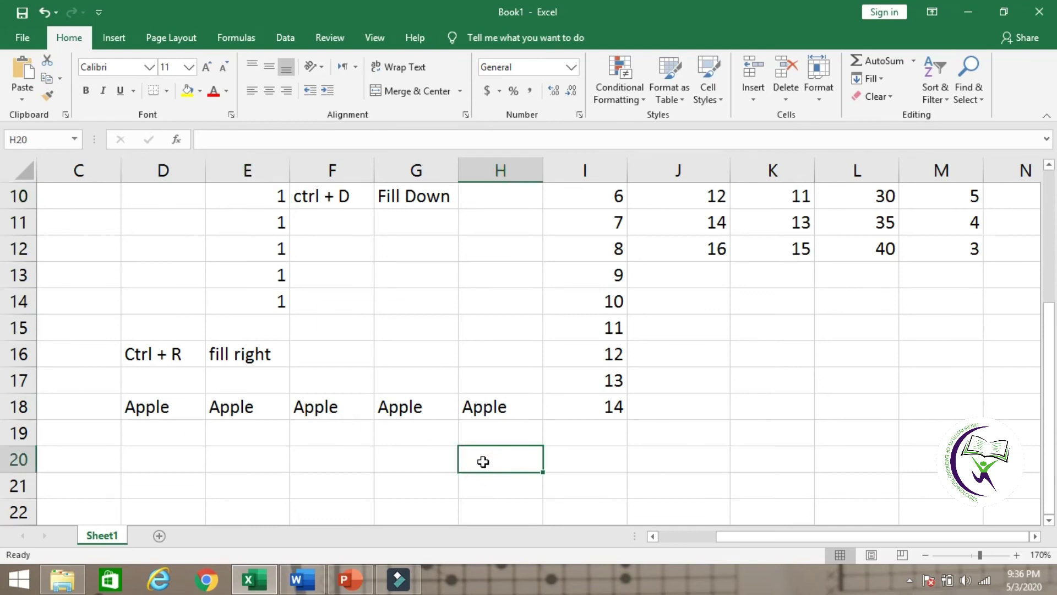
- Enter 6 in H20, then undo, cancel the accidental Create Table dialog and clear H20
text(6)
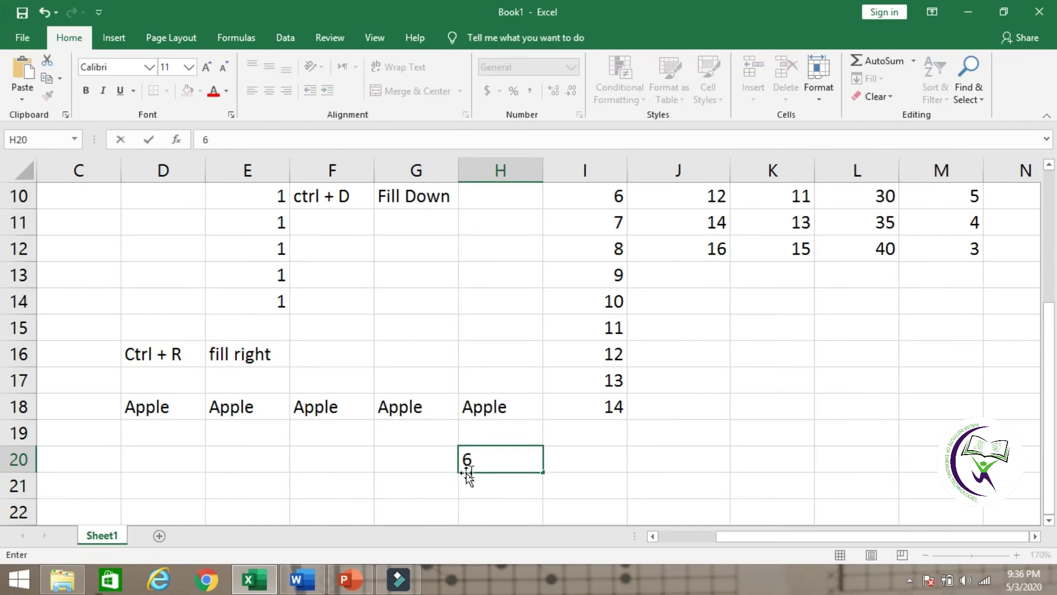
click(385, 460)
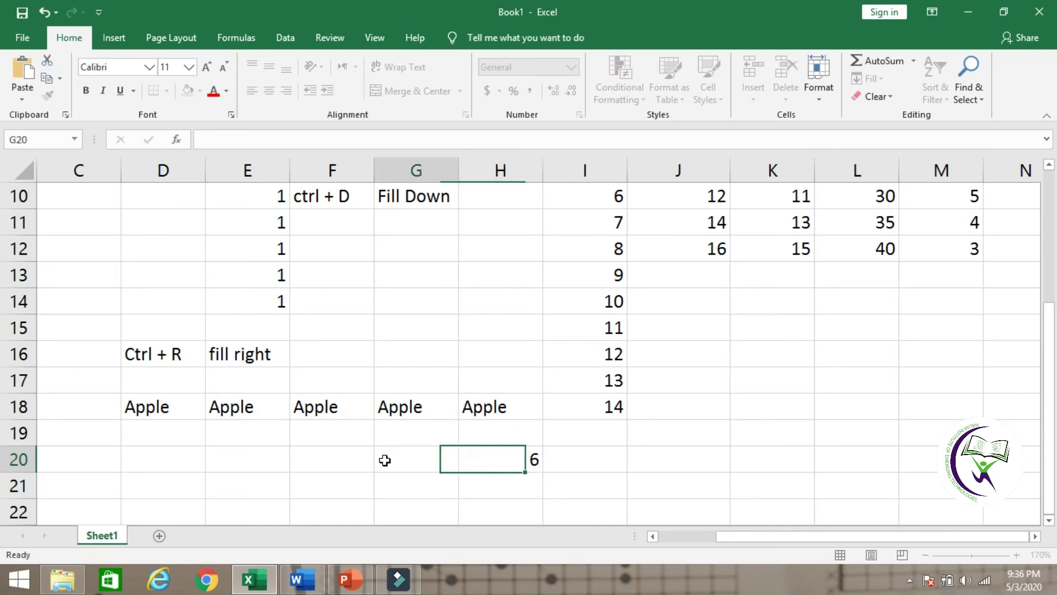
key(Right)
key(shift+Left)
key(shift+Left)
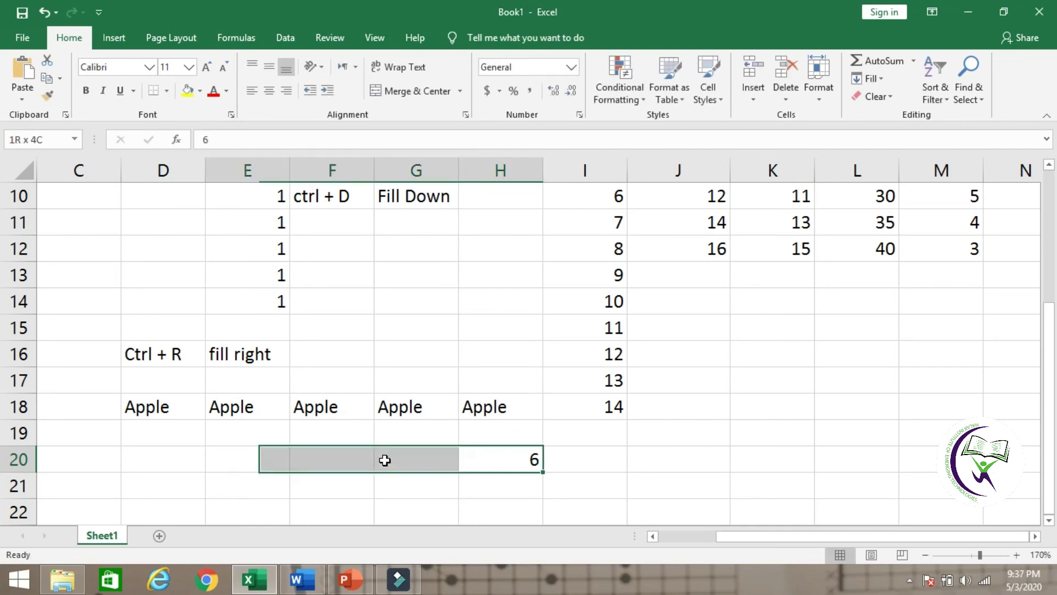
key(shift+Left)
key(shift+Left)
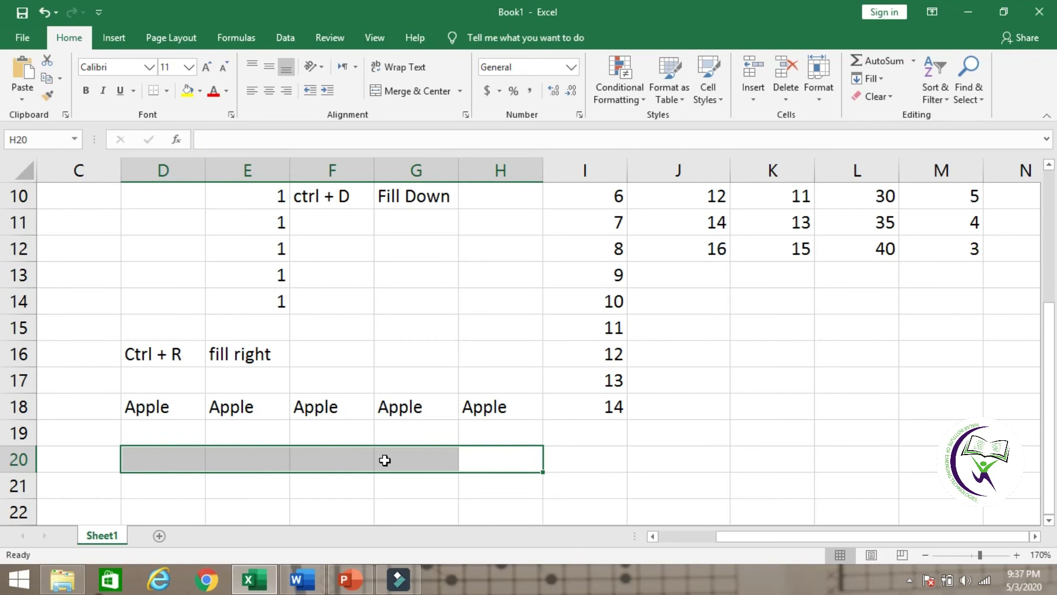
key(ctrl+z)
key(ctrl+t)
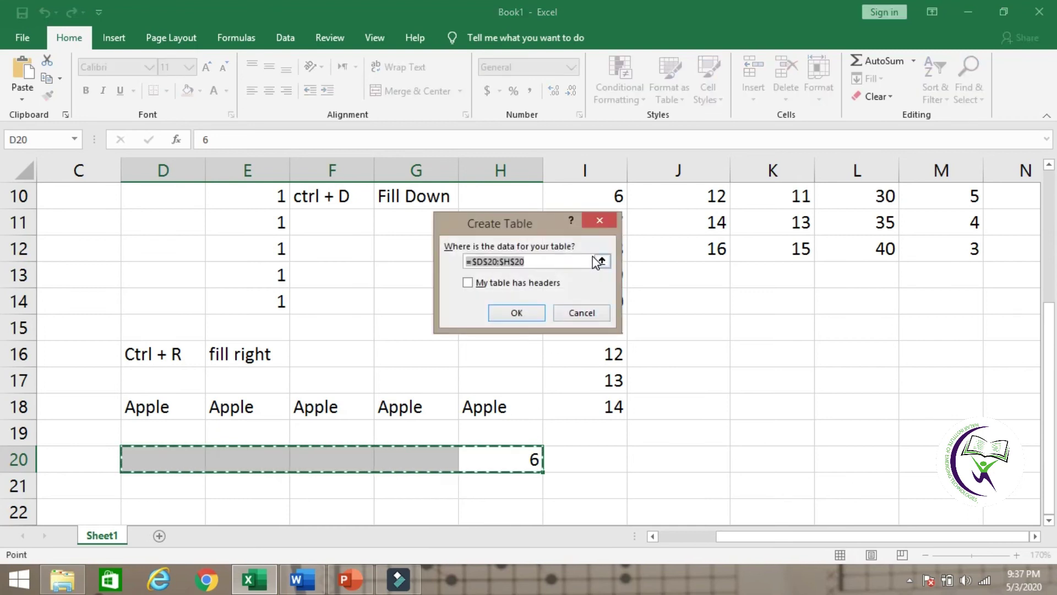
click(600, 221)
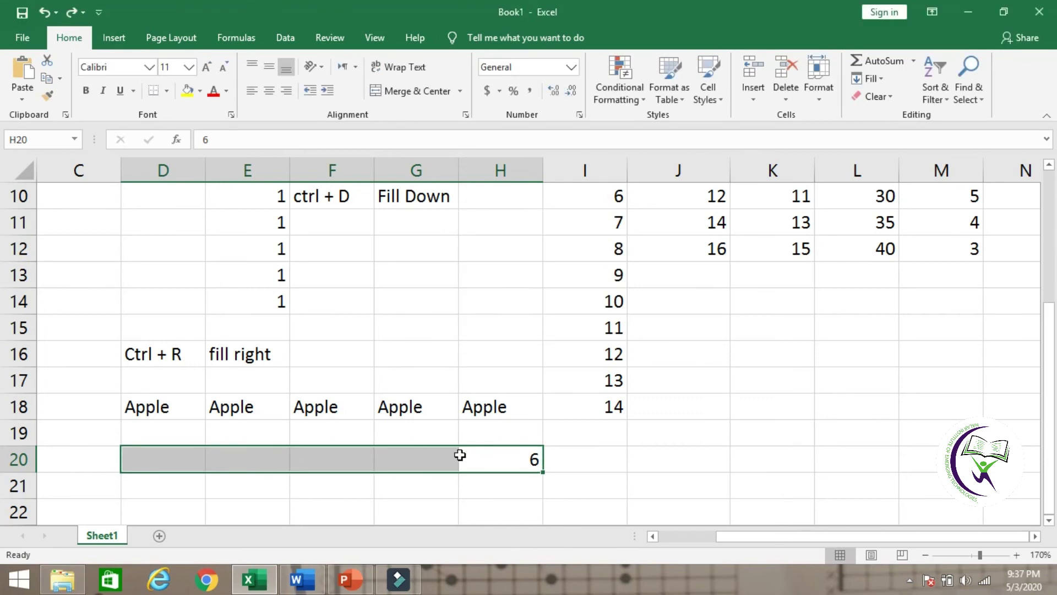
click(502, 438)
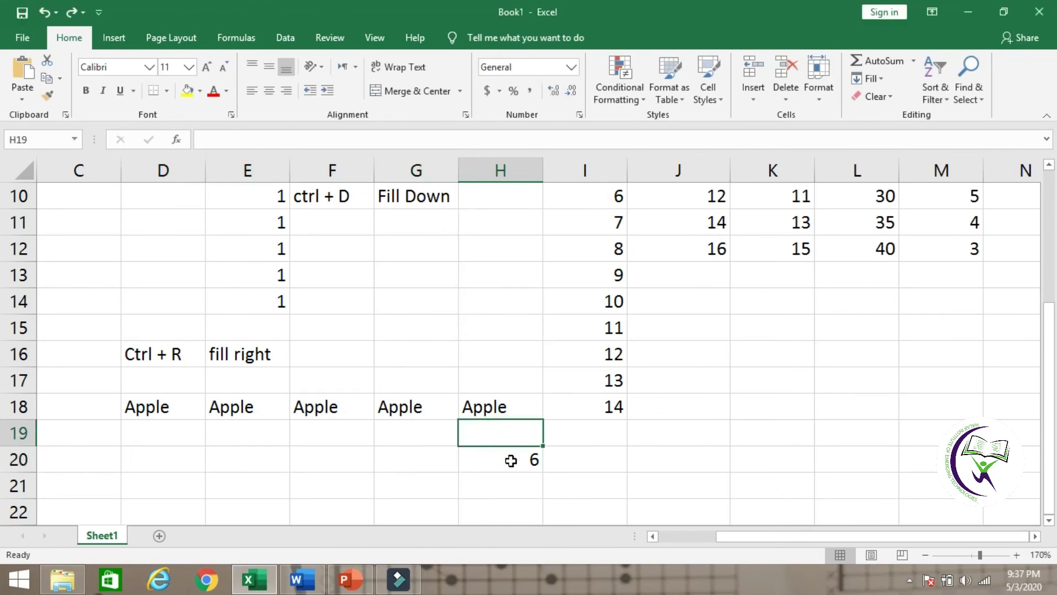
click(510, 460)
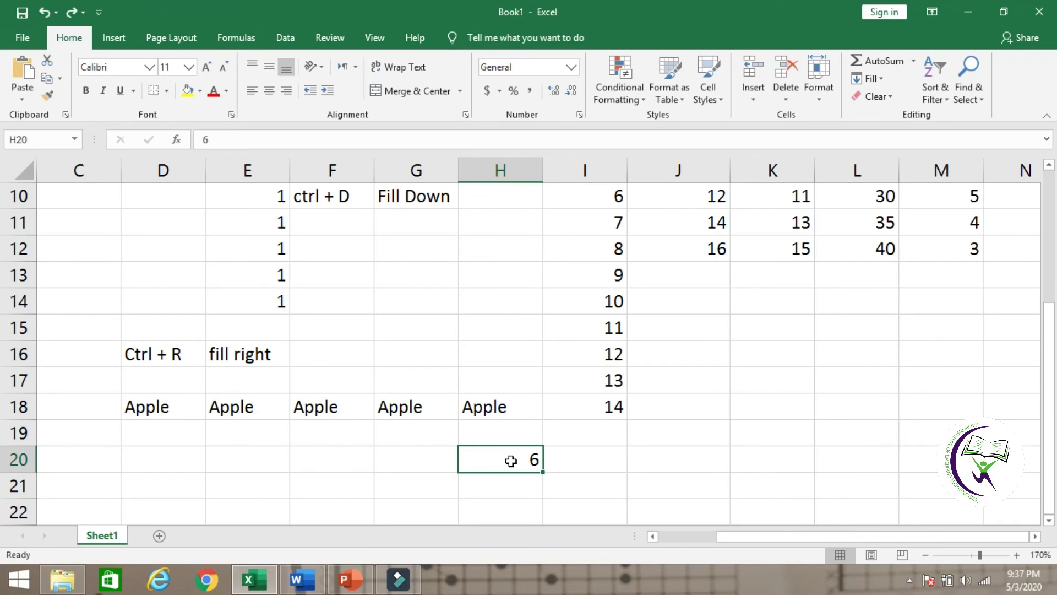
key(BackSpace)
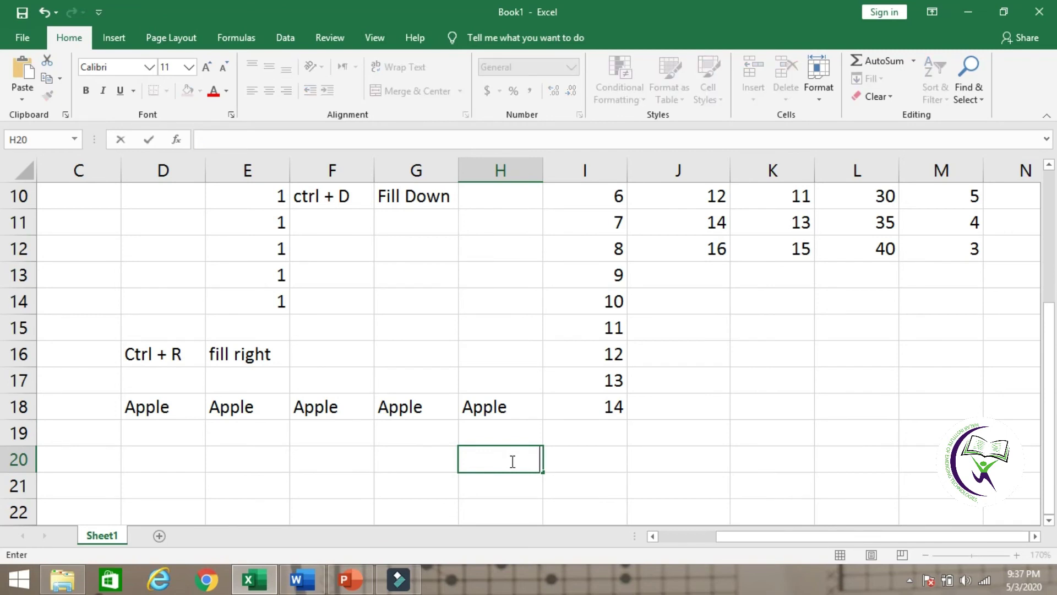
click(406, 442)
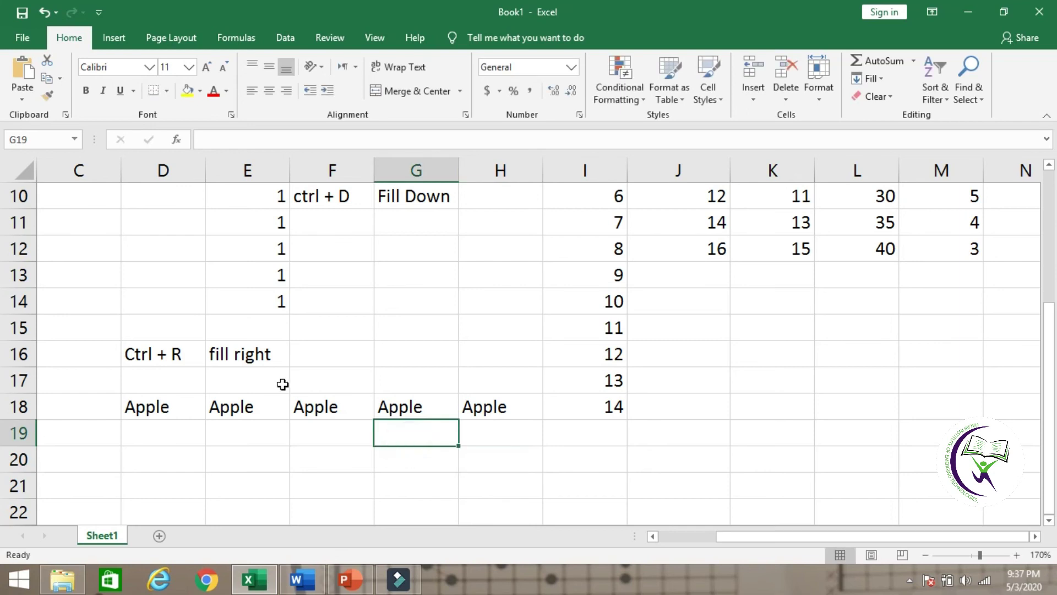
- Re-enter 6 in H20, select D20:H20 and apply Fill Left so every cell holds 6
click(487, 460)
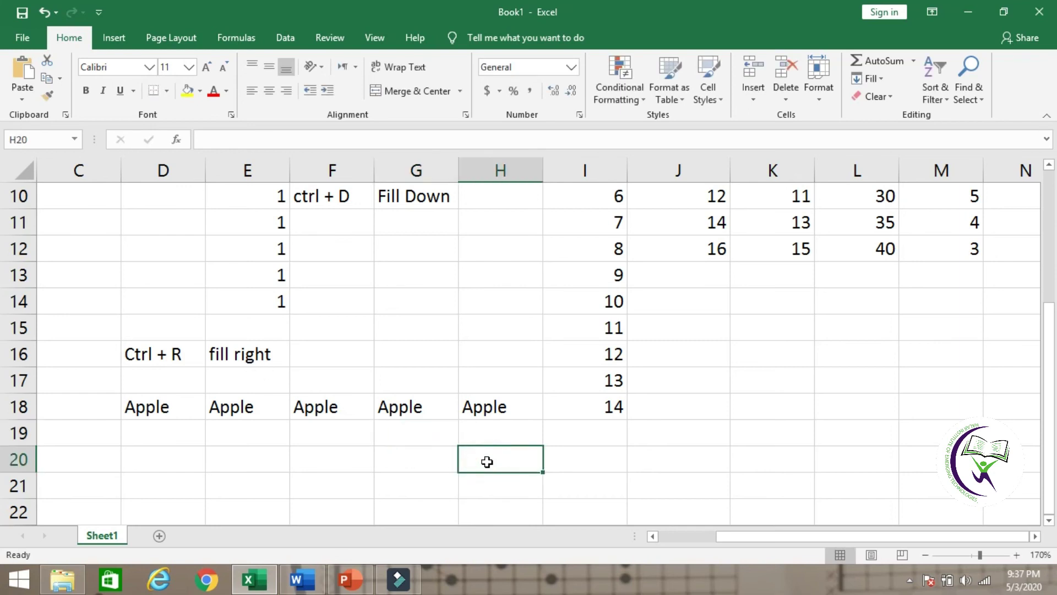
text(6)
key(ctrl+Return)
key(shift+Left)
key(shift+Left)
key(shift+Left)
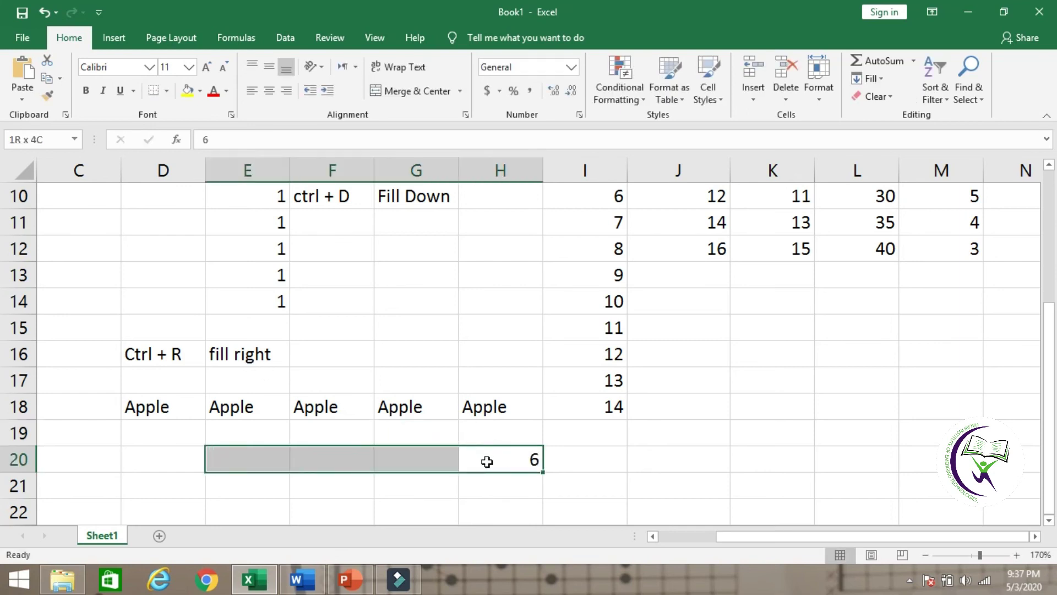
key(shift+Left)
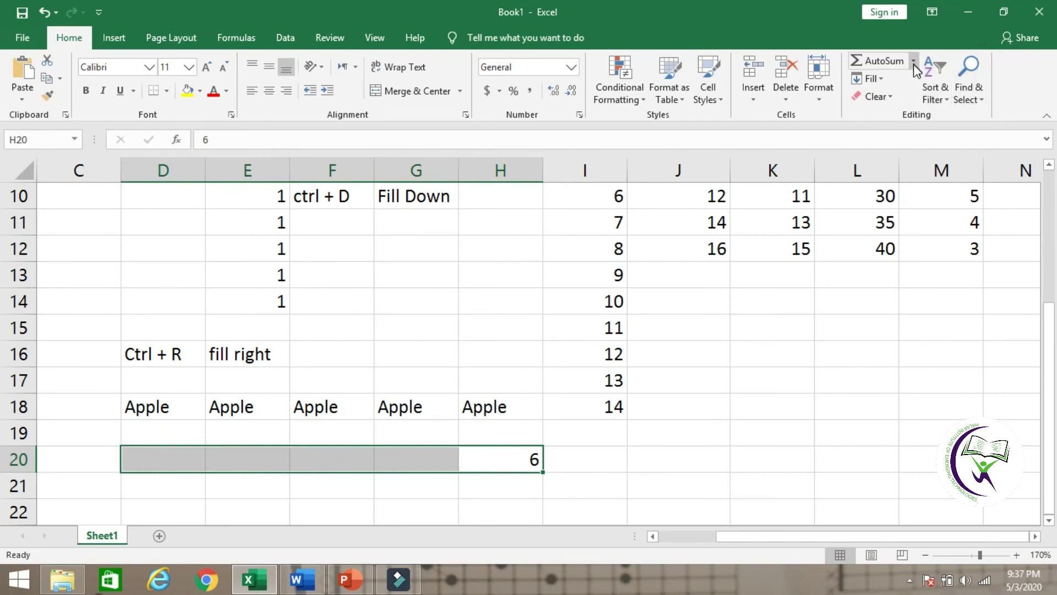
click(886, 84)
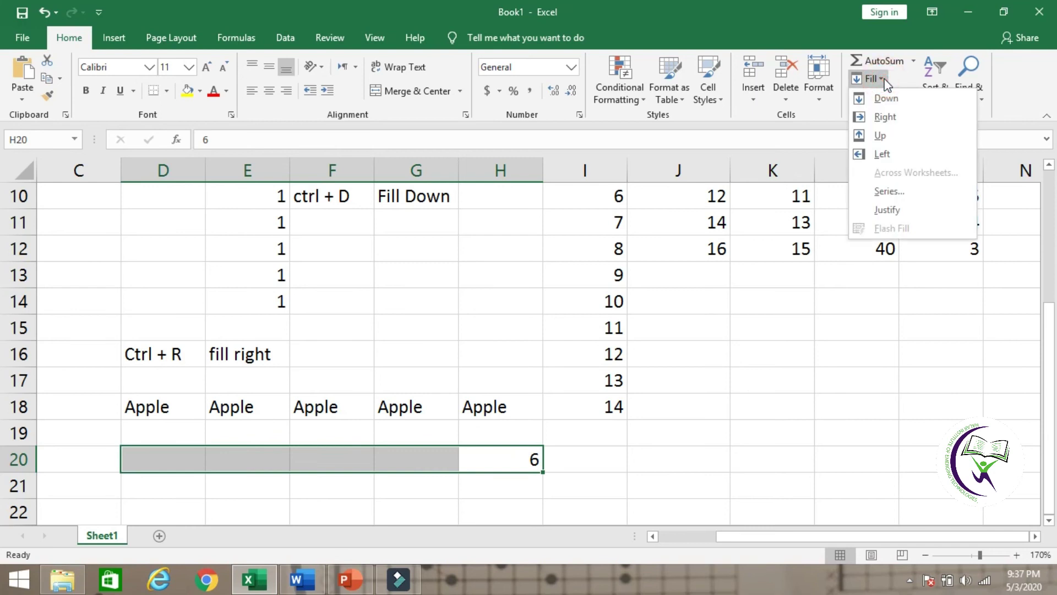
click(881, 155)
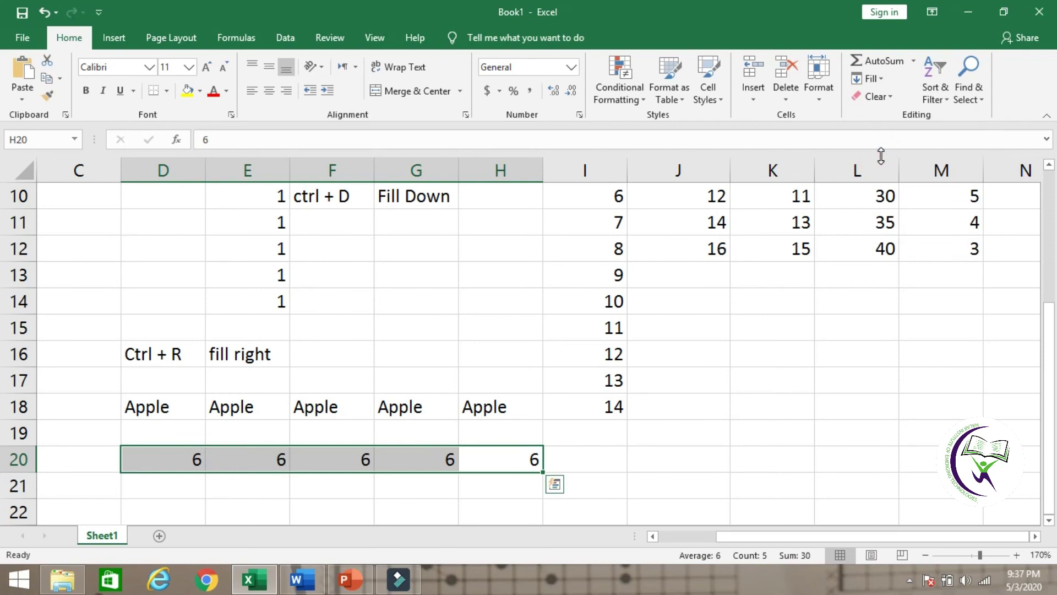
click(640, 454)
click(507, 491)
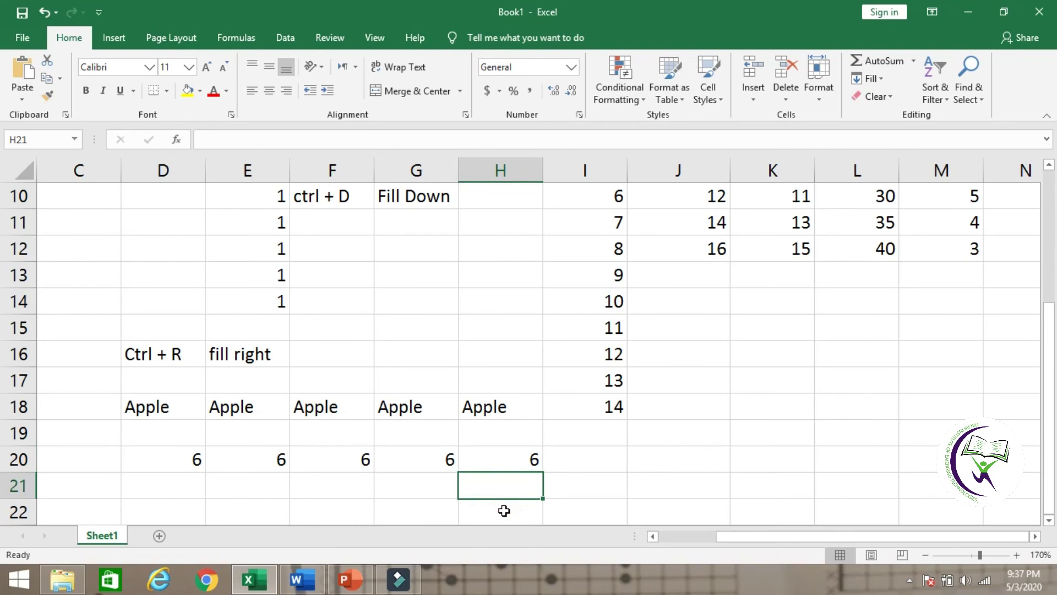
- Enter 7 in H22 and apply Fill Right across H22:K22
click(504, 510)
text(7)
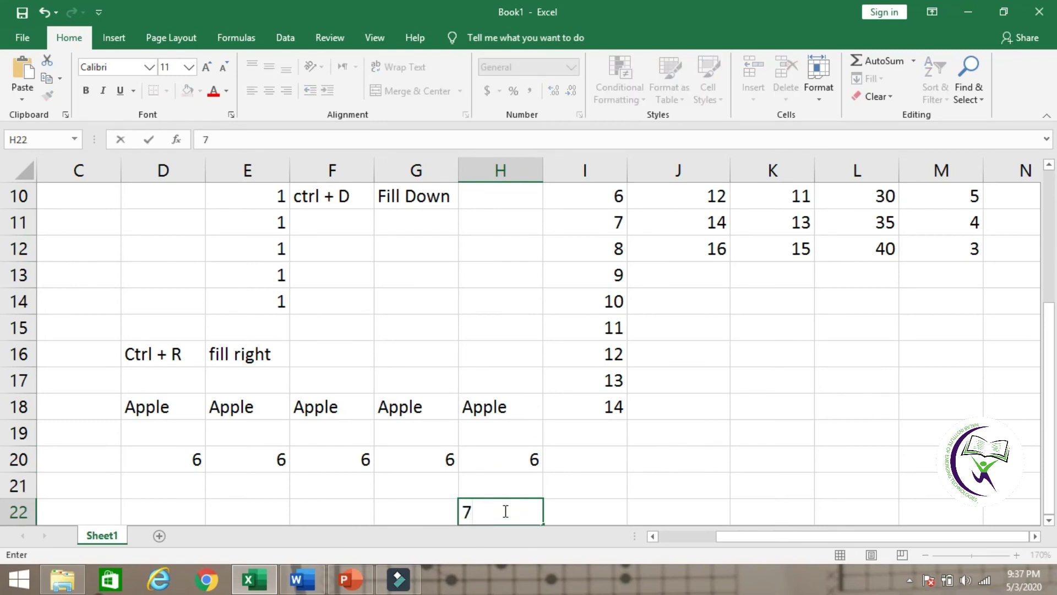
key(shift+Right)
key(shift+Right)
key(shift+Right)
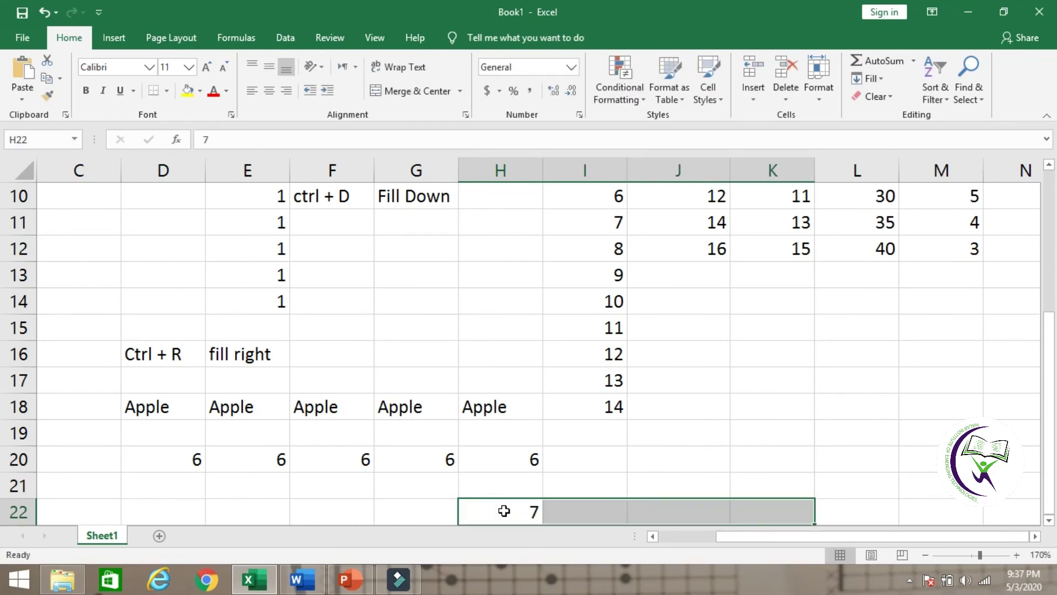
click(881, 79)
click(892, 116)
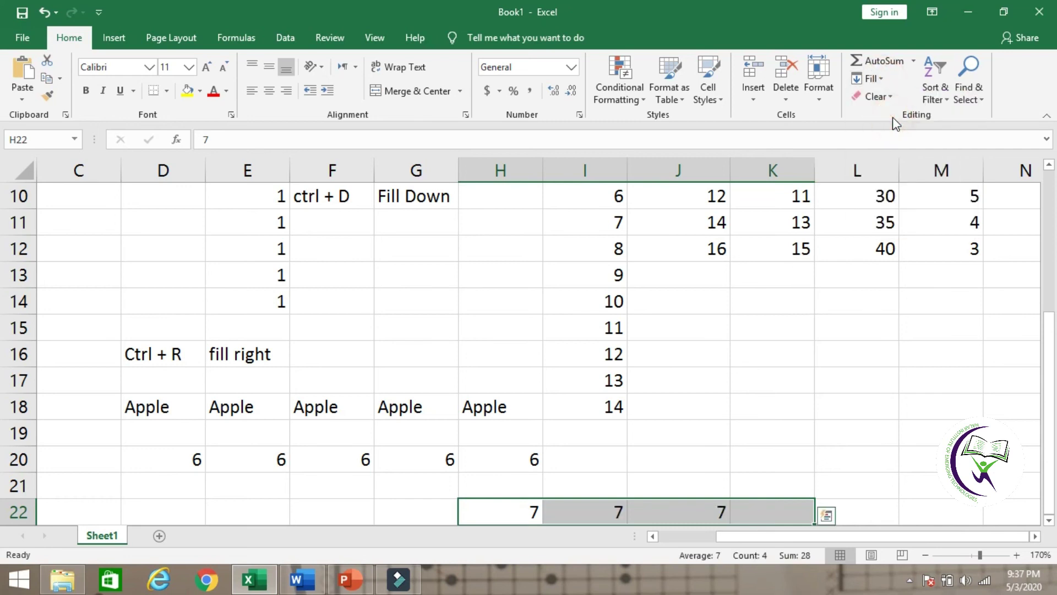
- Review the Series dialog's step value of 1 and close it without applying
click(882, 80)
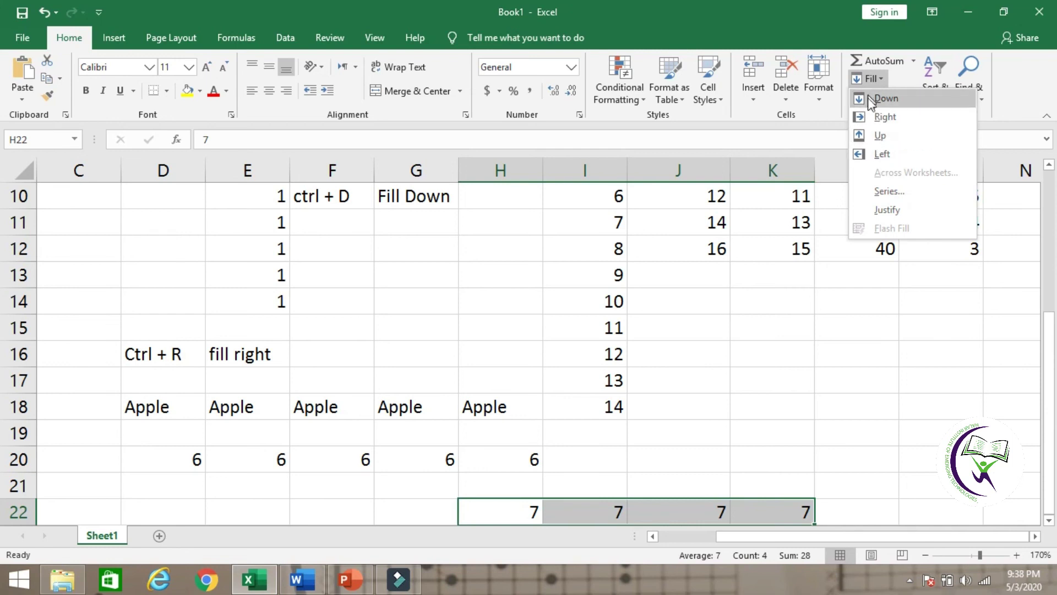
click(897, 192)
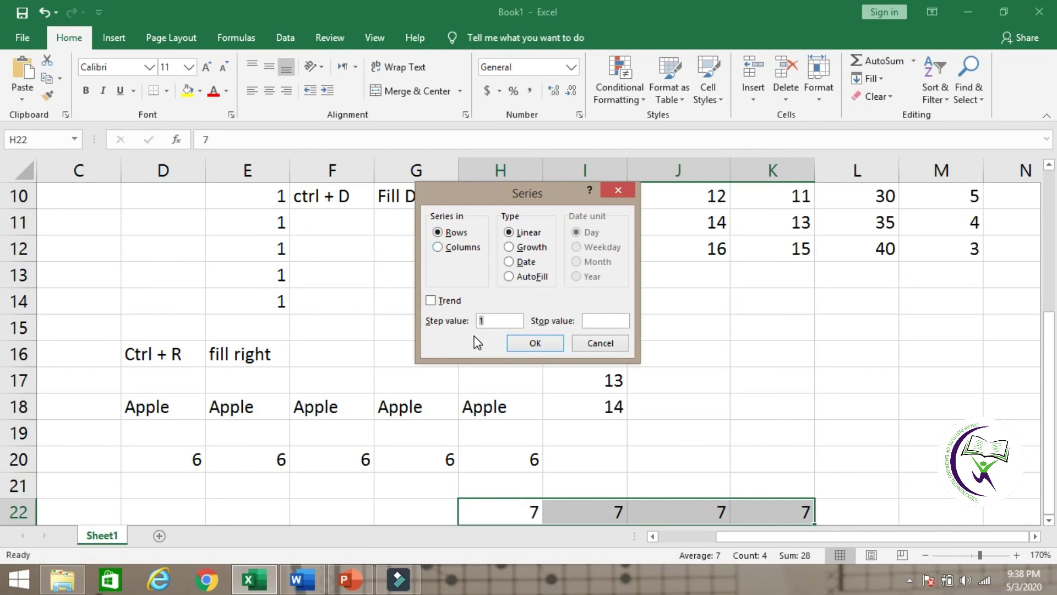
click(496, 322)
click(600, 318)
click(617, 191)
click(406, 502)
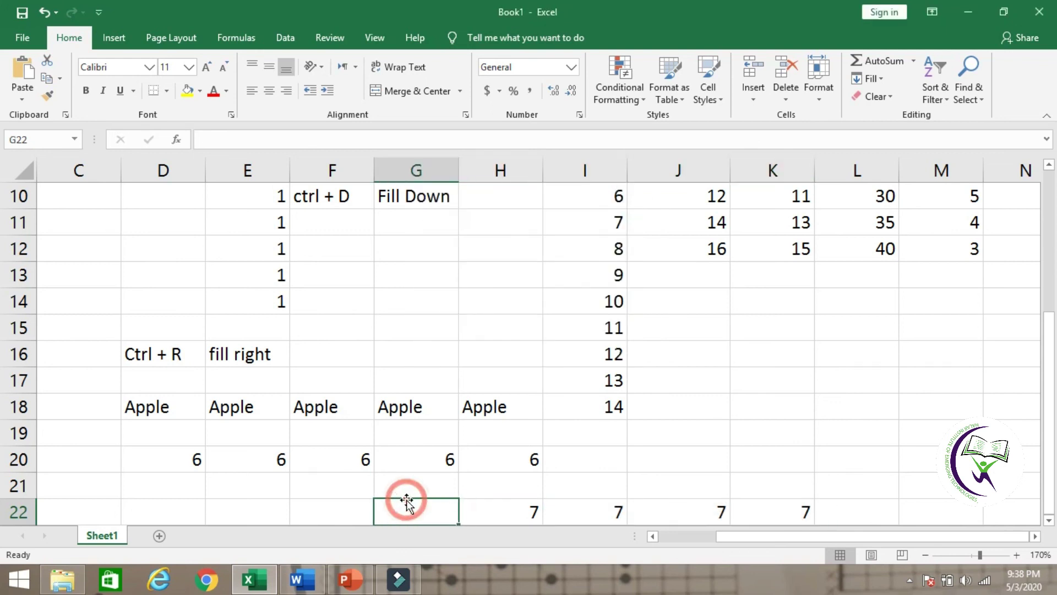
scroll(406, 502, down, 4)
click(221, 434)
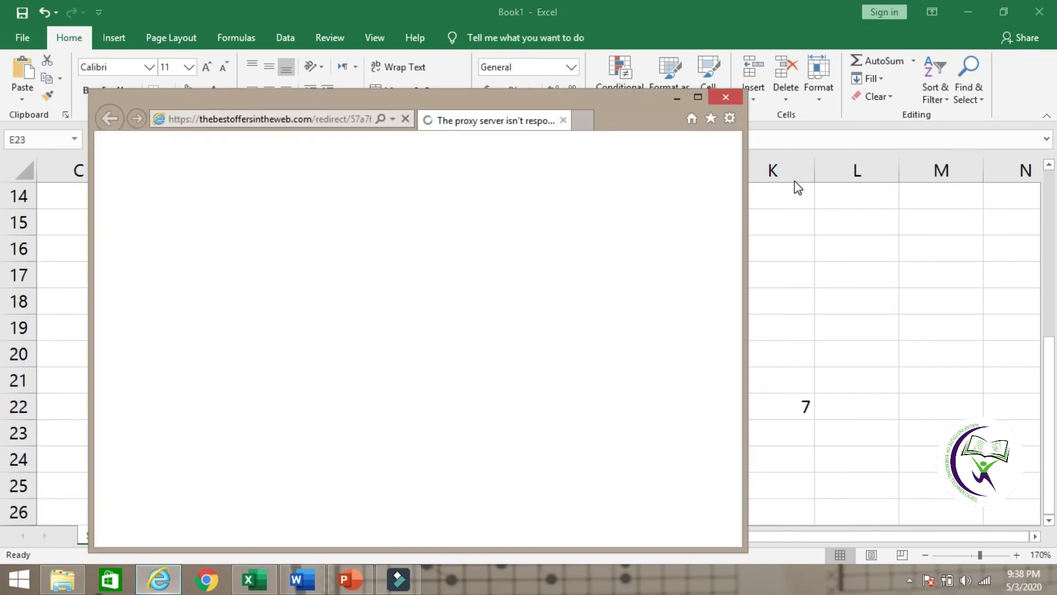
key(shift+Right)
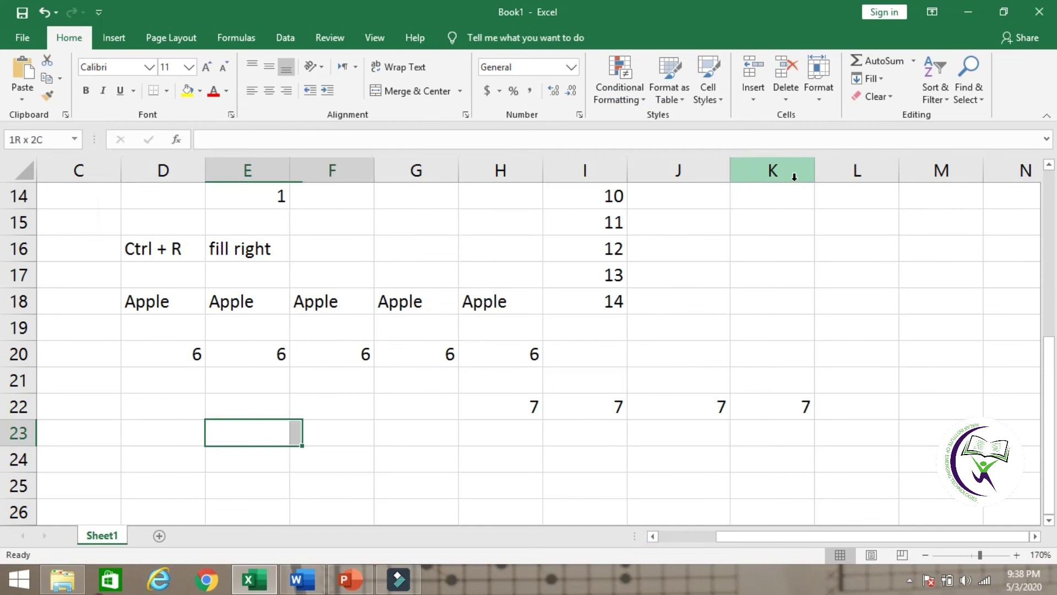
key(shift+Right)
key(shift+Right)
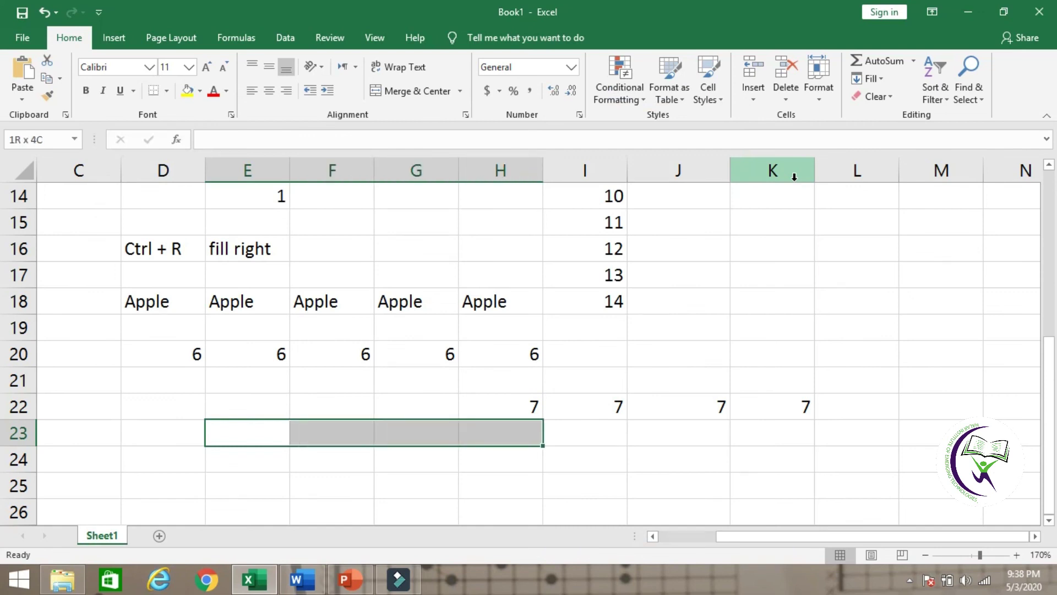
key(shift+Down)
key(shift+Left)
key(shift+Left)
key(shift+Left)
key(shift+Left)
key(shift+Down)
key(shift+Down)
key(shift+Down)
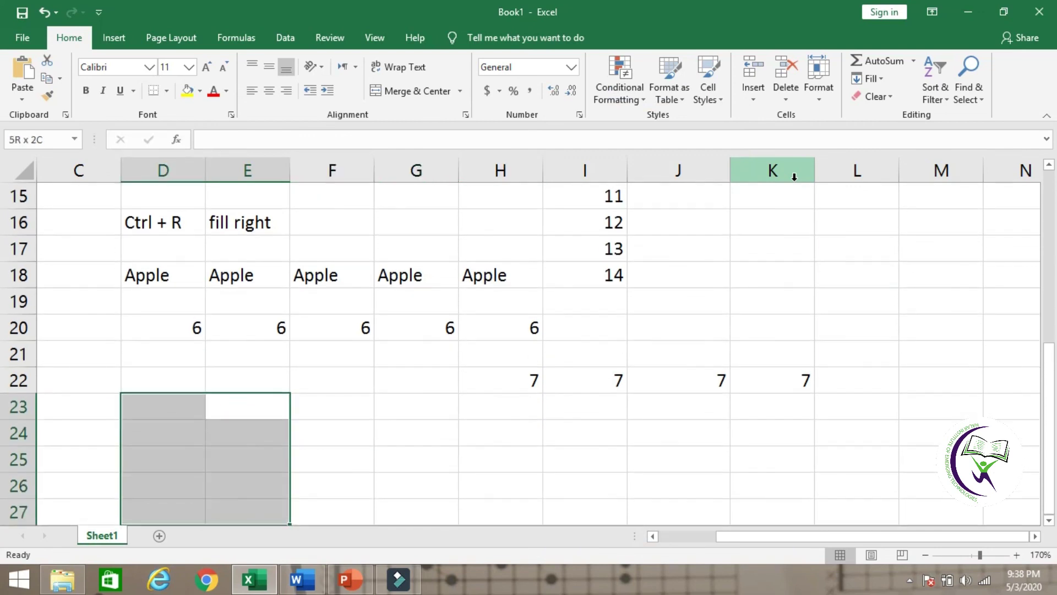
key(shift+Right)
key(shift+Down)
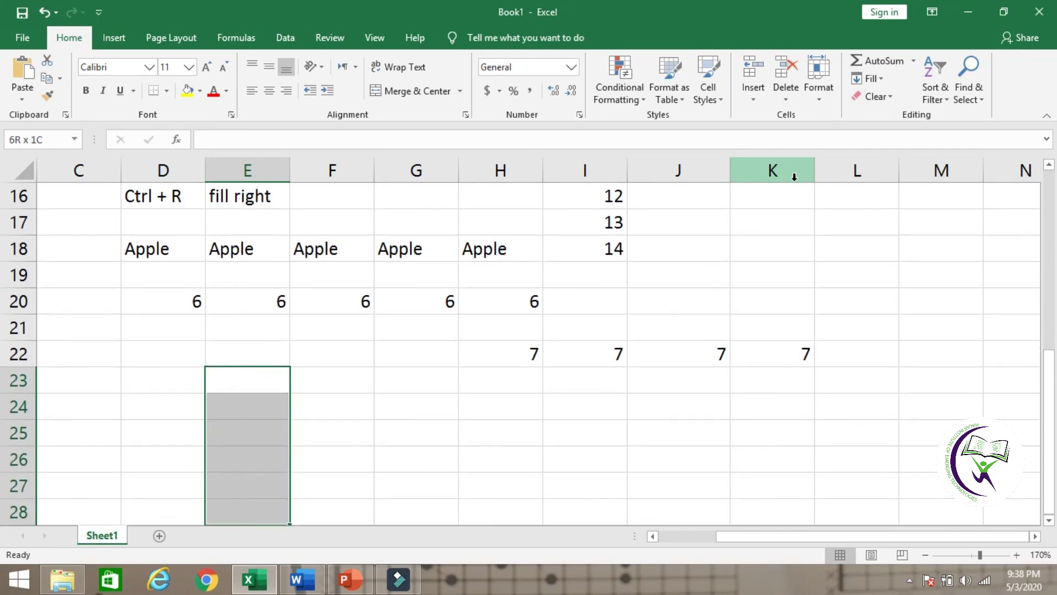
click(887, 80)
click(902, 196)
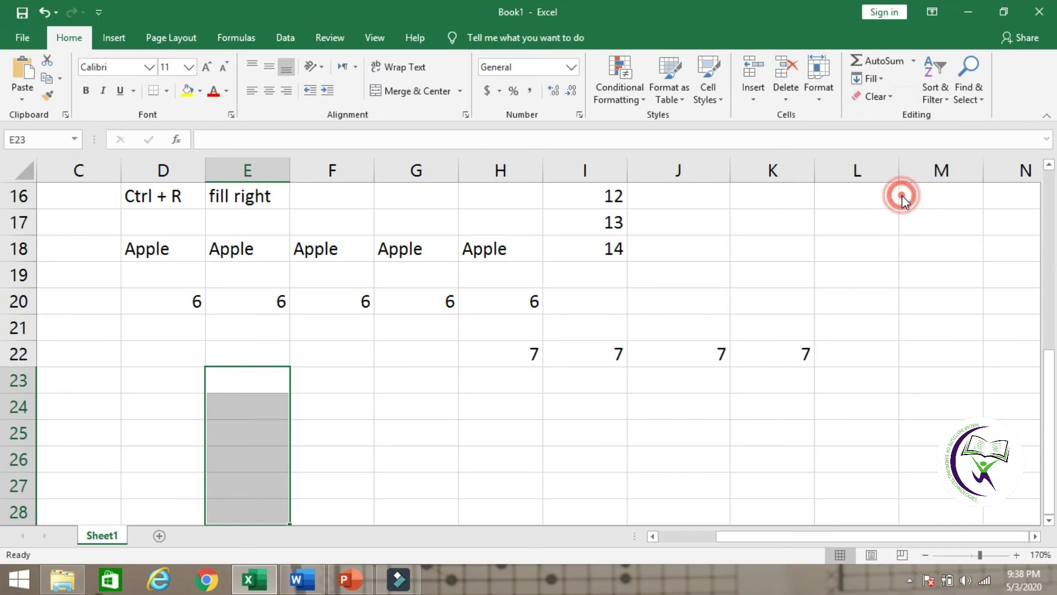
click(513, 325)
click(599, 320)
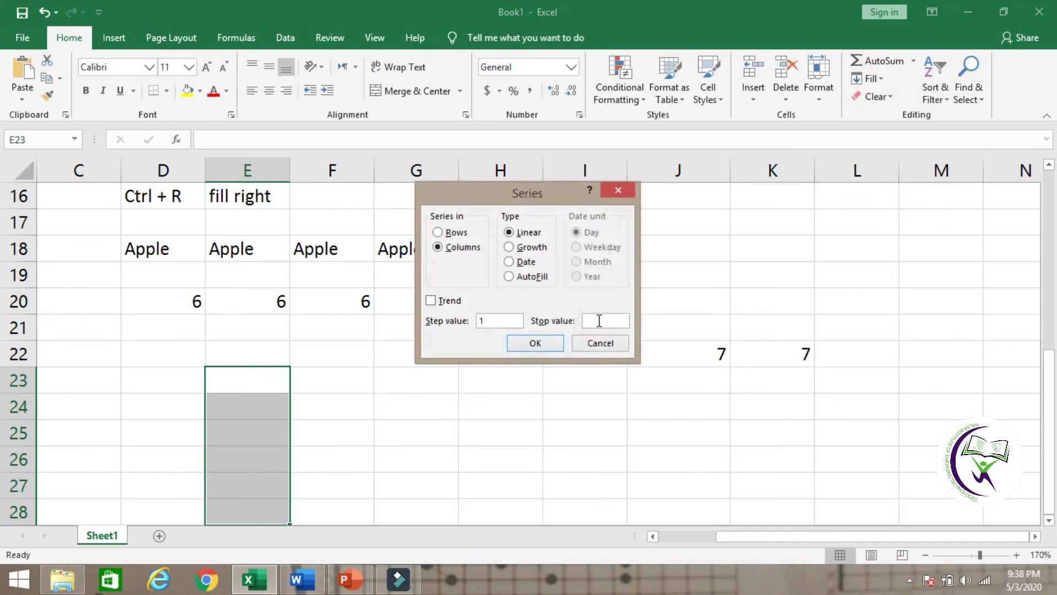
text(6)
click(532, 345)
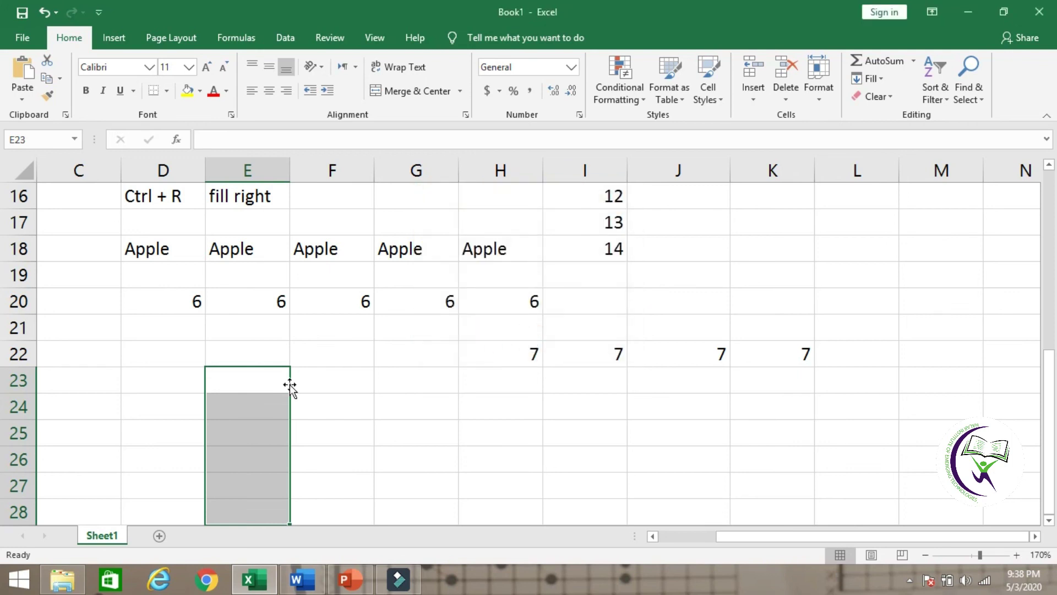
click(272, 380)
- Enter 1 in E23 and select E23:E27
click(350, 389)
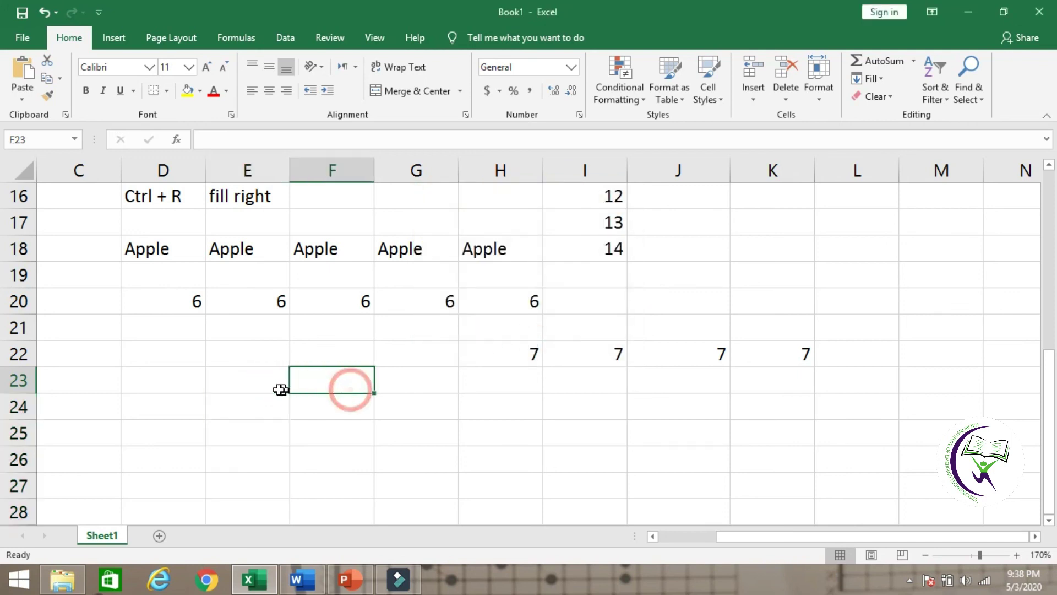
shift+click(281, 390)
click(274, 413)
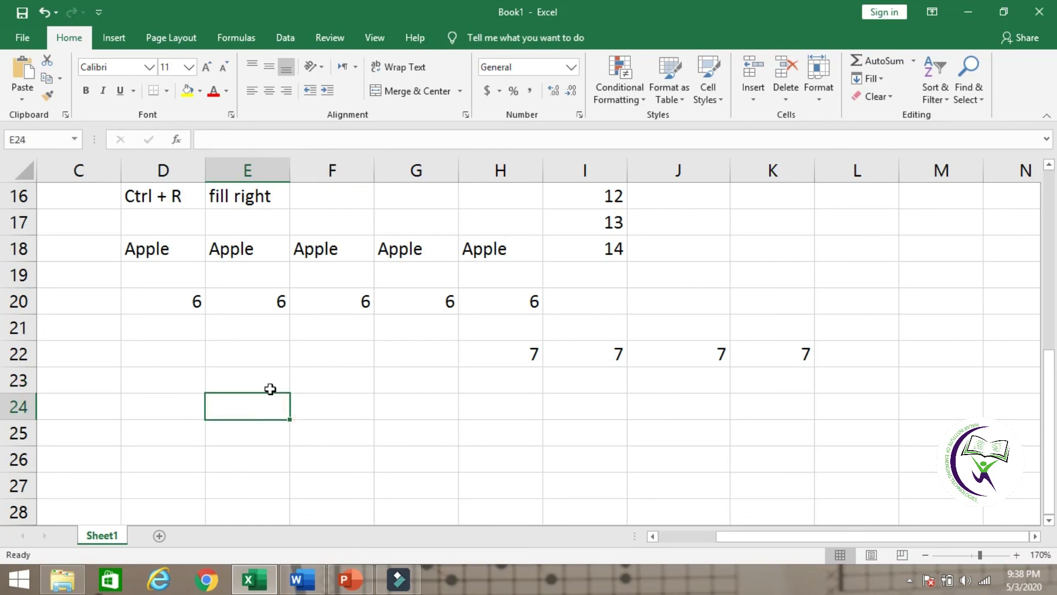
click(269, 390)
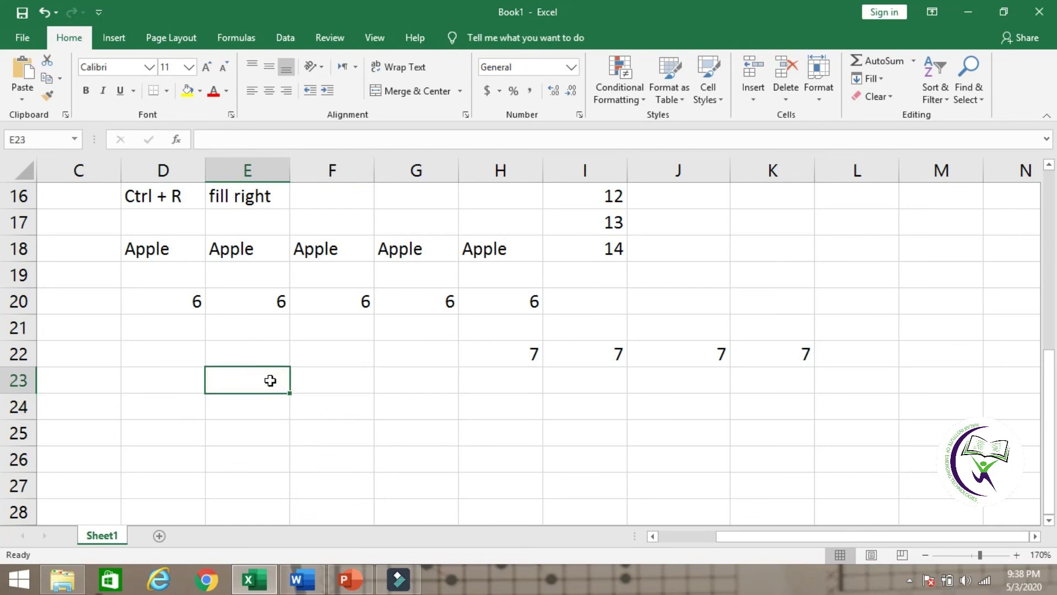
text(1)
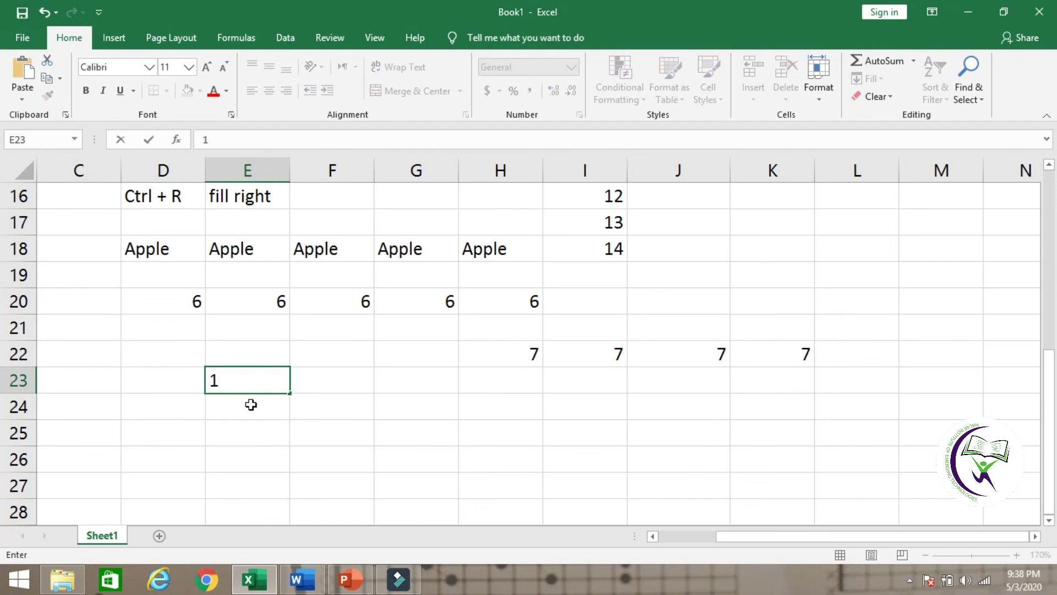
click(251, 405)
drag(276, 379, 252, 478)
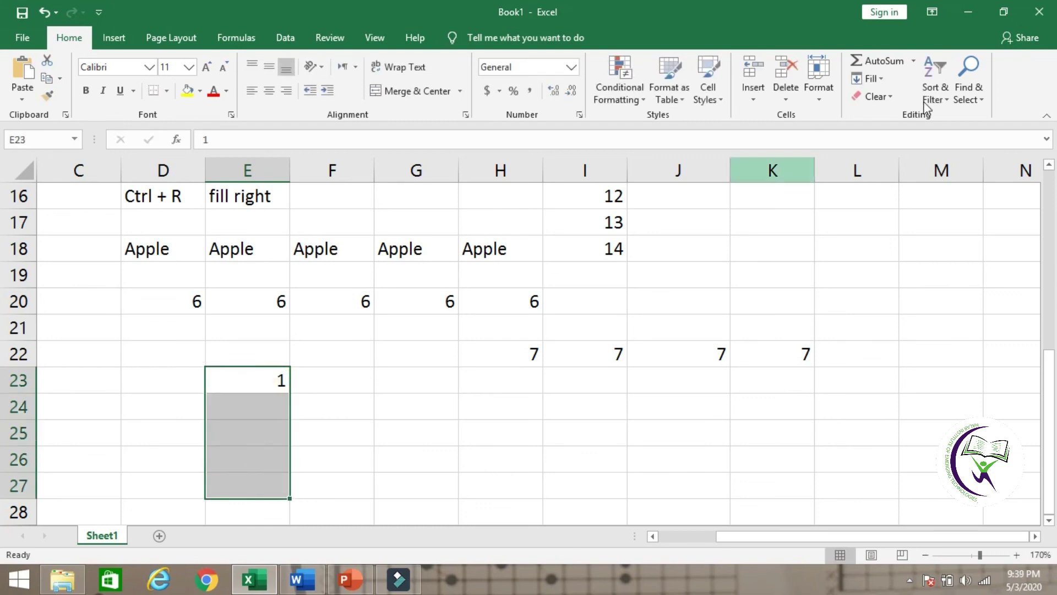
- Fill E23:E27 as a linear column series with step 1, stopping at 5
click(881, 80)
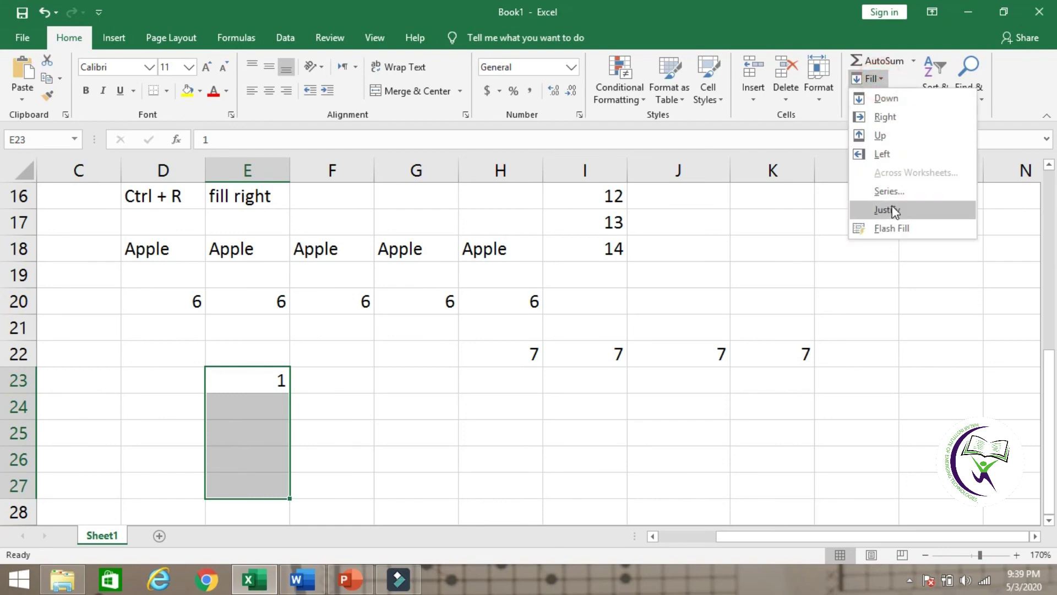
click(889, 191)
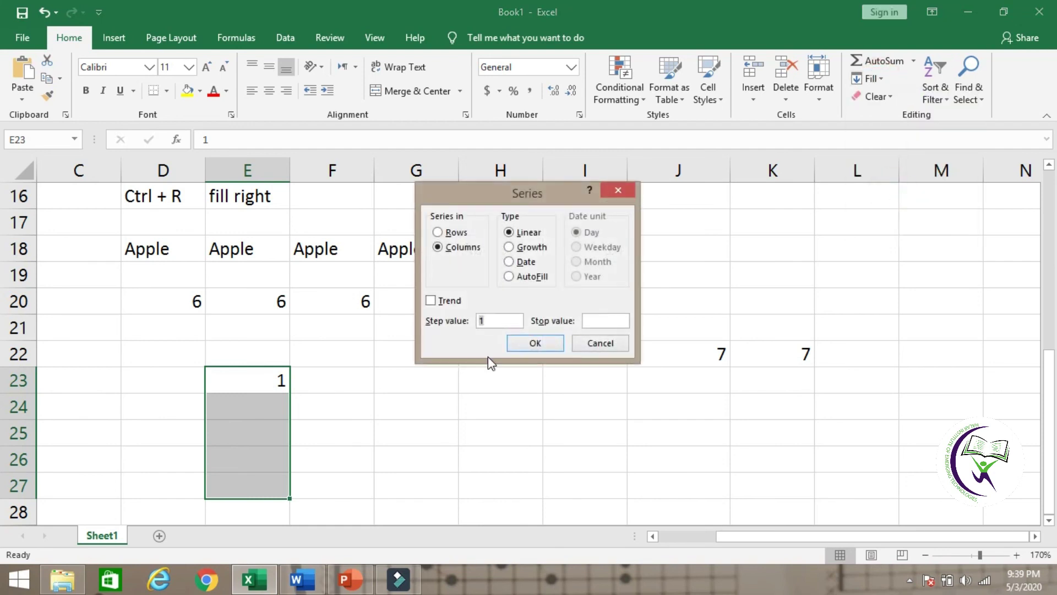
click(605, 320)
click(548, 342)
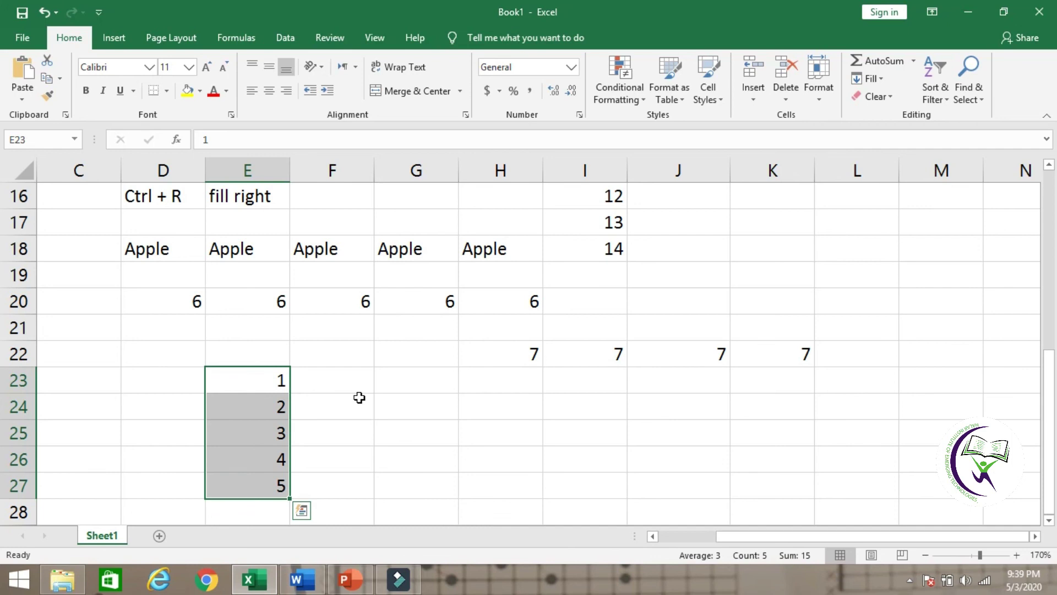
click(358, 398)
click(356, 376)
key(Up)
key(Up)
key(Up)
key(Up)
key(Up)
key(Up)
key(Up)
key(Up)
key(Up)
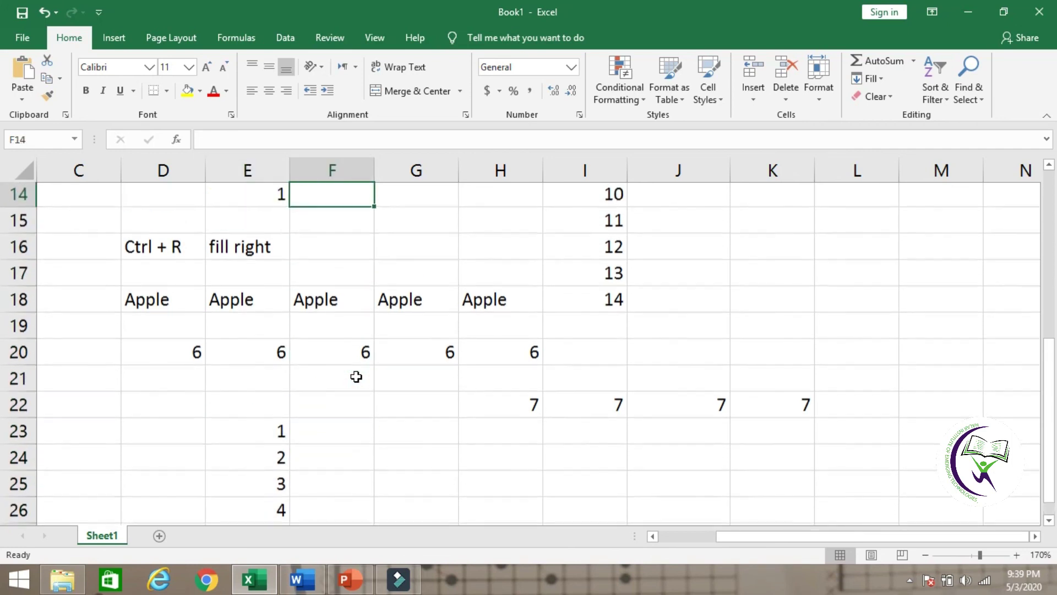
key(Up)
key(Up)
key(Up)
key(Up)
key(Up)
key(Up)
key(Up)
key(Up)
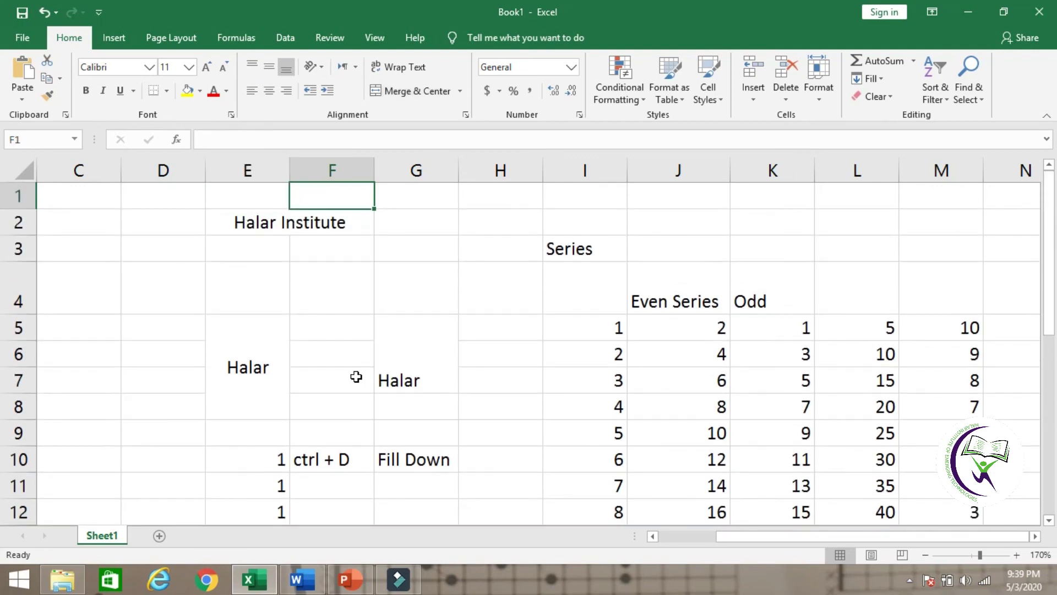
- Give the Wrap Text heading in B2 a yellow fill
key(Left)
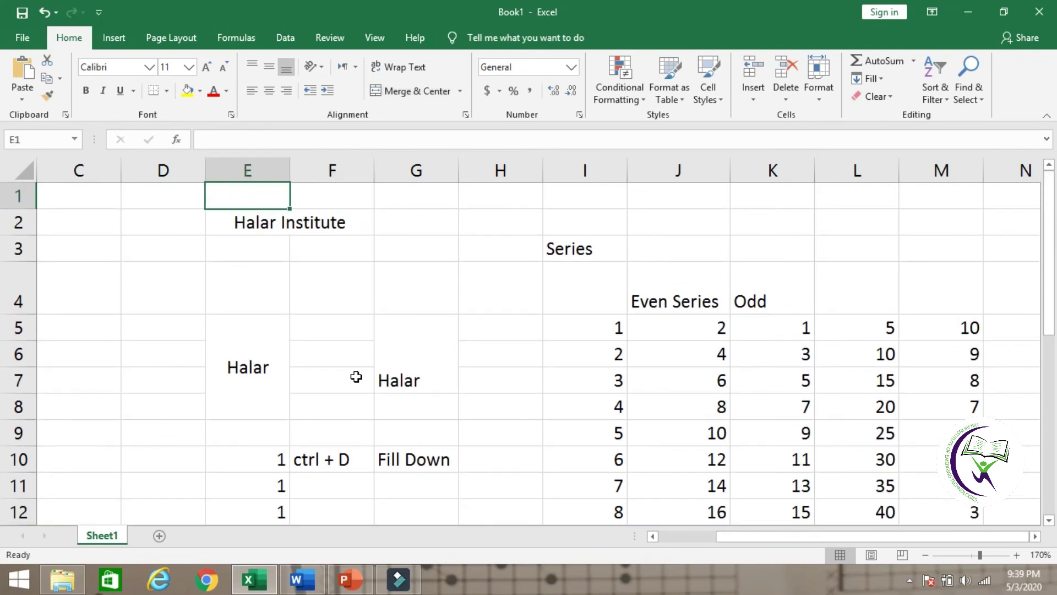
key(Left)
key(Left)
key(Left)
key(Down)
key(Right)
key(Right)
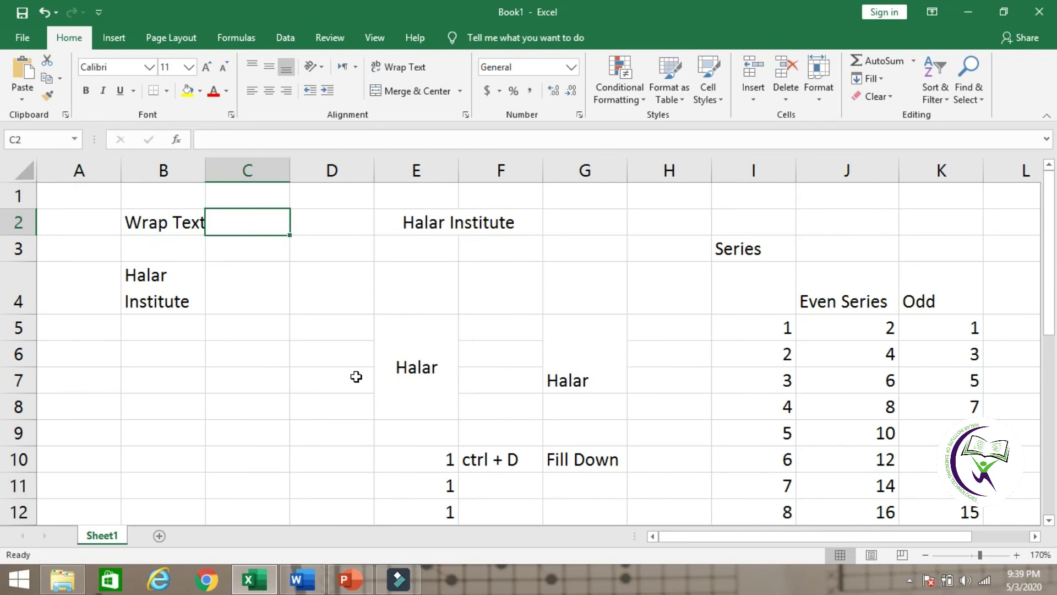
key(Left)
key(Down)
key(Down)
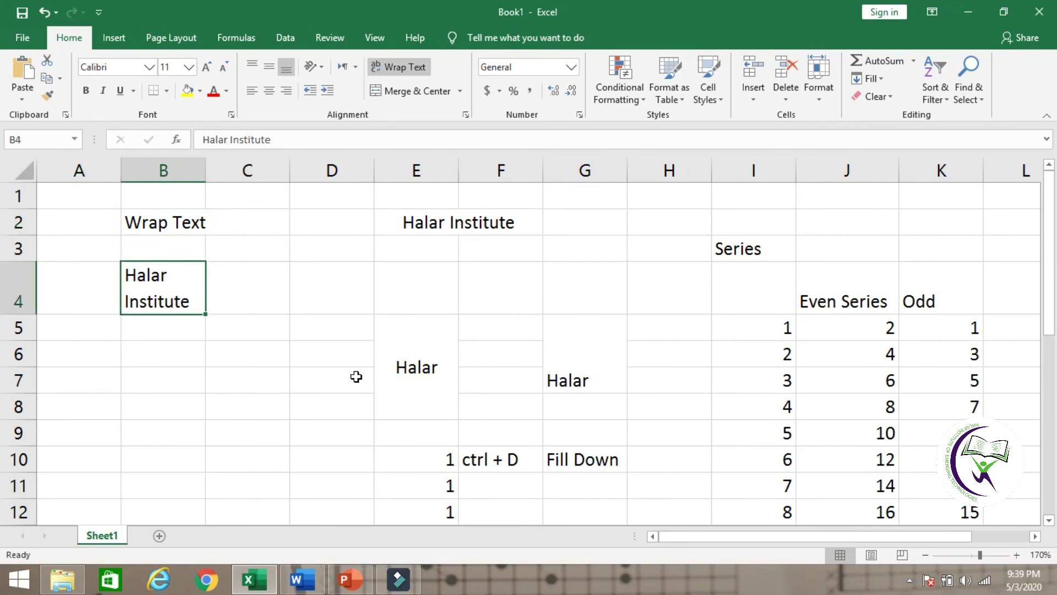
click(194, 216)
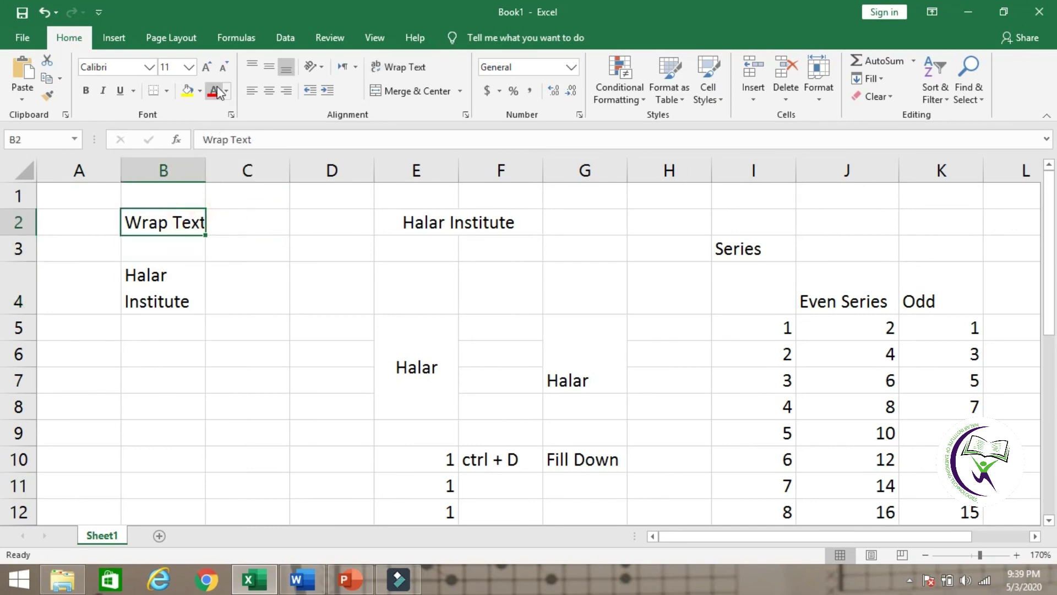
click(187, 90)
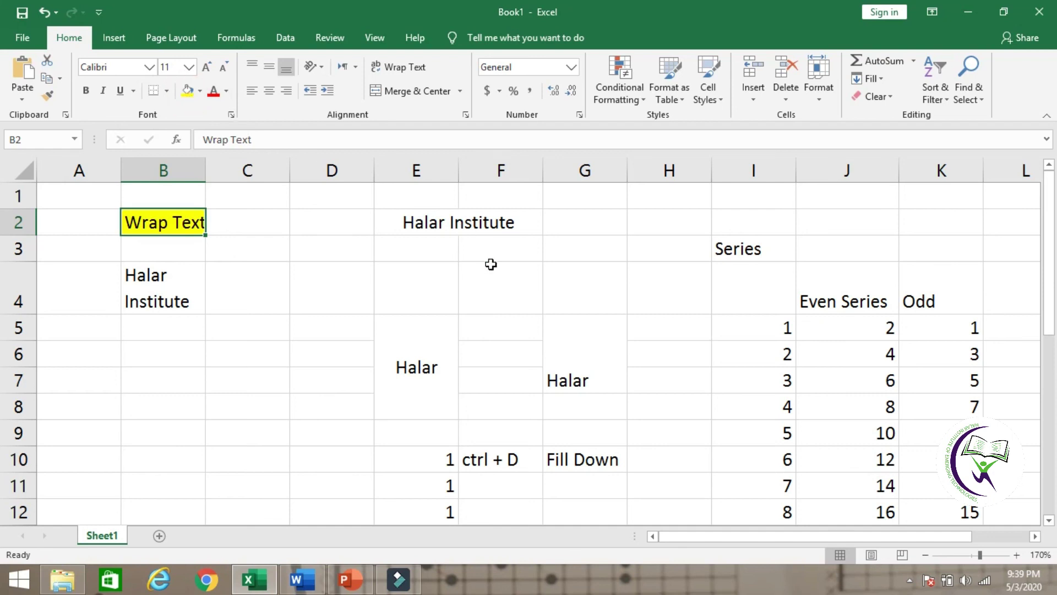
- Apply the same yellow fill to the Series heading in I3
click(482, 223)
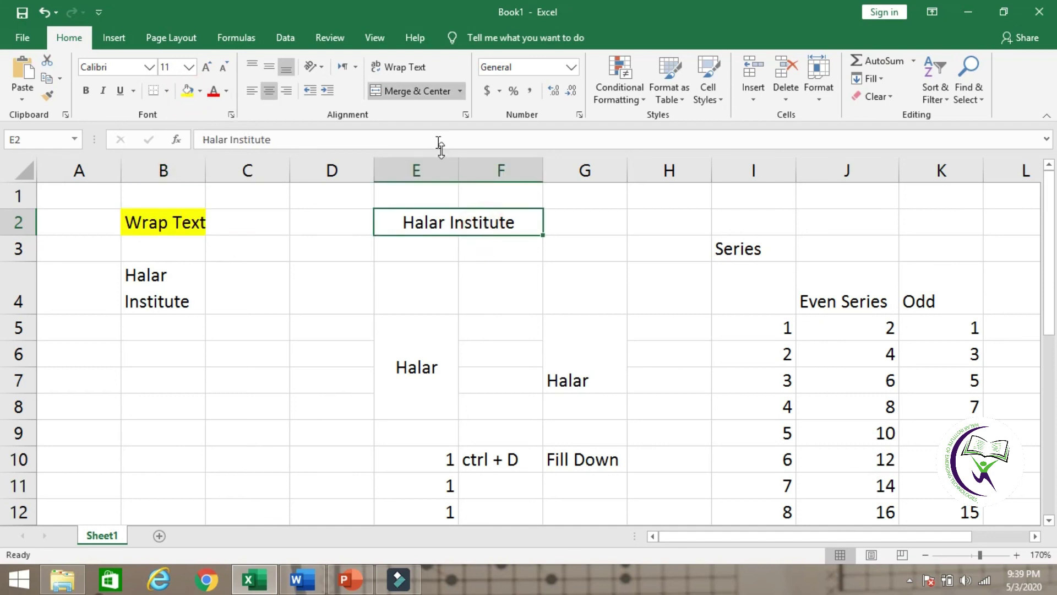
click(764, 243)
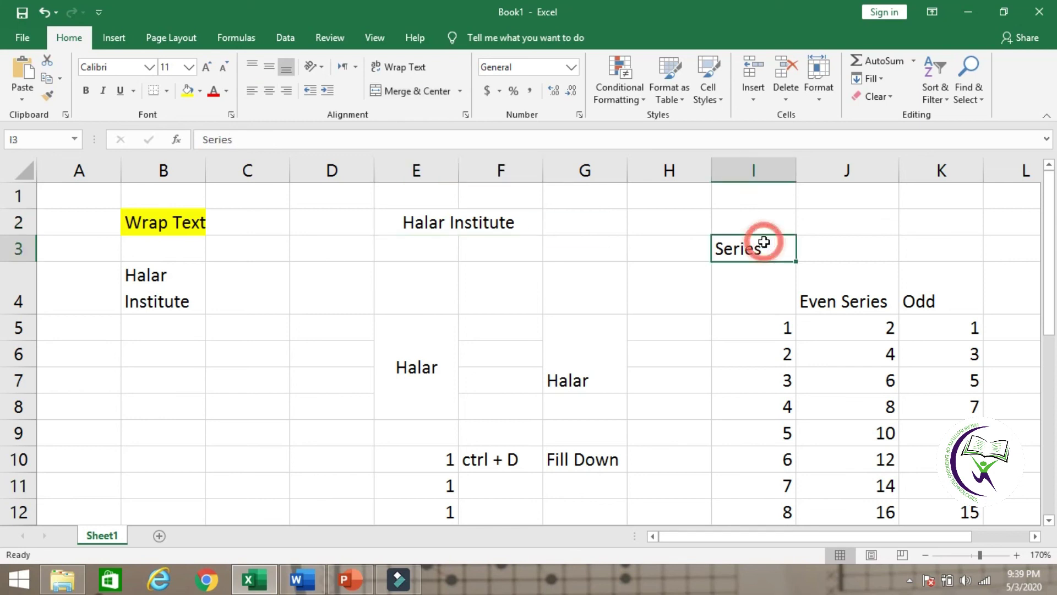
click(188, 91)
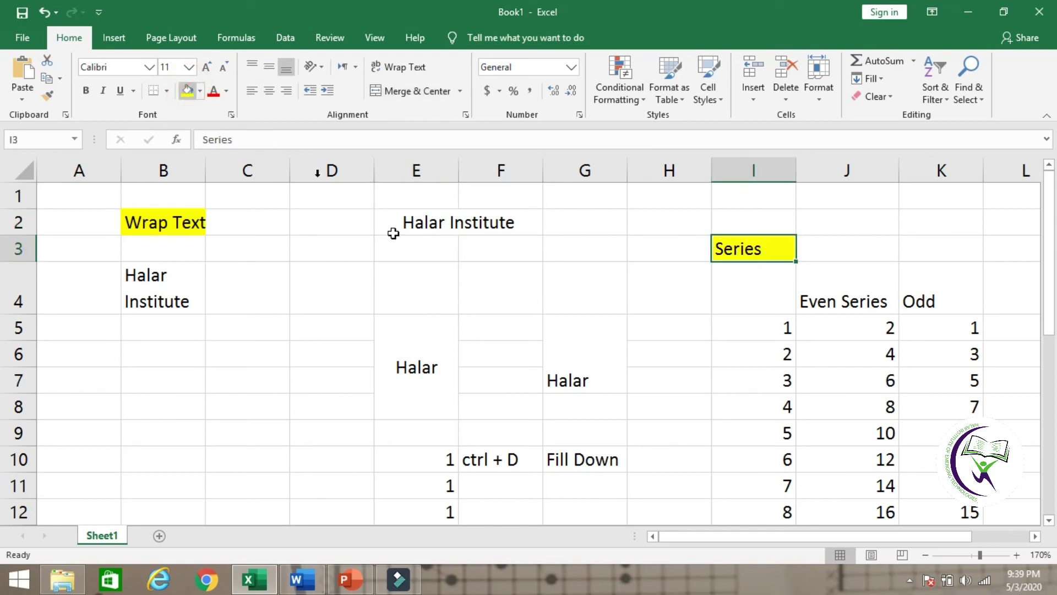
key(Down)
key(Down)
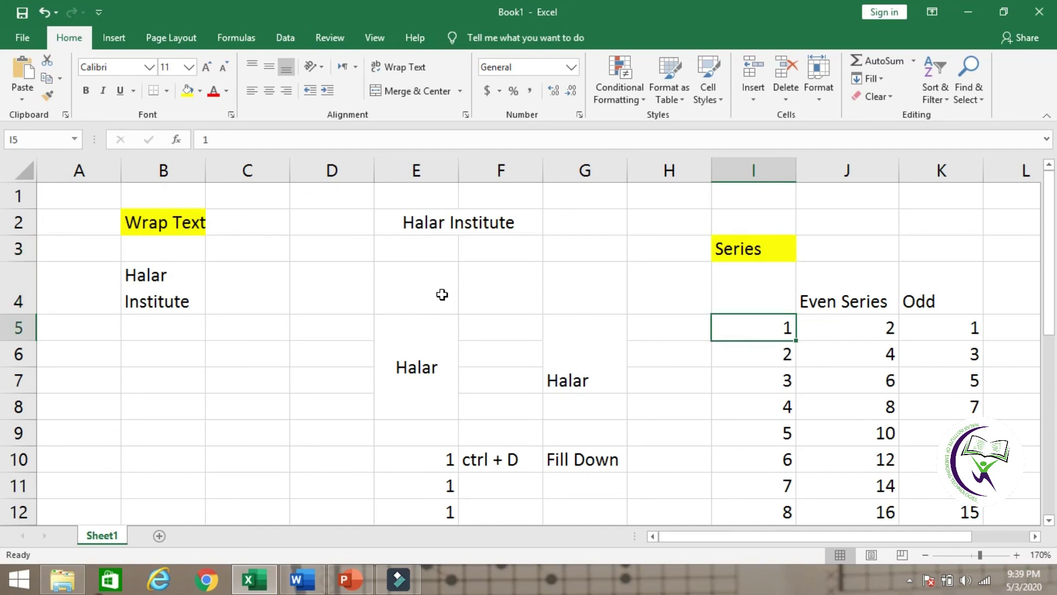
key(Right)
key(Right)
key(Left)
key(Left)
key(Down)
key(Down)
key(Down)
key(Down)
key(Down)
key(Down)
key(Down)
key(Down)
key(Down)
key(Down)
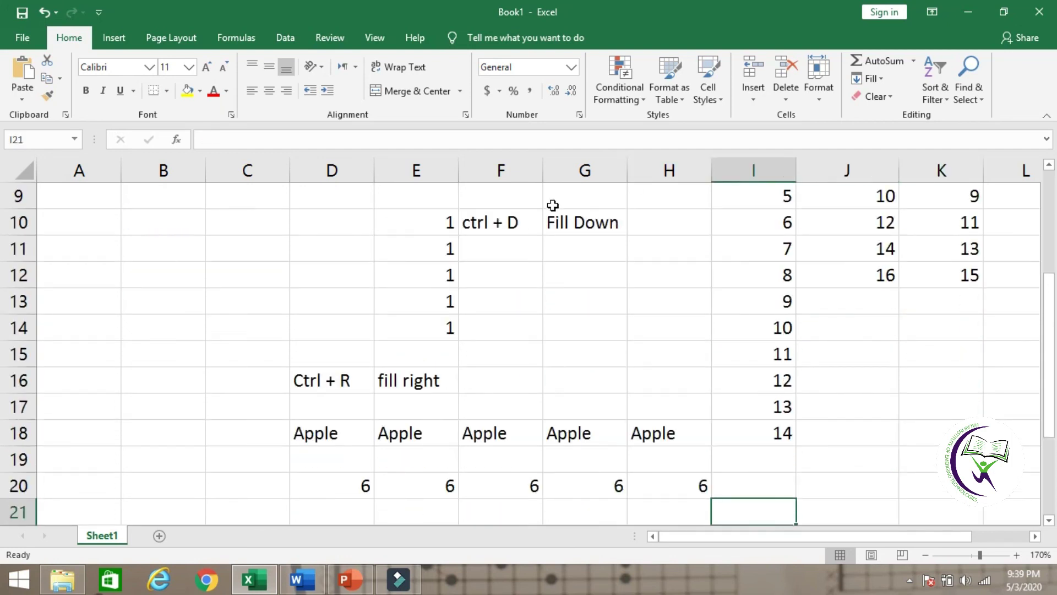
key(Down)
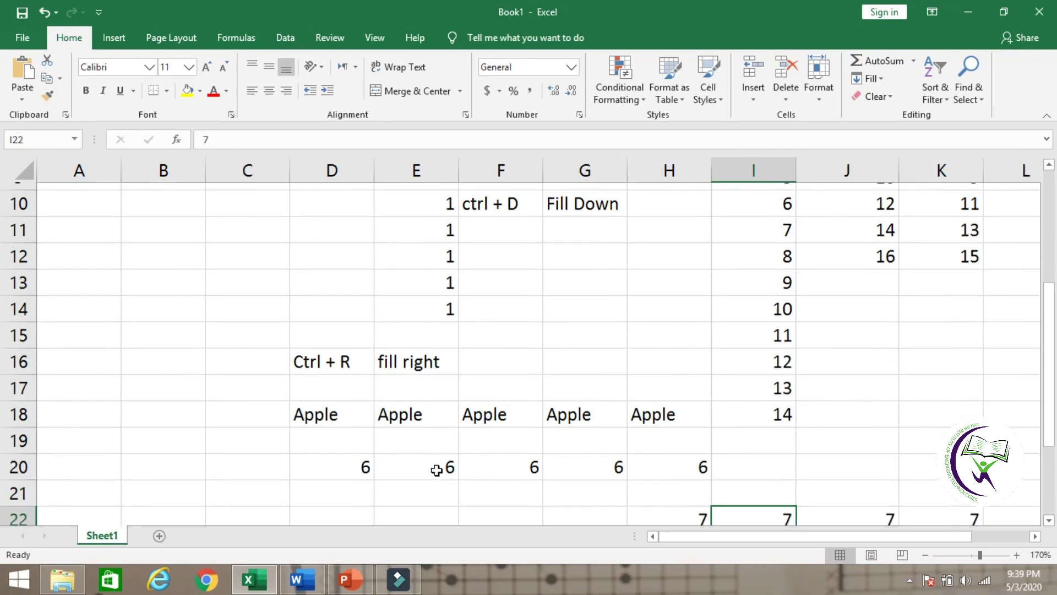
key(Down)
key(Down)
key(Down)
key(Up)
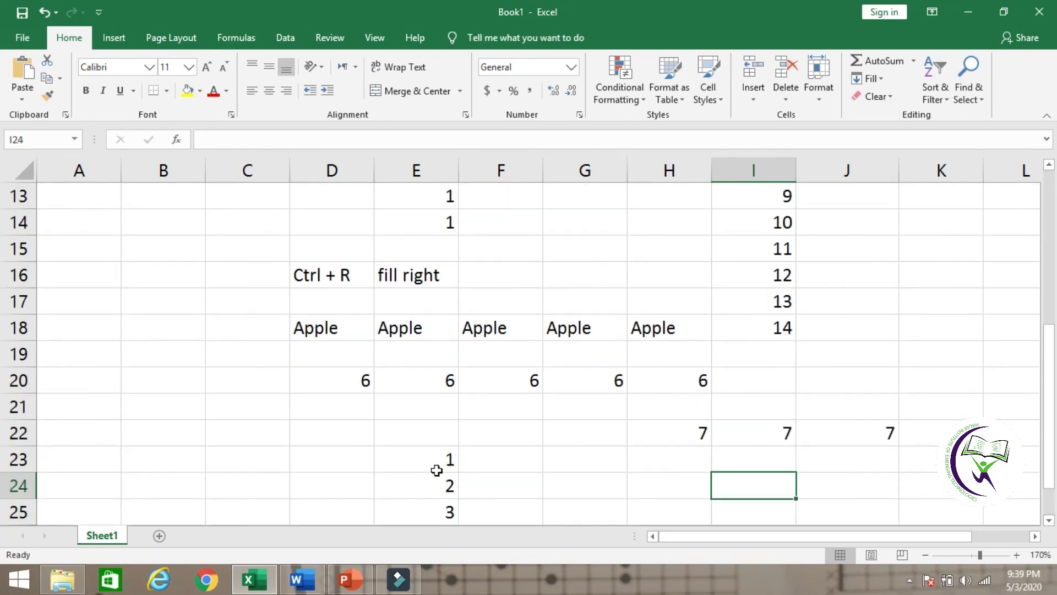
key(Up)
key(Up)
key(Up)
key(Up)
key(Up)
key(Up)
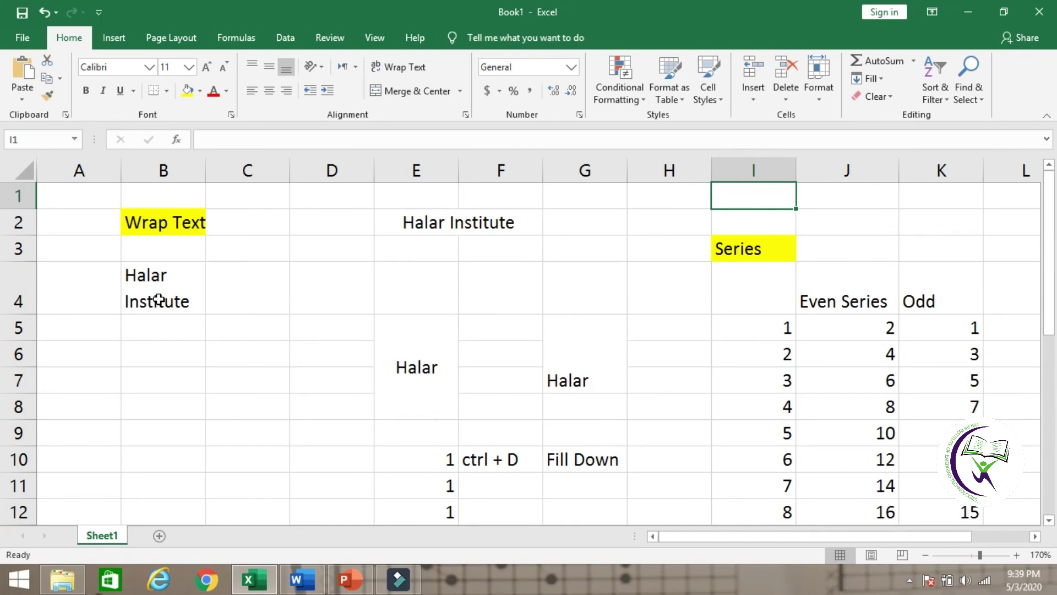
click(176, 223)
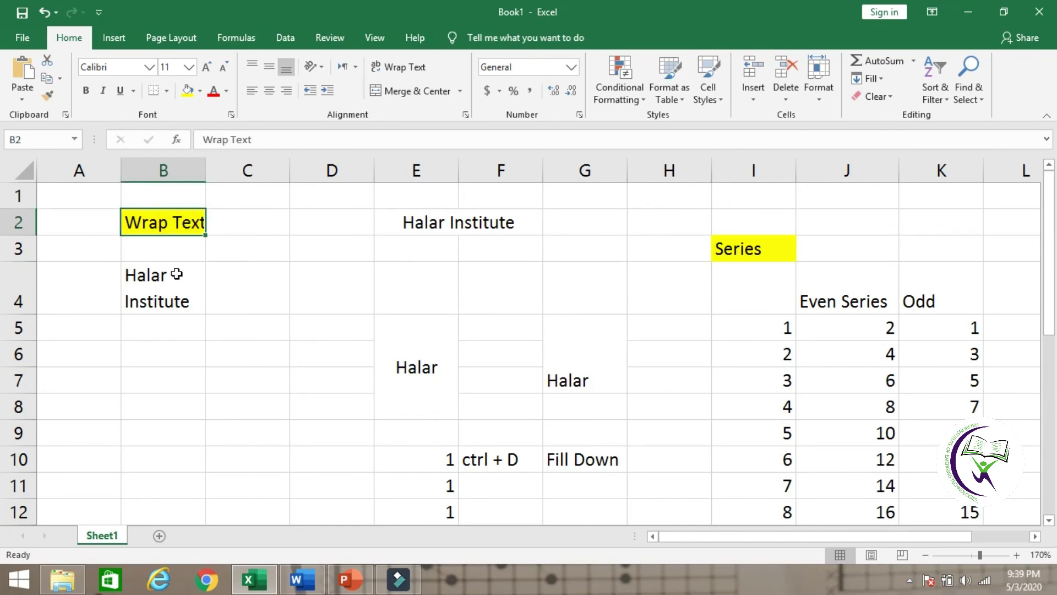
click(175, 300)
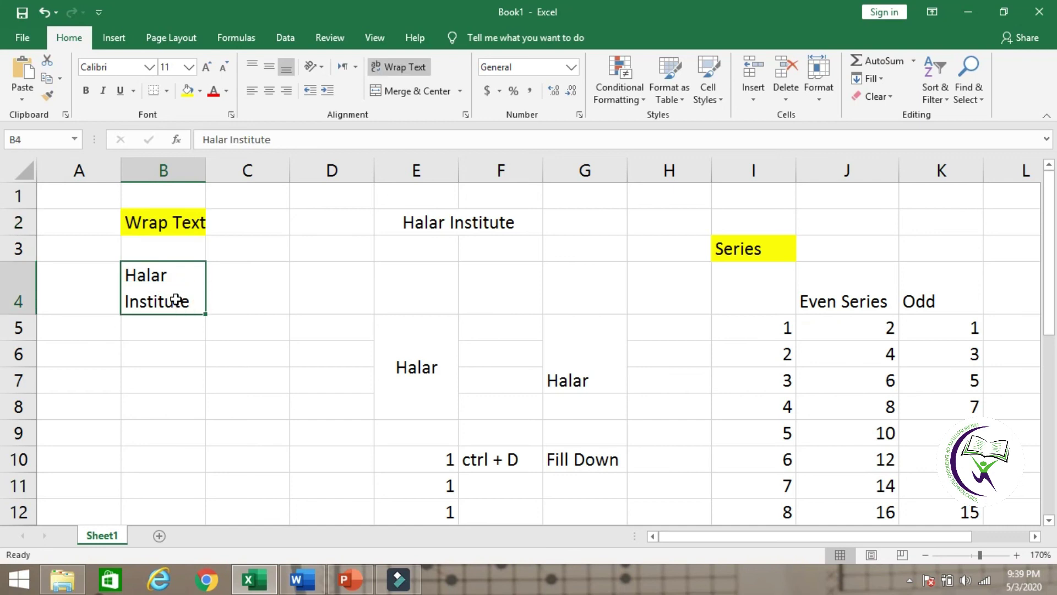